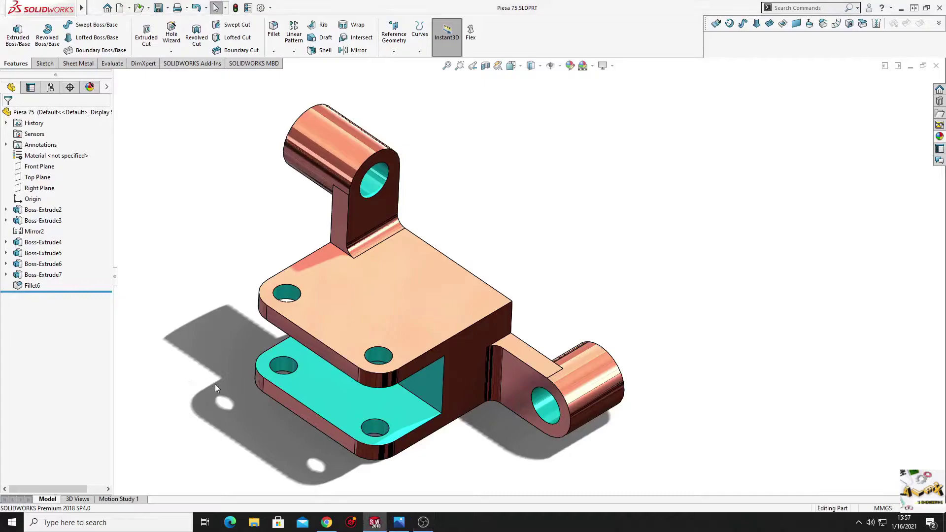
Compare the finished bracket with the exercise 76 reference drawing, then start a new document.
mouse_move(241, 422)
middle_mouse_down()
mouse_move(349, 350)
mouse_move(231, 414)
mouse_move(415, 480)
mouse_move(542, 441)
middle_mouse_up()
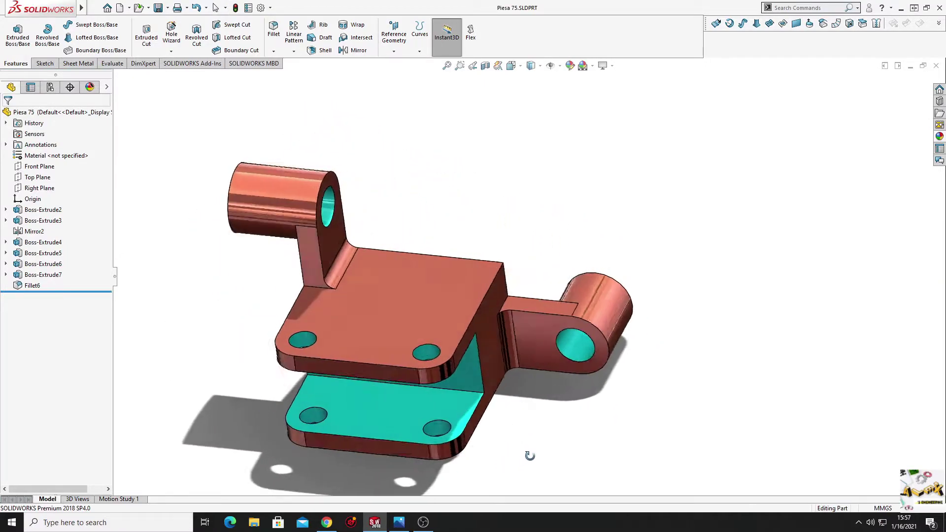
left_click(399, 522)
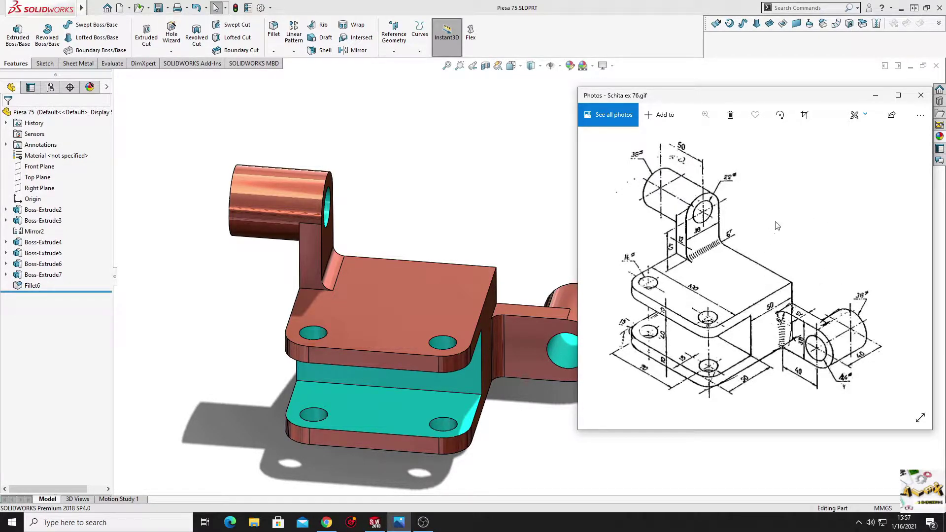
left_click(876, 95)
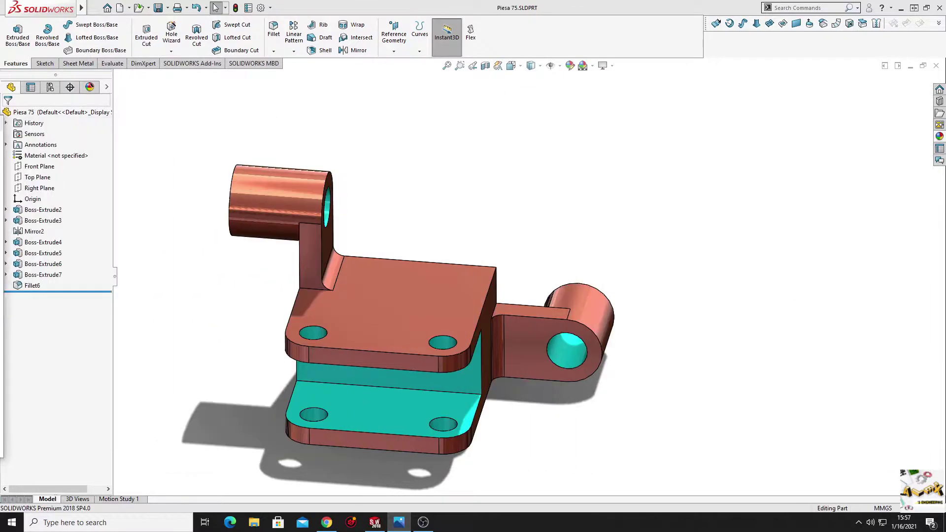
left_click(176, 179)
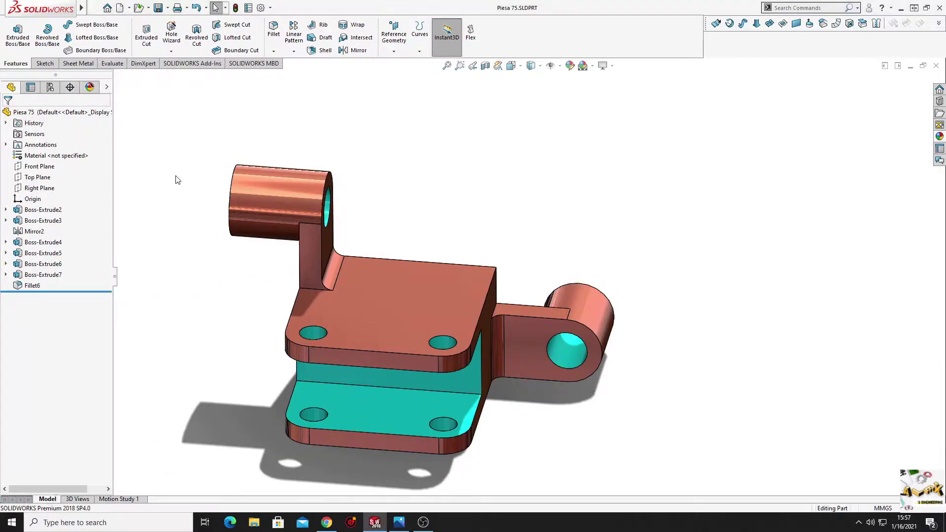
left_click(119, 10)
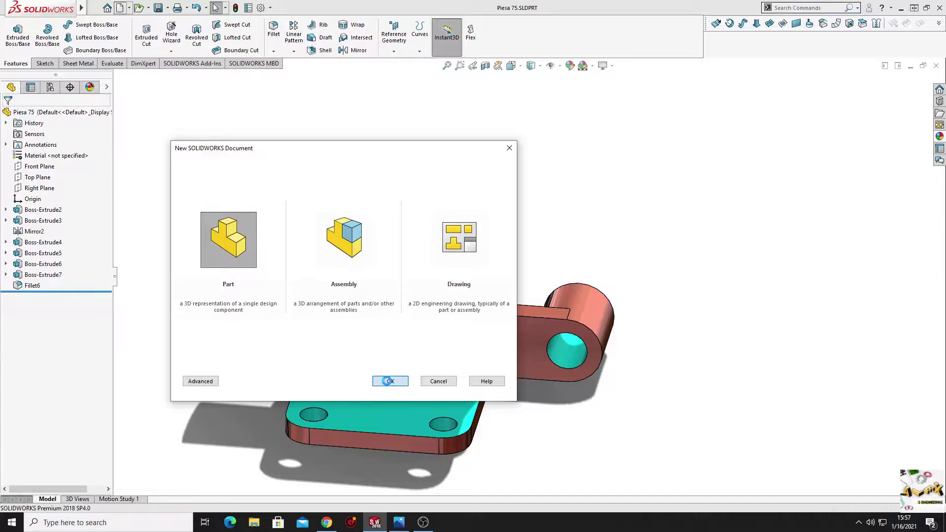
Create a new part and sketch a center rectangle at the origin on the Front Plane.
left_click(387, 380)
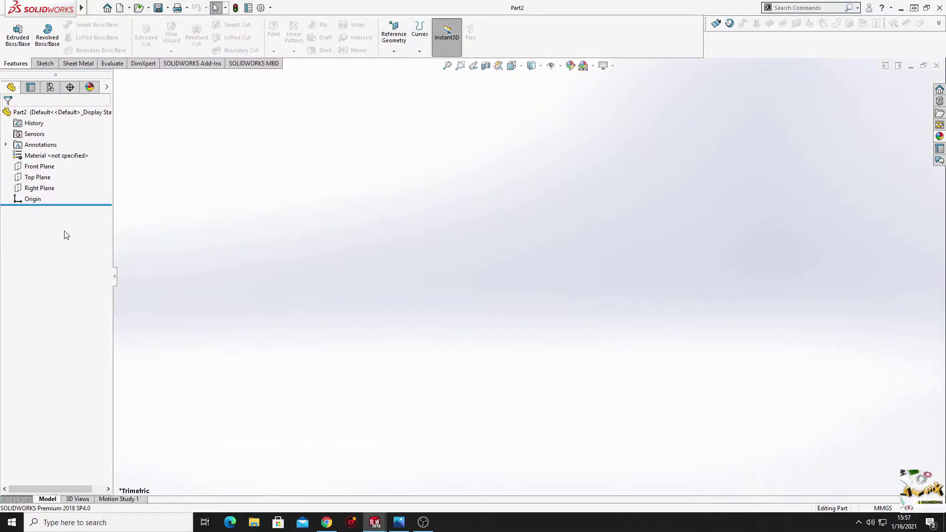
left_click(41, 167)
left_click(52, 150)
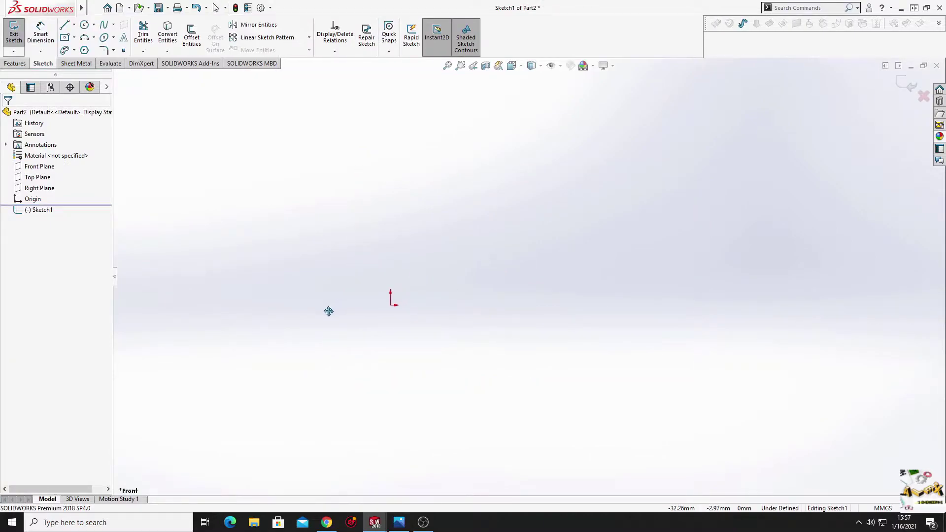
left_click(66, 39)
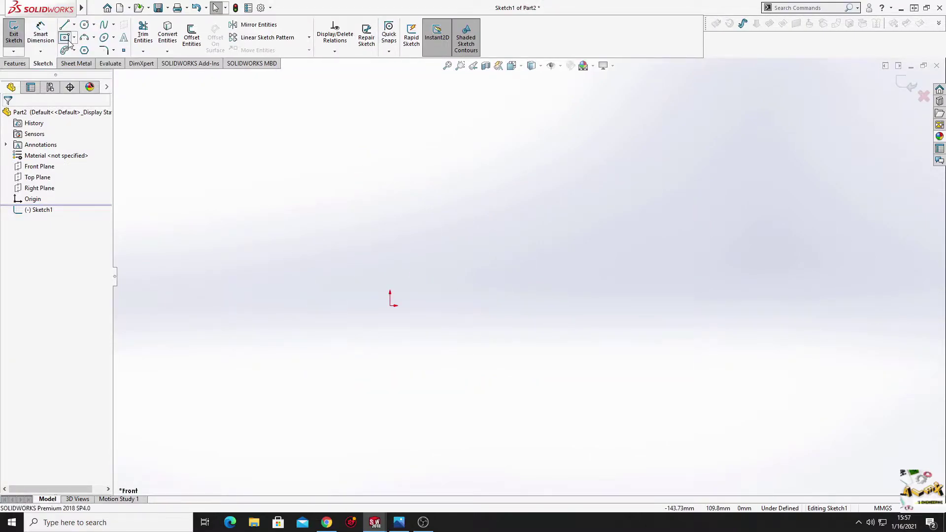
left_click(390, 305)
left_click(512, 422)
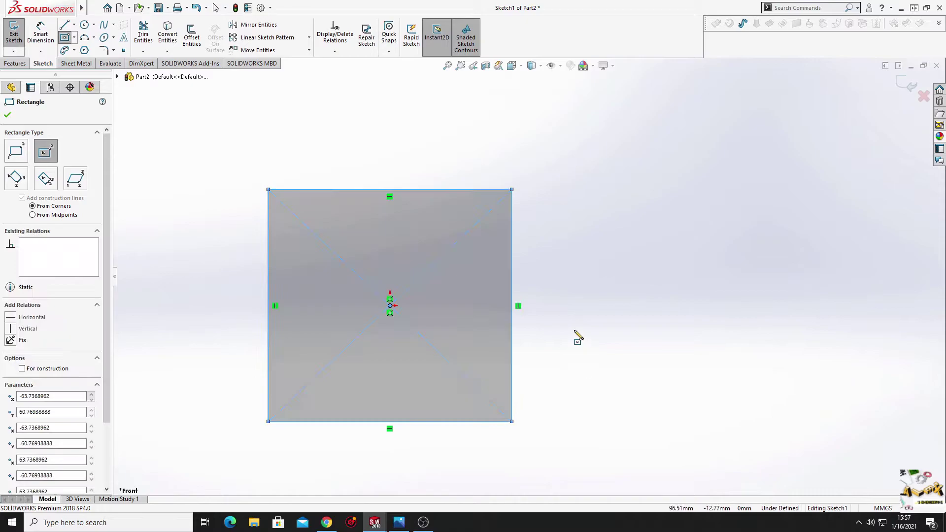
right_click(576, 332)
left_click(613, 341)
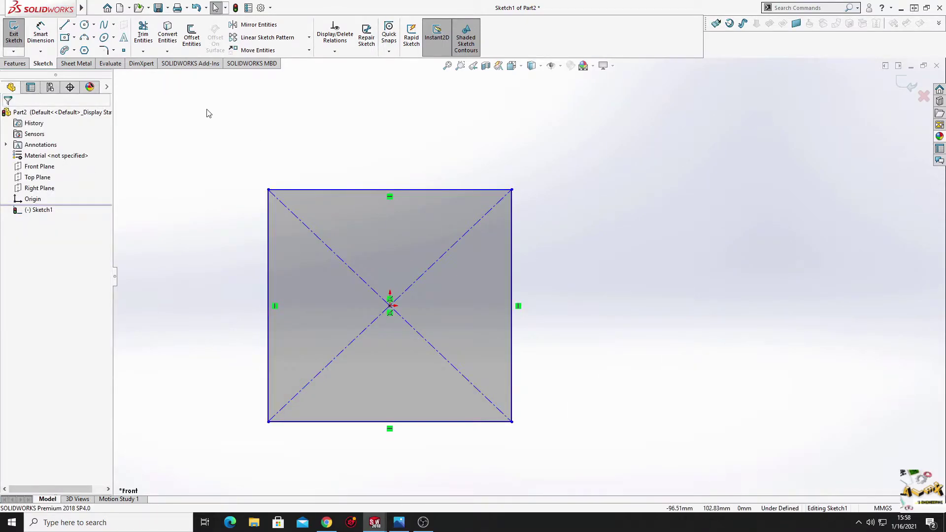
Dimension the rectangle to 50 mm wide by 60 mm tall.
left_click(41, 35)
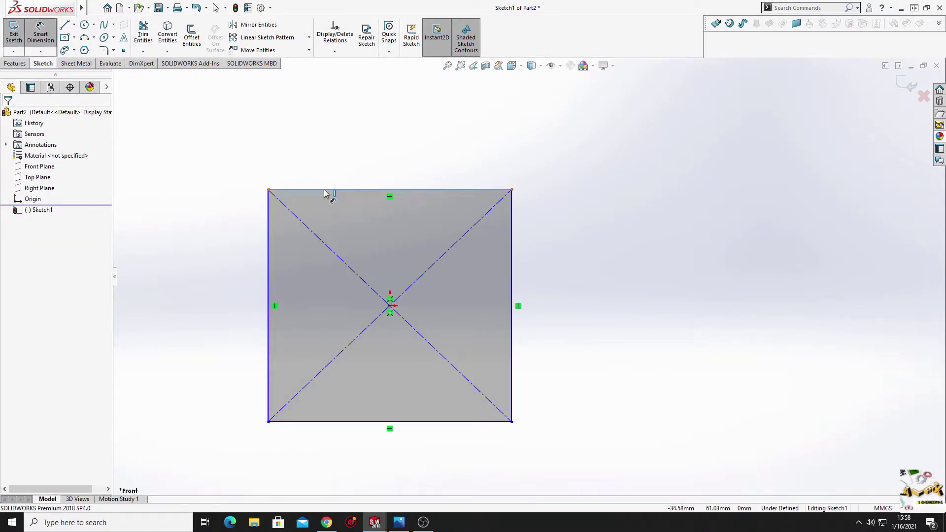
left_click(324, 193)
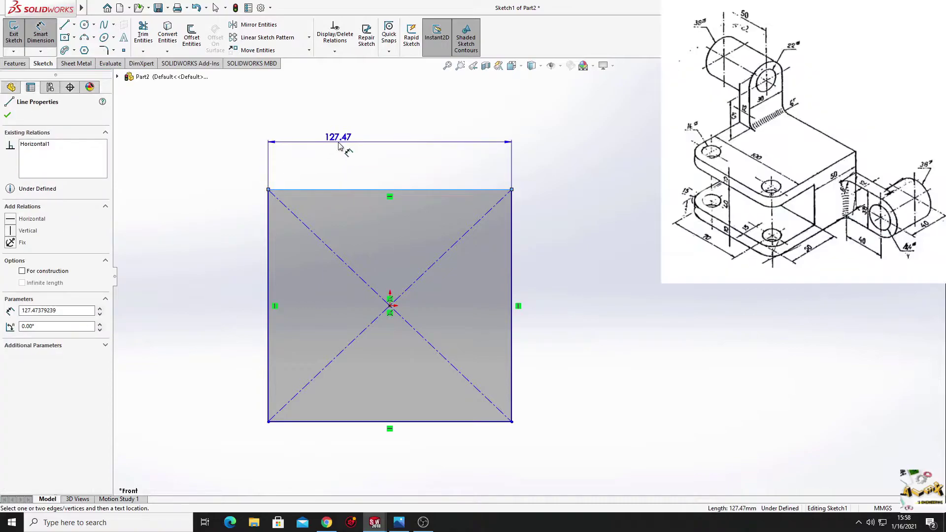
left_click(339, 142)
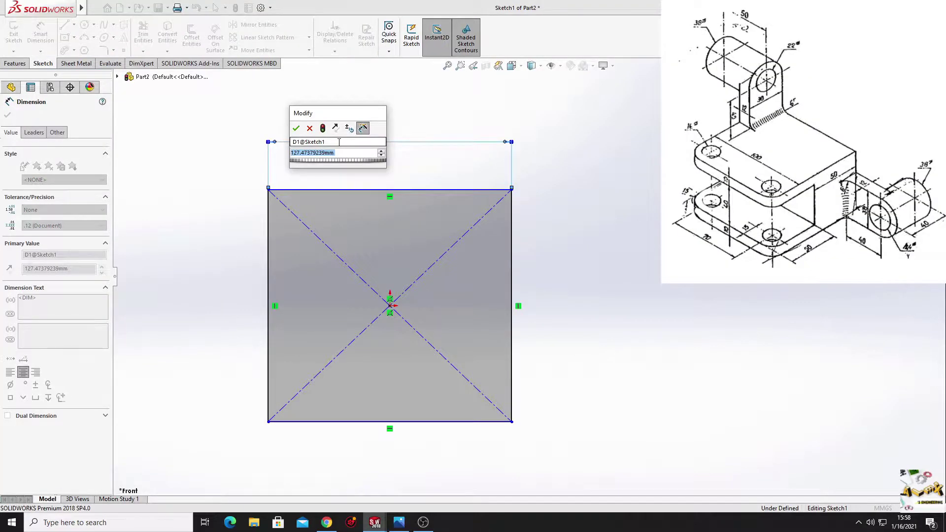
type("50")
key("Return")
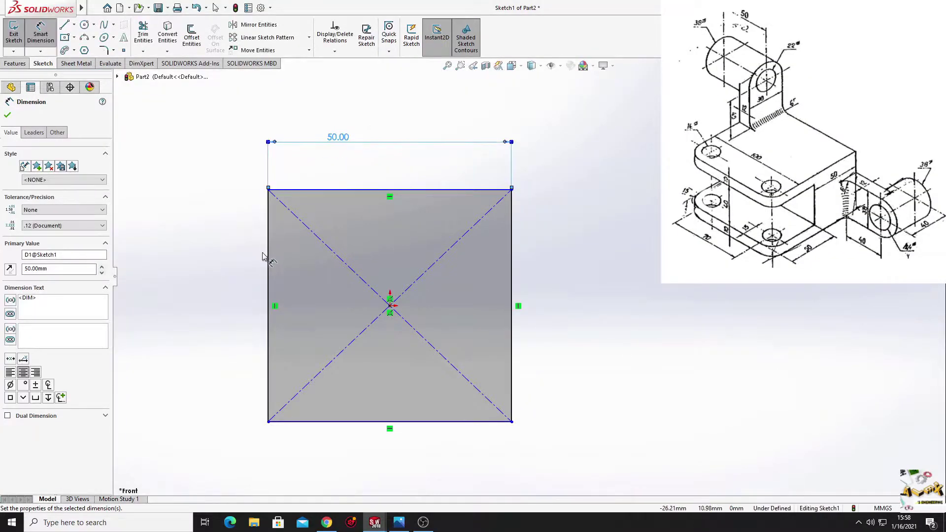
left_click(269, 264)
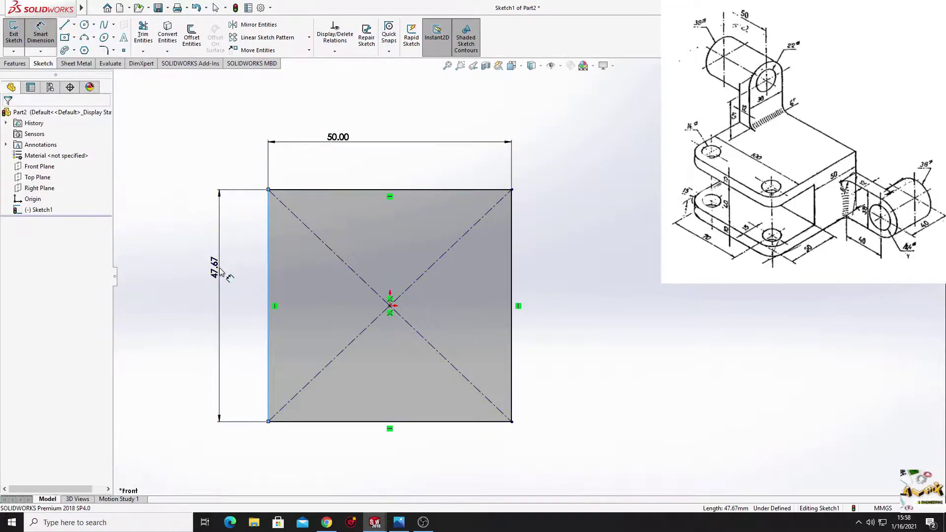
left_click(220, 268)
type("60")
key("Return")
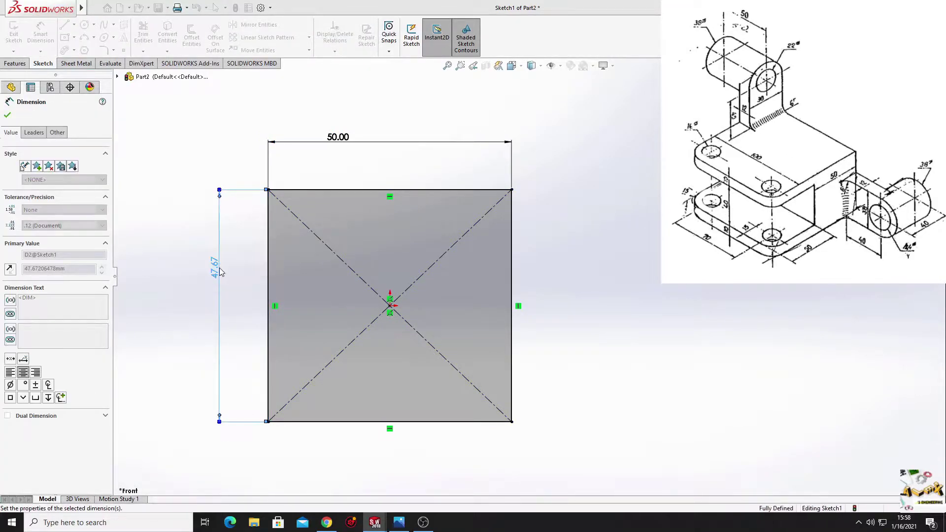
right_click(168, 232)
left_click(187, 255)
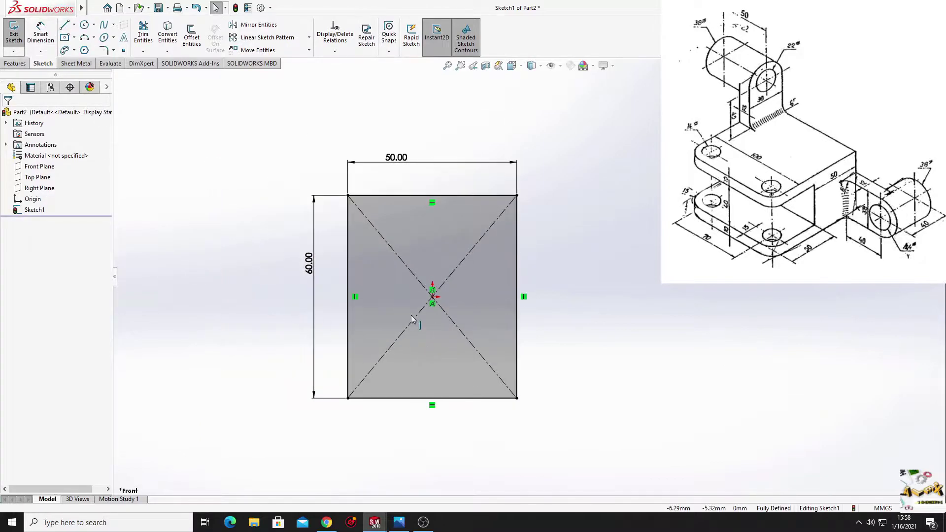
scroll(349, 339, "up", 2)
left_click(16, 64)
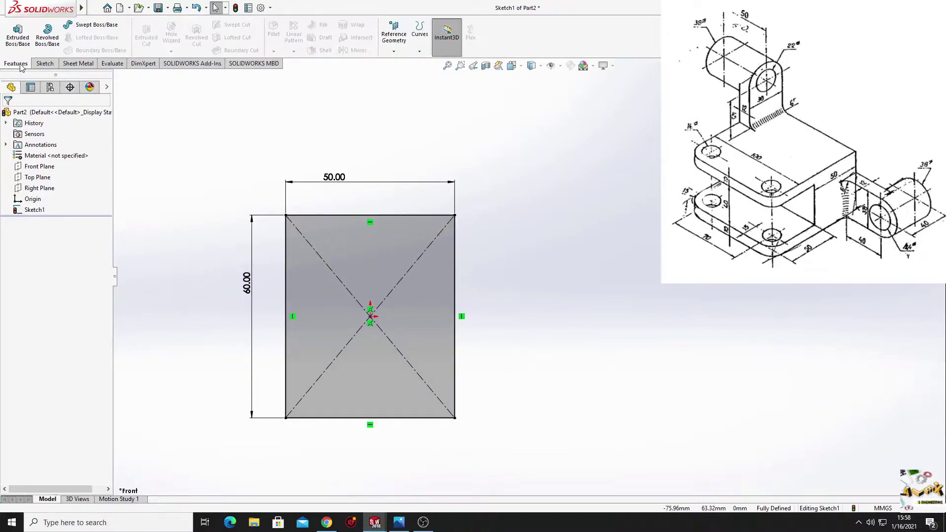
Extrude the rectangle 100 mm Mid Plane into a solid block.
left_click(17, 34)
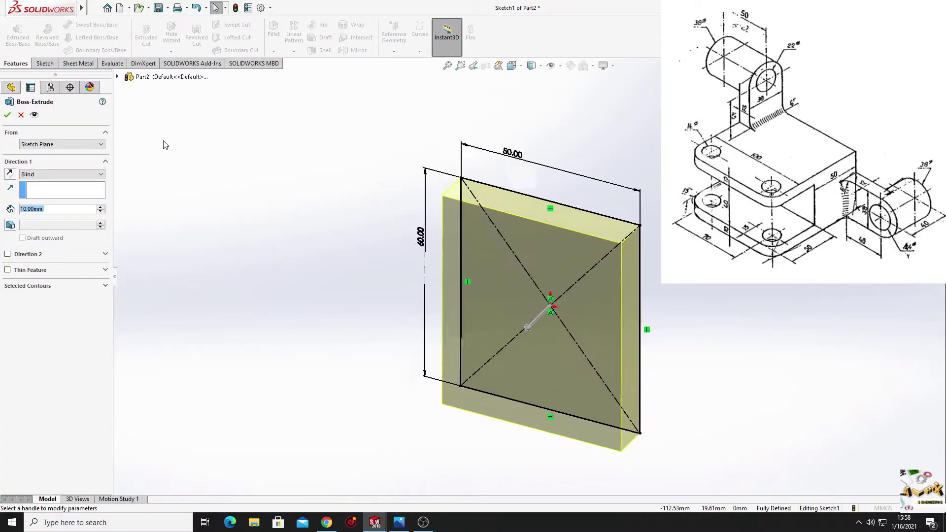
left_click(69, 175)
left_click(51, 215)
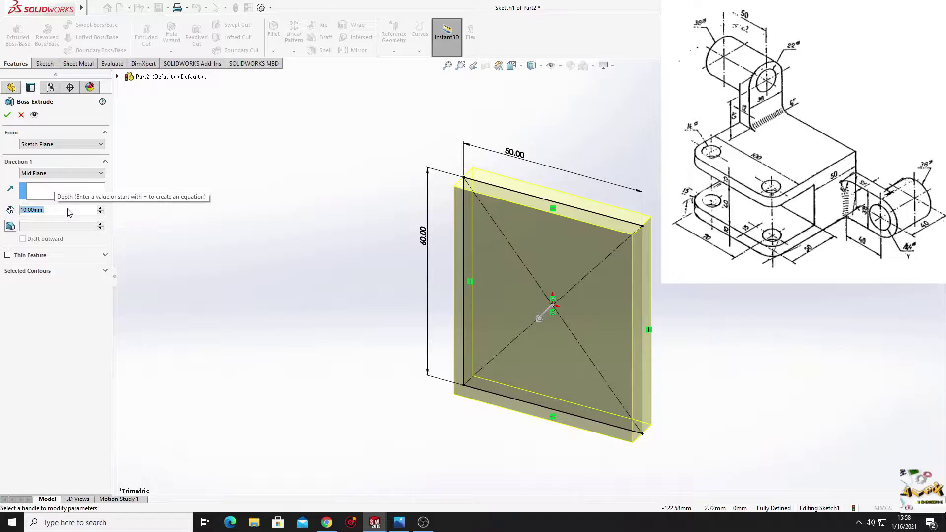
left_click(101, 208)
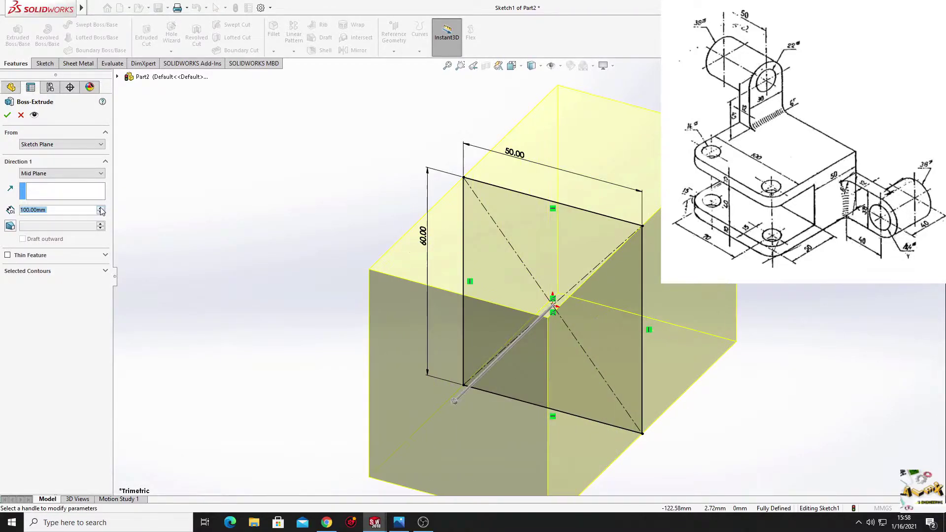
left_click(8, 116)
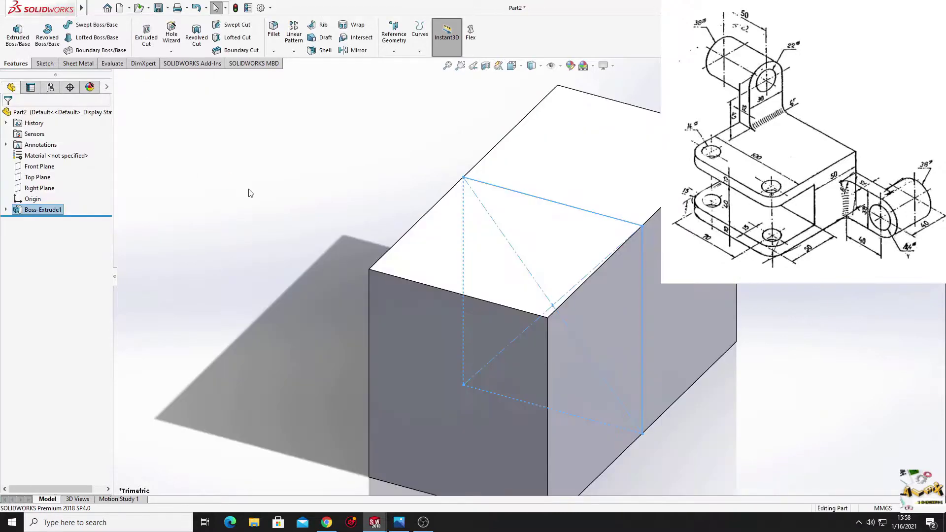
Apply a different lighting scene and orbit to view the block's top.
left_click(594, 67)
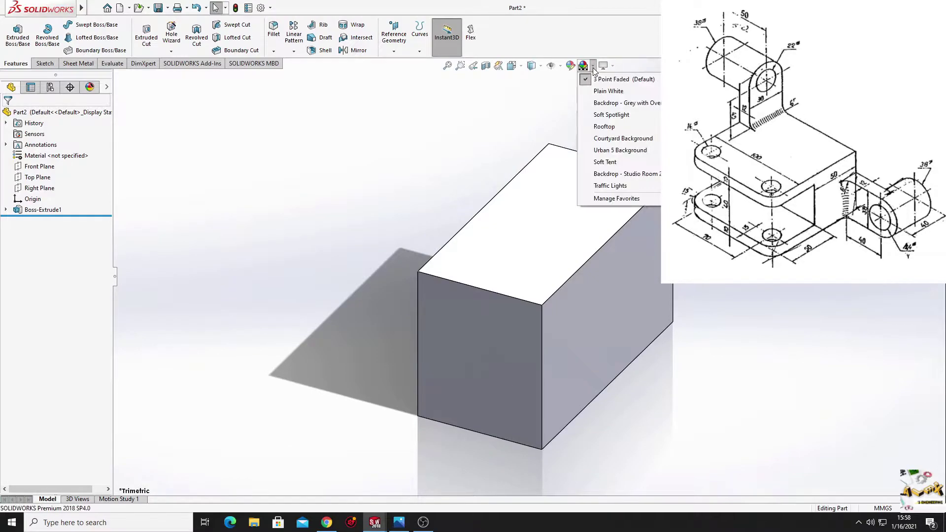
left_click(616, 89)
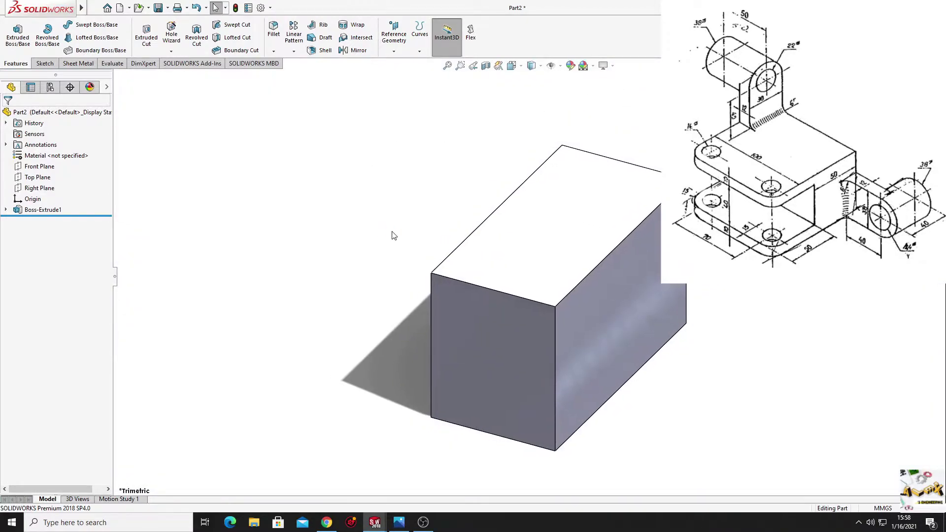
middle_click_drag(391, 236, 538, 255)
Start a new sketch on the block's face and view it face-on.
left_click(567, 250)
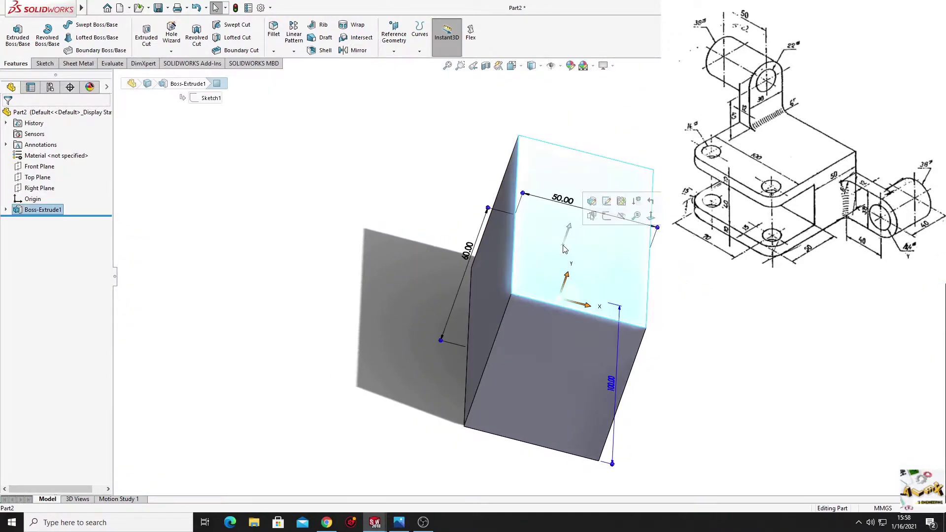
left_click(610, 224)
left_click(39, 221)
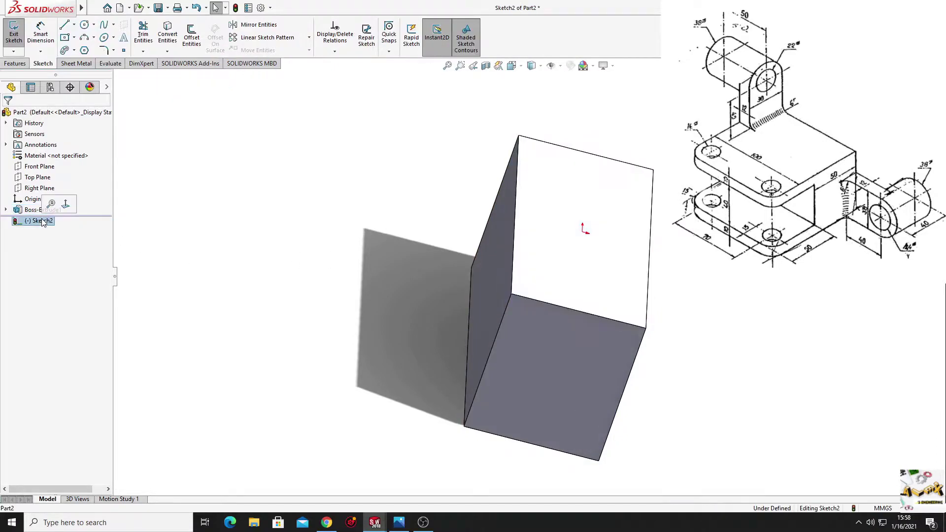
left_click(59, 203)
middle_click_drag(467, 277, 320, 269, "ctrl")
scroll(399, 281, "up", 1)
scroll(415, 280, "up", 1)
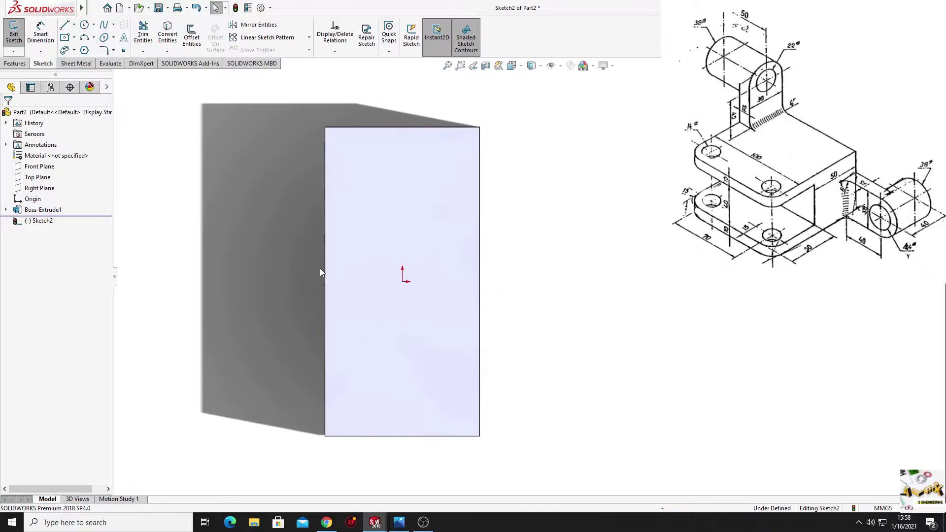
Draw a corner rectangle from the face's top-left corner out past its left edge.
left_click(74, 39)
left_click(92, 46)
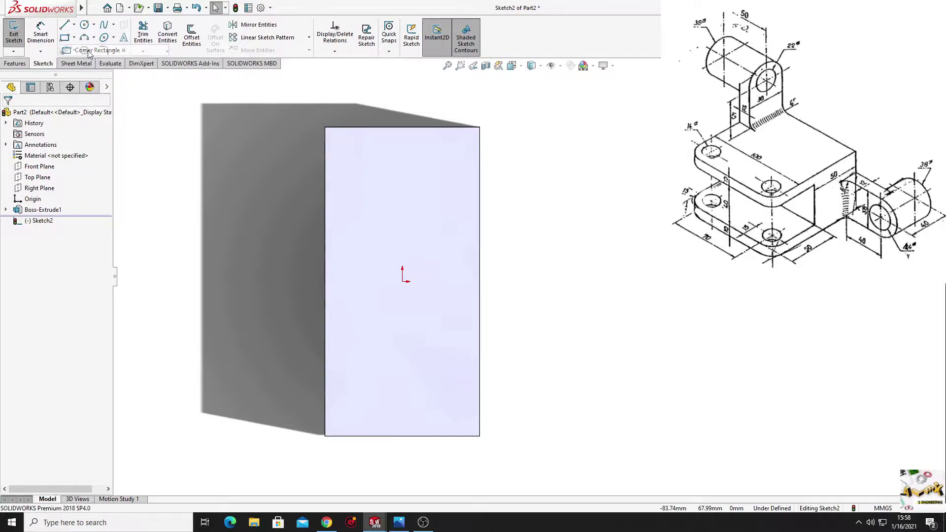
left_click(324, 127)
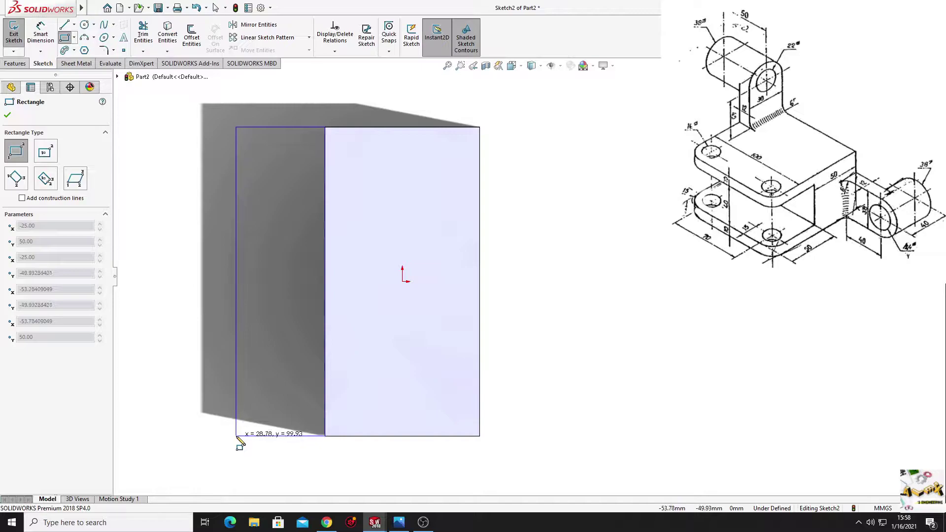
left_click(237, 436)
right_click(177, 348)
left_click(202, 355)
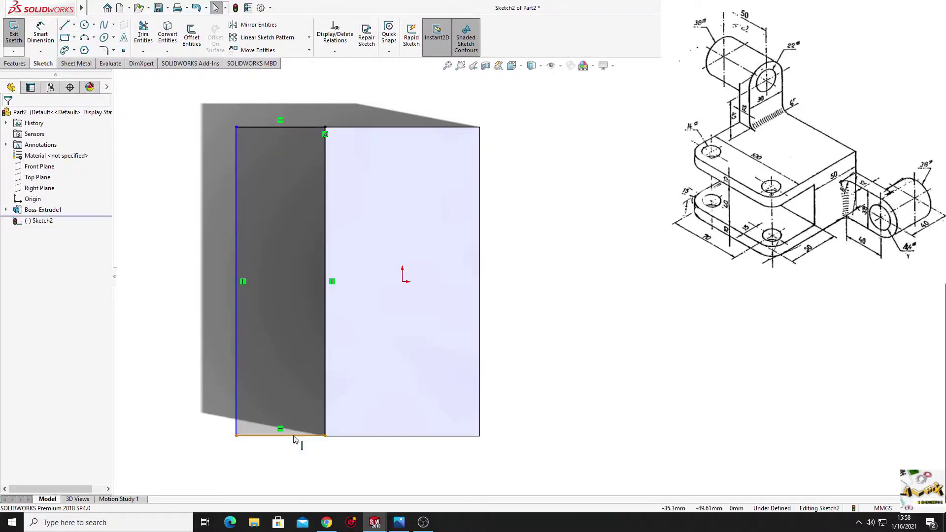
Add relations tying the rectangle's bottom line to the block's bottom edge.
left_click(293, 436)
left_click(365, 436, "ctrl")
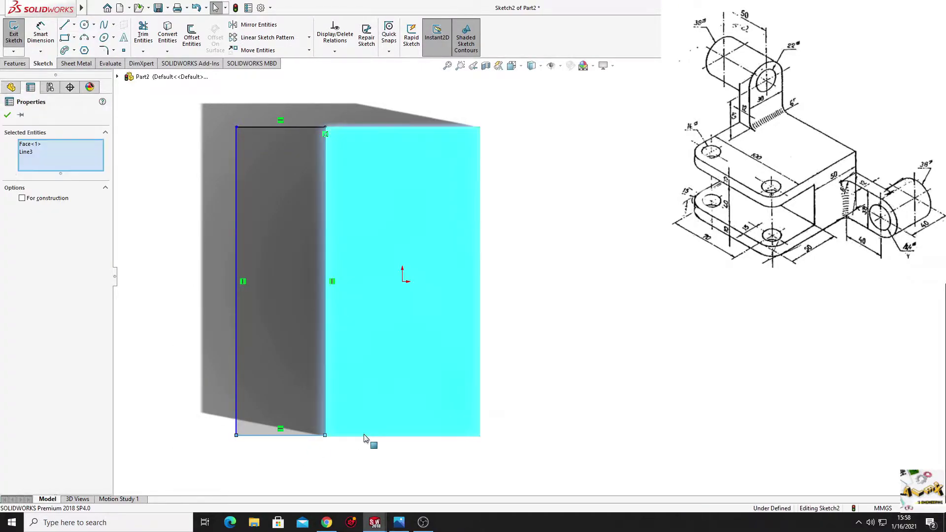
left_click(314, 442)
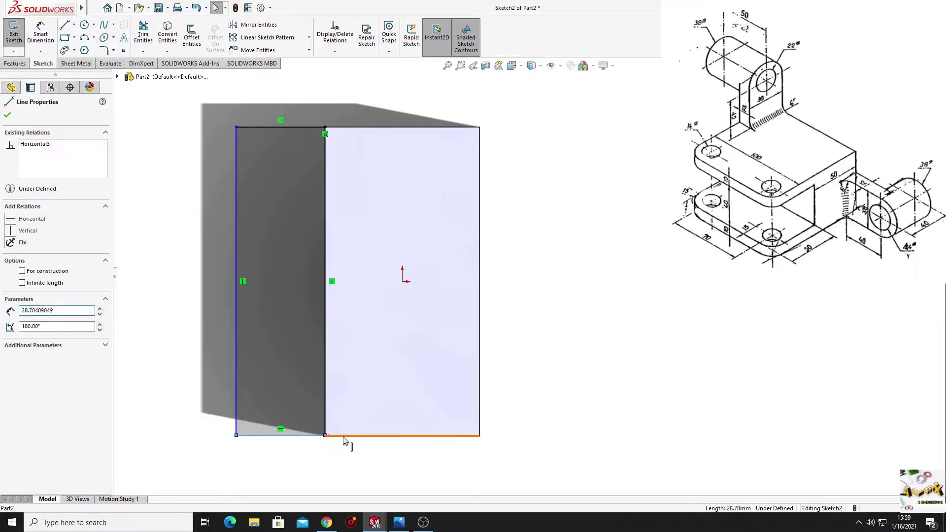
left_click(325, 424, "ctrl")
left_click(375, 398)
left_click(326, 458)
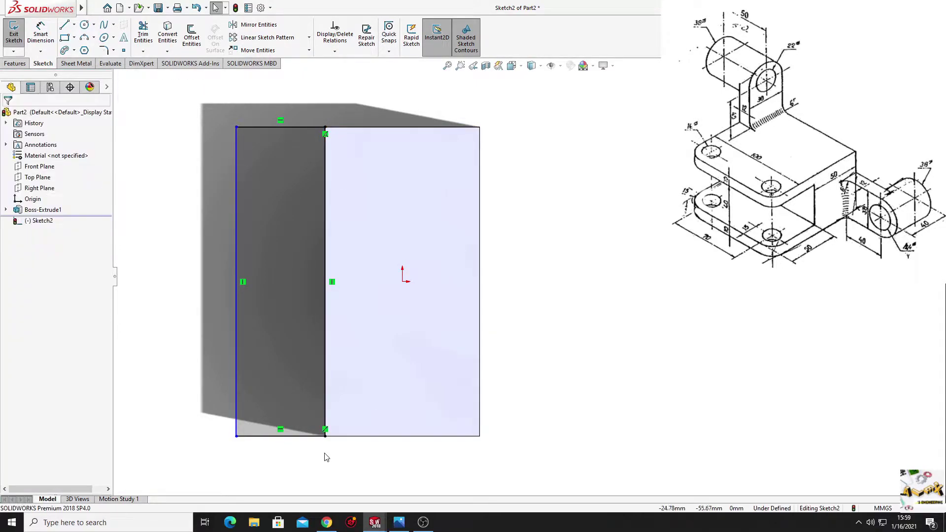
Dimension the rectangle's width to 50 mm.
left_click(40, 34)
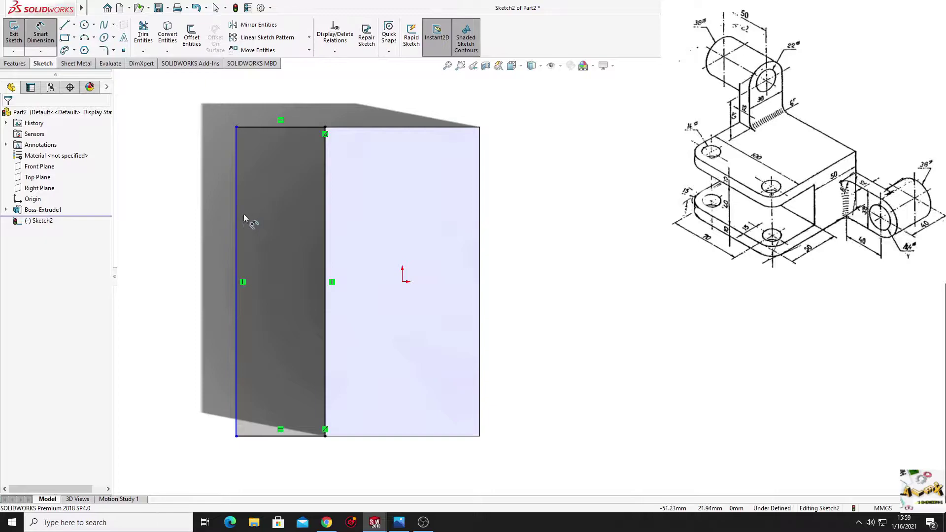
left_click(237, 225)
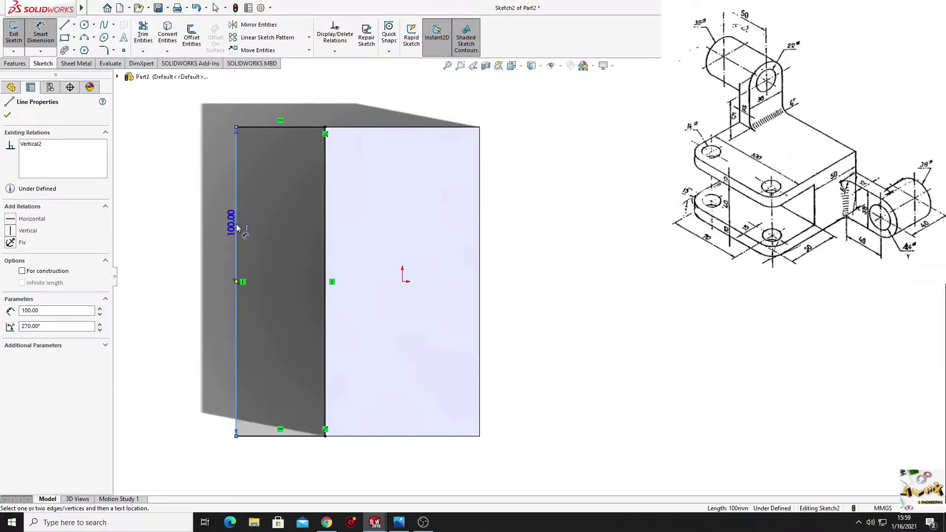
left_click(325, 241)
left_click(274, 270)
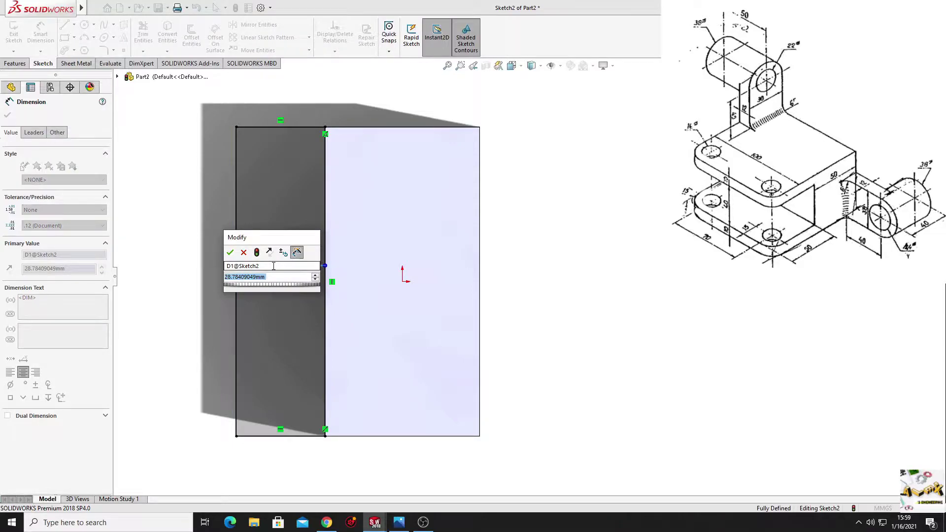
type("50")
key("Return")
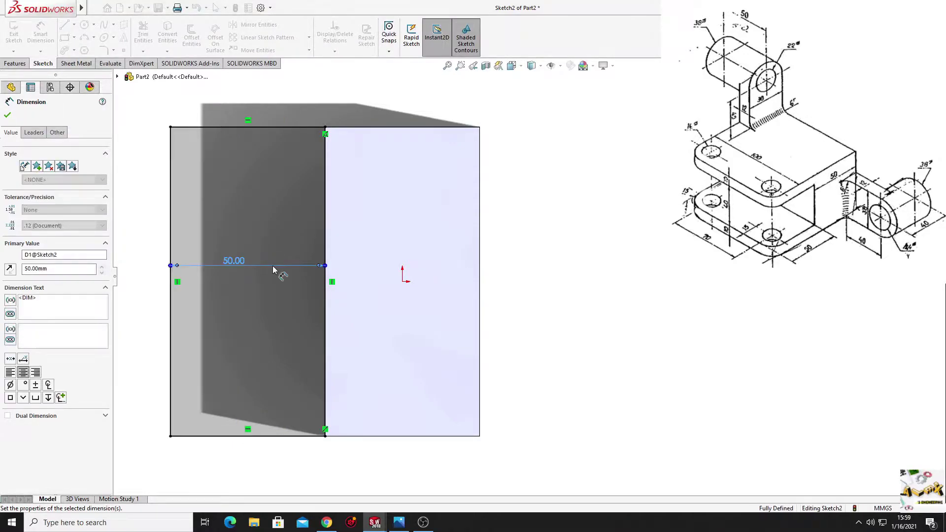
right_click(129, 209)
left_click(148, 186)
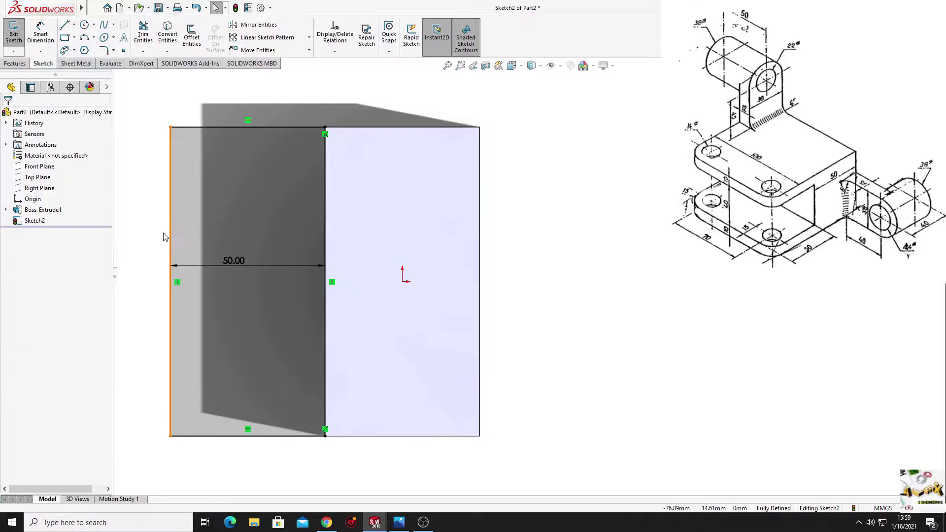
middle_click_drag(159, 120, 199, 119, "ctrl")
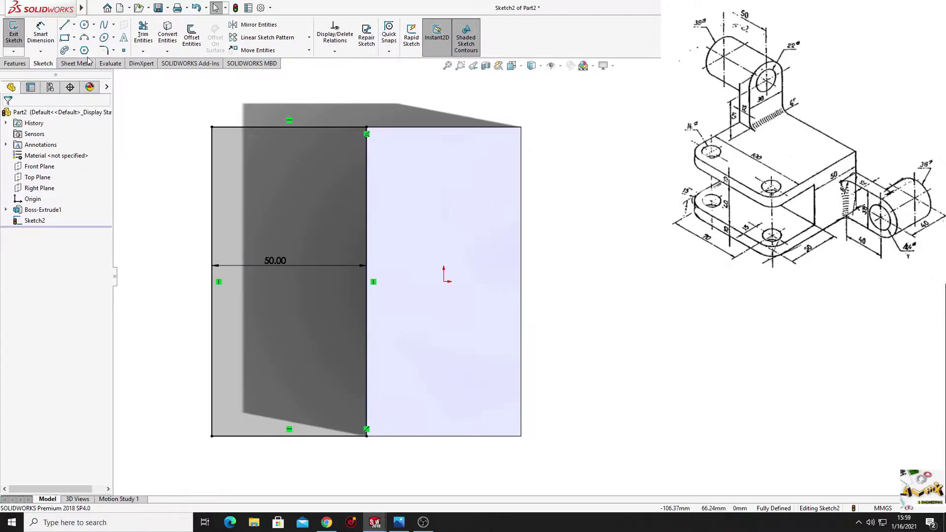
Round the sketch's two left corners with 15 mm fillets.
left_click(106, 51)
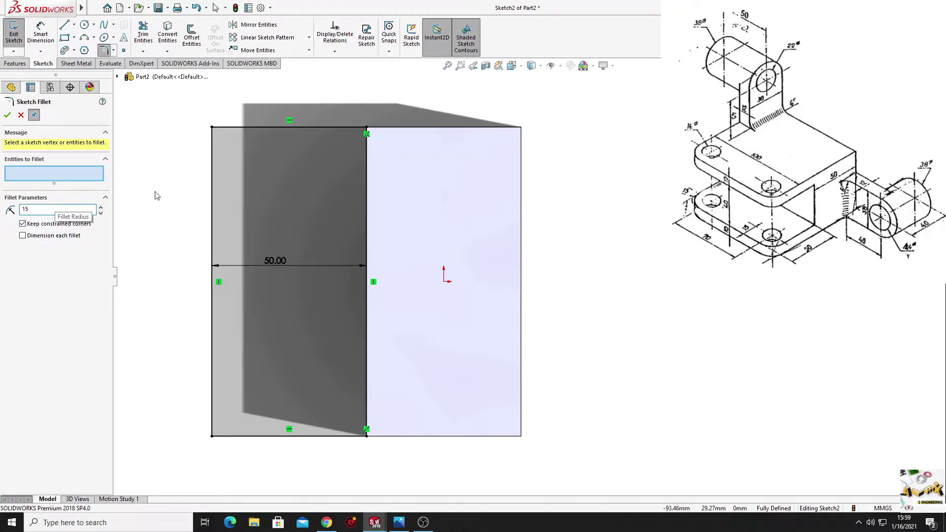
left_click(212, 189)
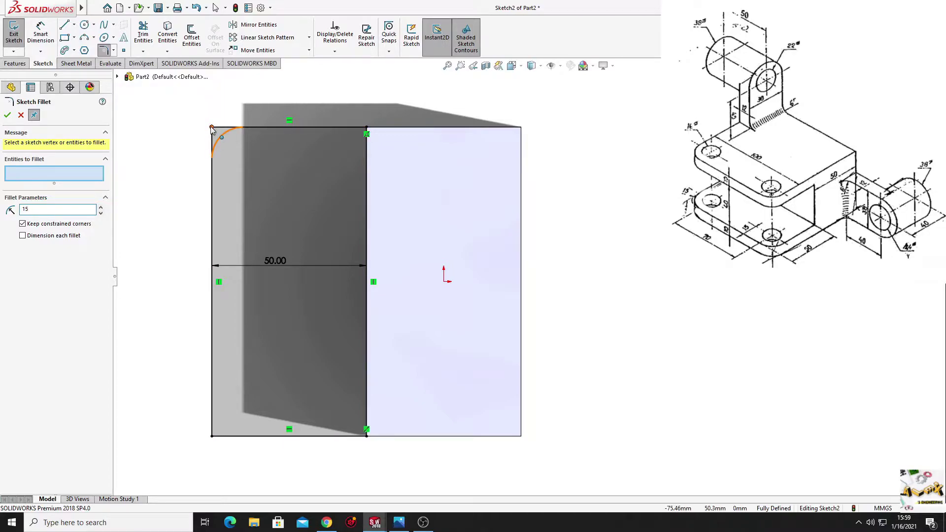
left_click(212, 437)
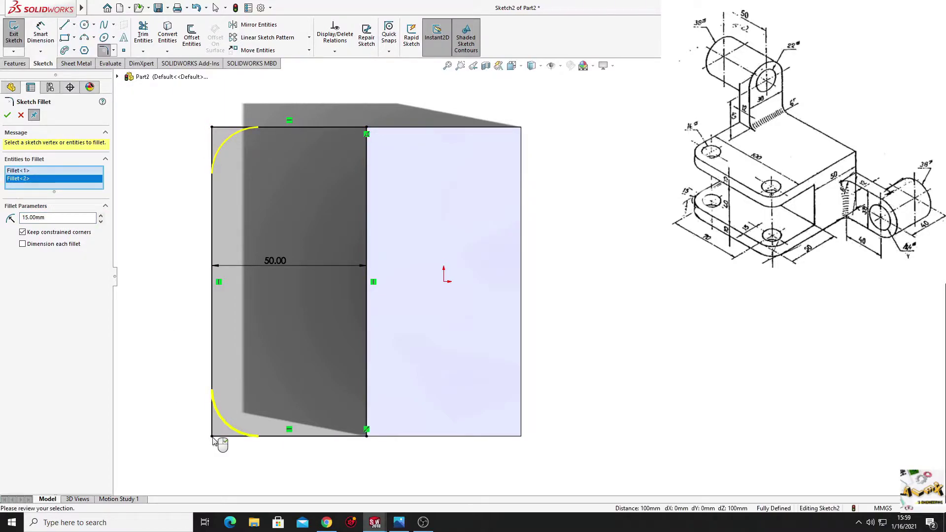
left_click(7, 116)
left_click(7, 115)
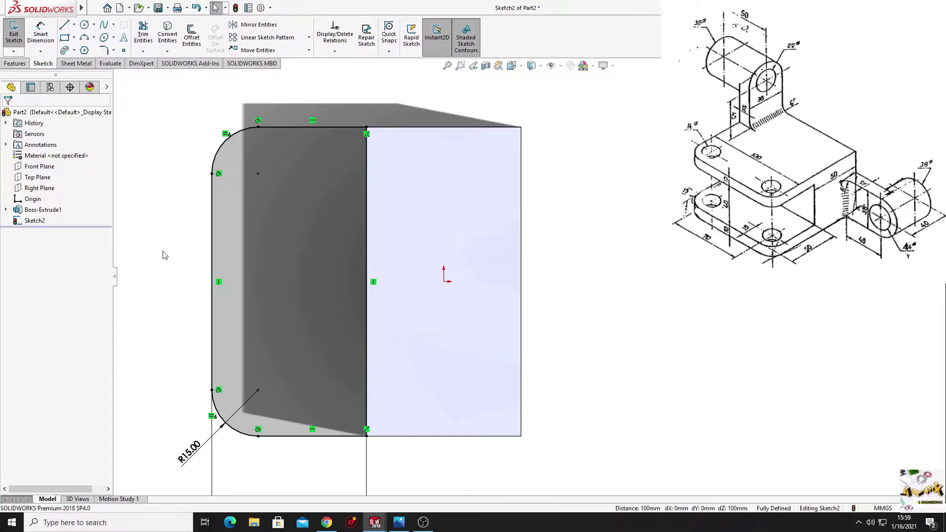
Draw circles at both rounded ends and make them Equal.
left_click(85, 27)
left_click_drag(258, 173, 274, 190)
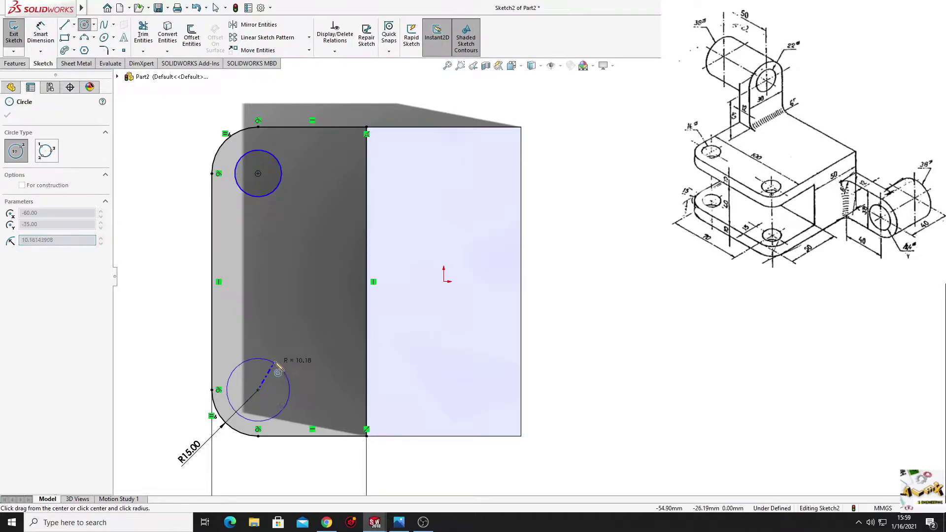
left_click_drag(258, 390, 282, 366)
key("Escape")
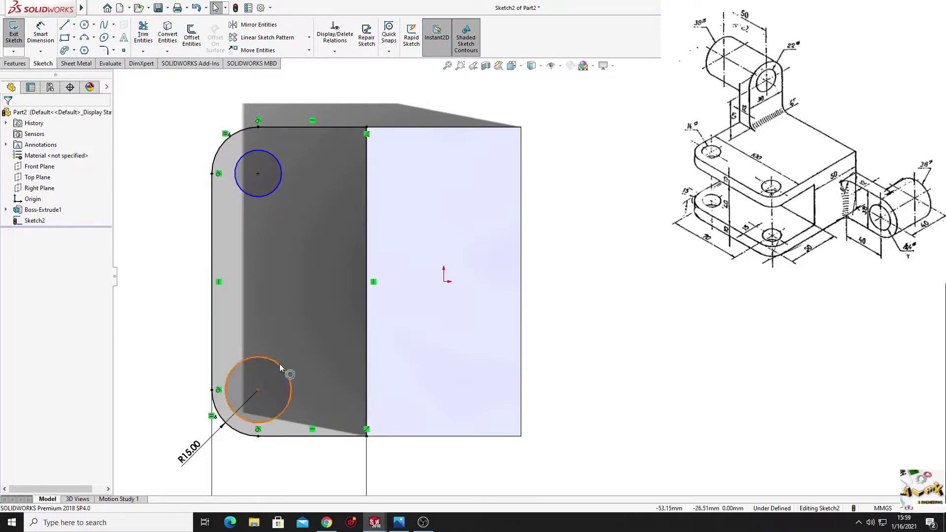
left_click(289, 373)
left_click(268, 199, "ctrl")
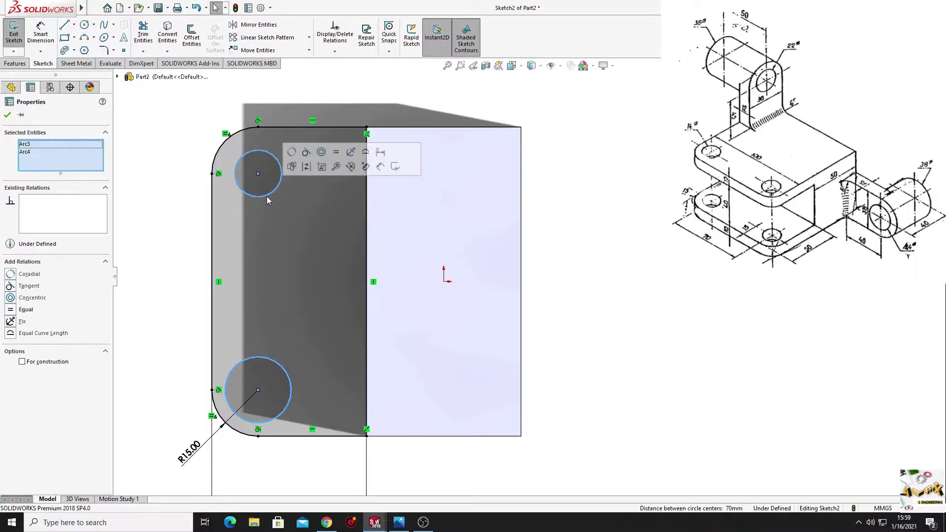
left_click(336, 152)
key("Escape")
Dimension the hole diameter to 15 mm.
left_click(41, 35)
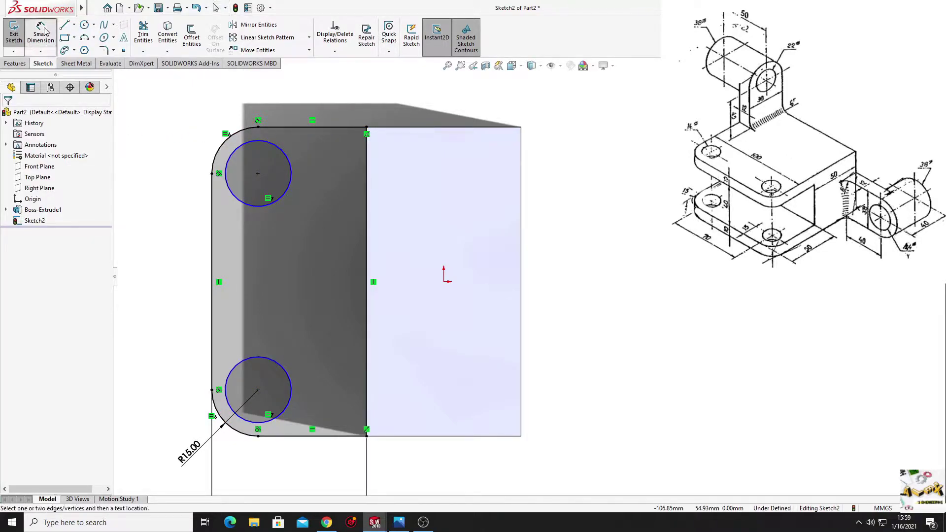
left_click(225, 169)
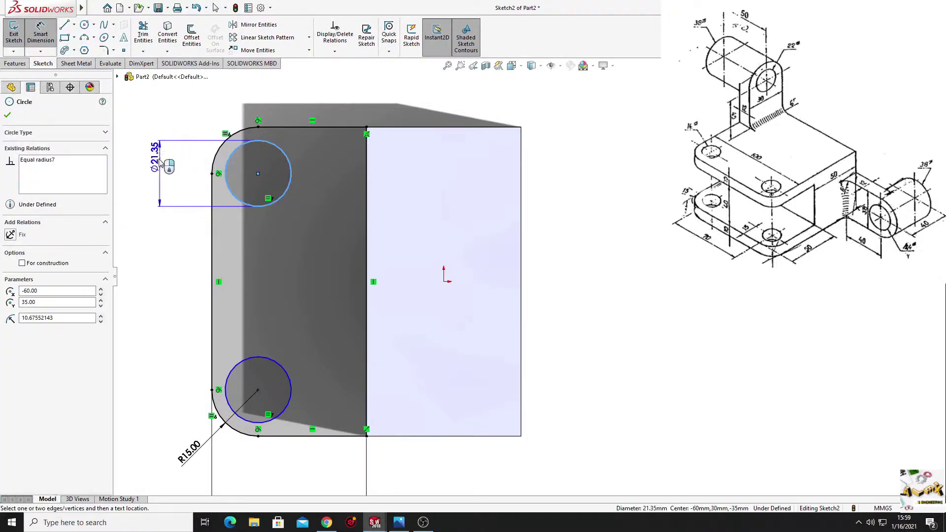
left_click(153, 176)
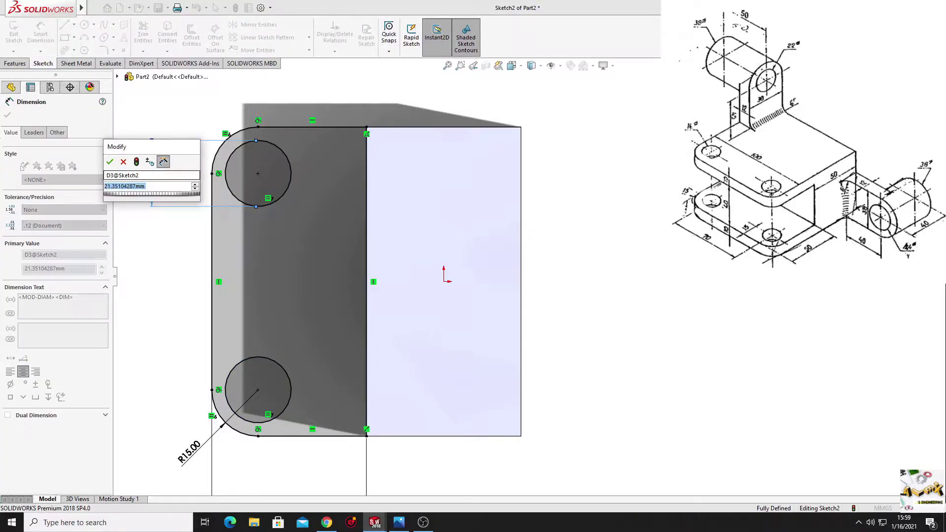
type("15")
key("Return")
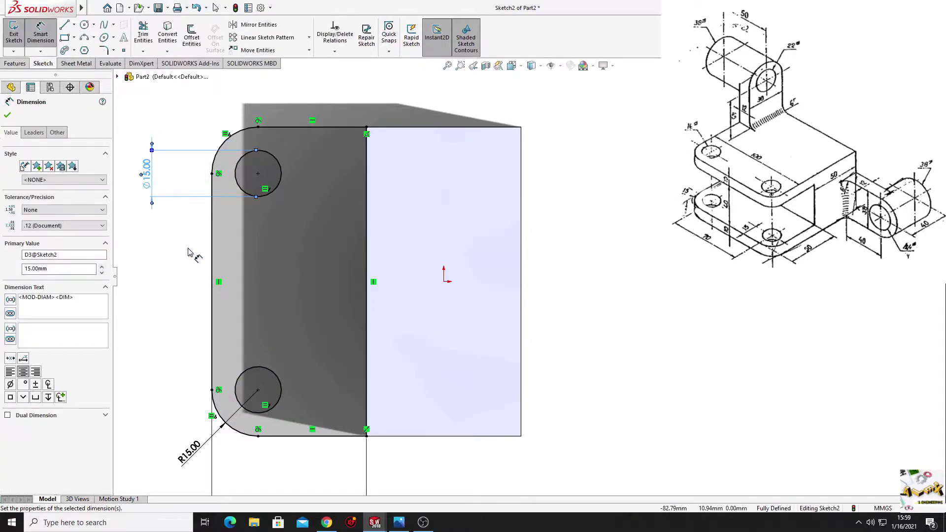
right_click(190, 249)
left_click(205, 279)
middle_click_drag(205, 281, 251, 271, "ctrl")
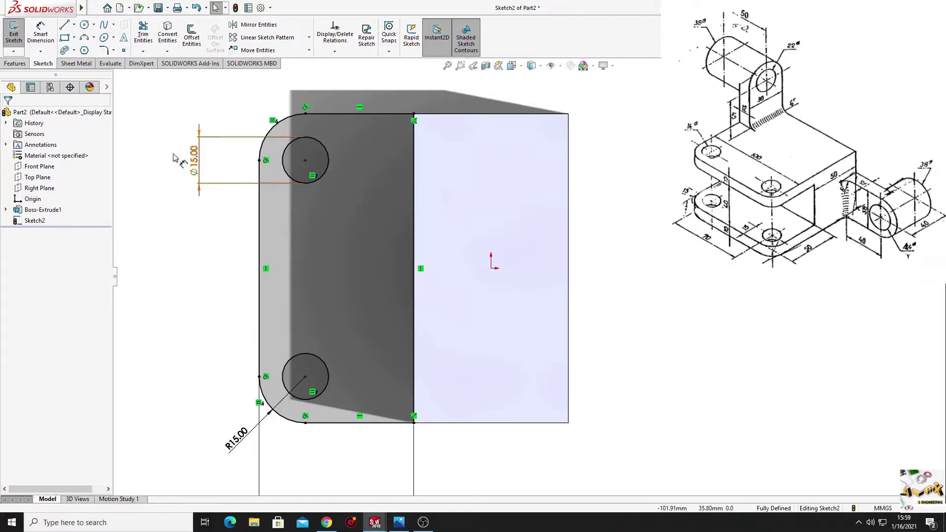
left_click(22, 67)
Extrude the sketch in reversed direction as a 10 mm thick holed plate.
left_click(15, 35)
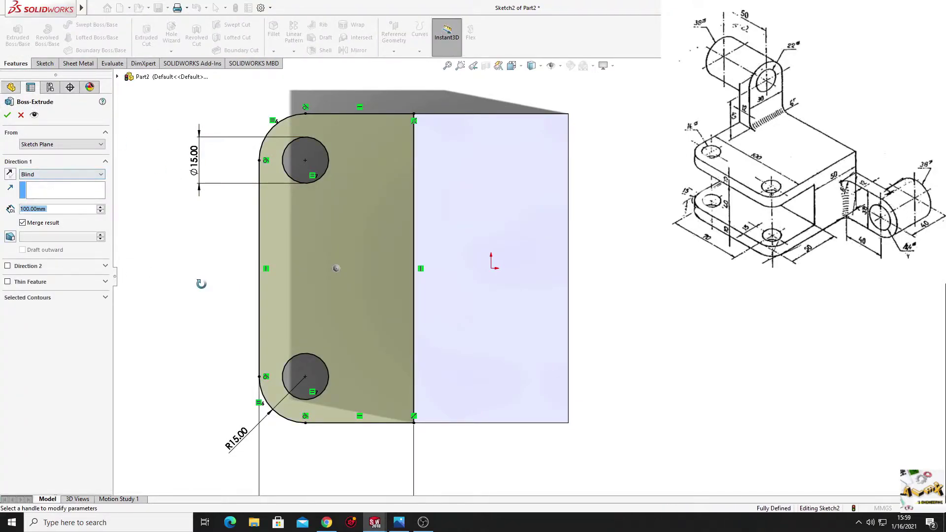
middle_click_drag(201, 284, 228, 255)
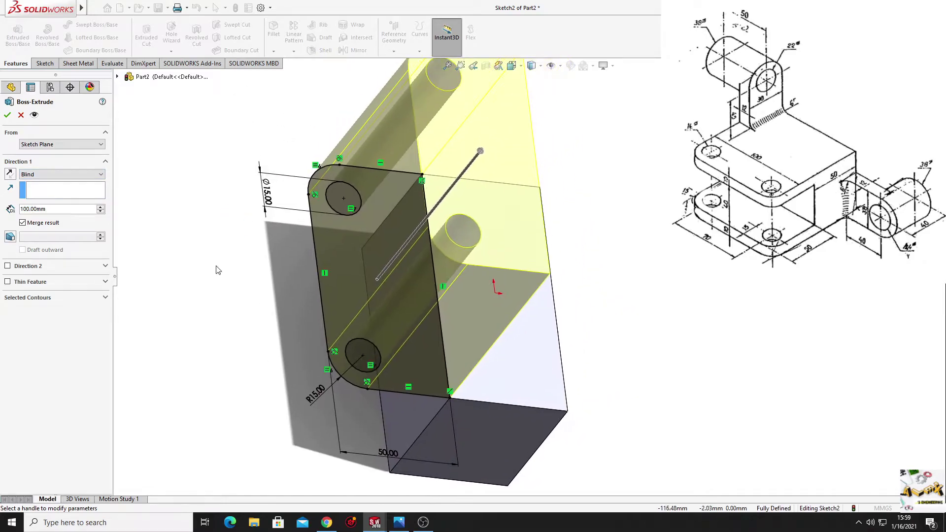
left_click(12, 175)
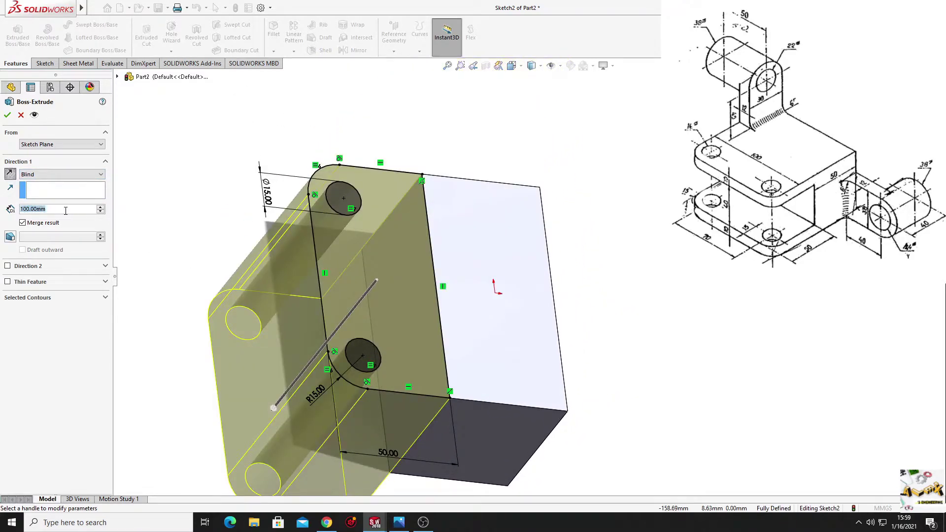
type("10")
key("Return")
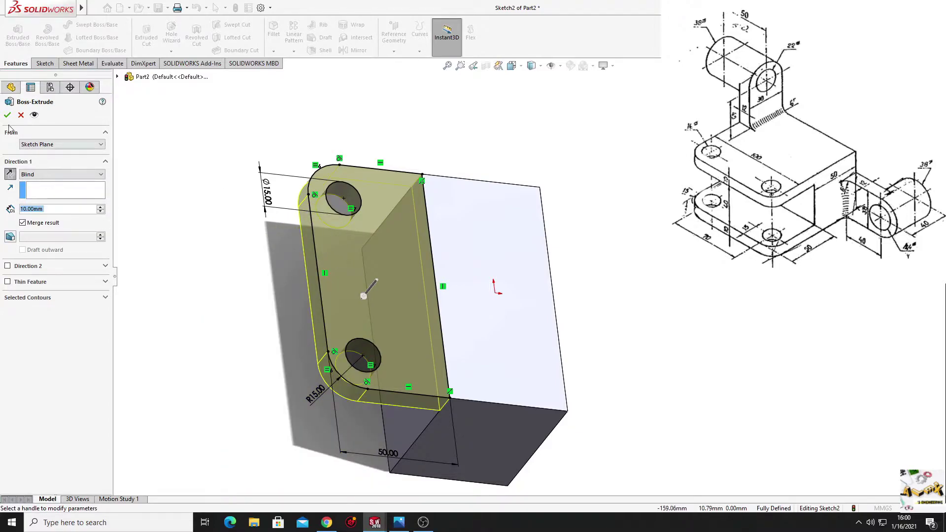
left_click(8, 115)
mouse_move(214, 299)
middle_mouse_down()
mouse_move(232, 181)
mouse_move(220, 242)
middle_mouse_up()
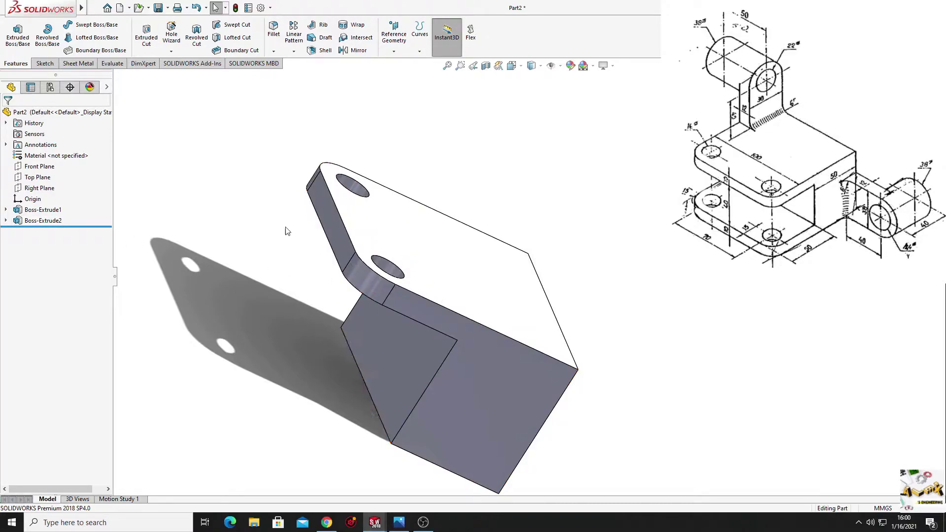
Mirror Boss-Extrude2 across the Top Plane and orbit to view both plates.
left_click(356, 49)
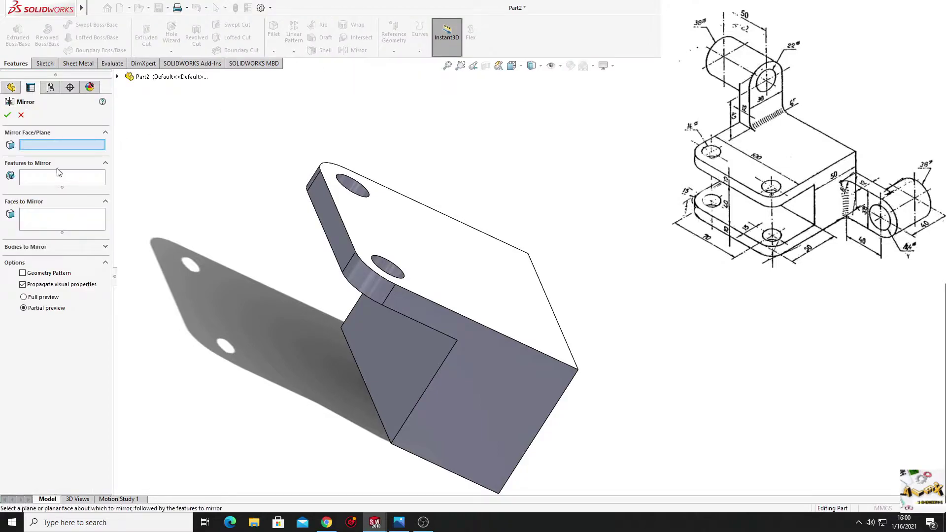
left_click(118, 77)
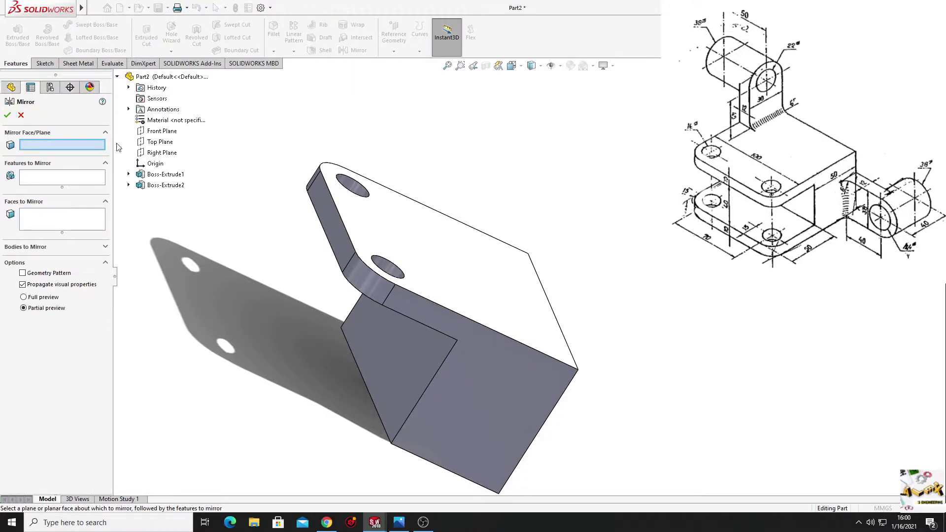
left_click(165, 142)
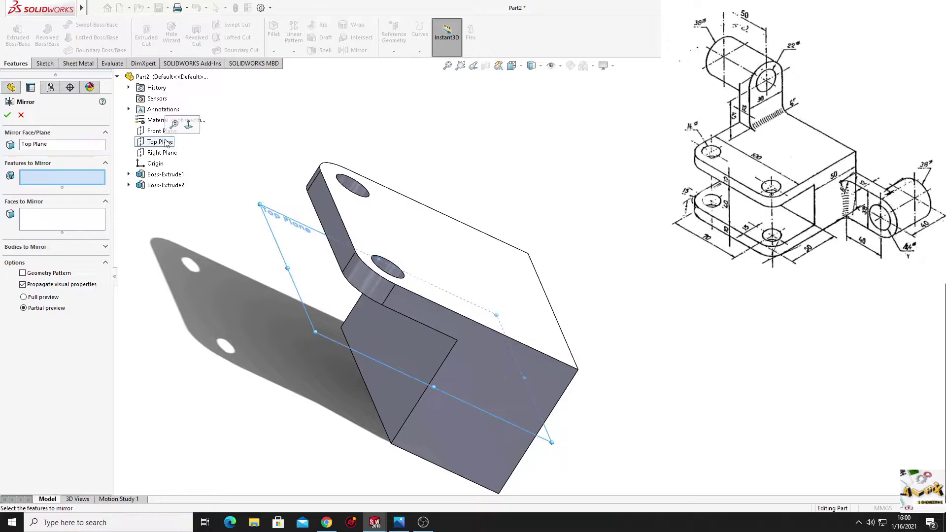
left_click(162, 187)
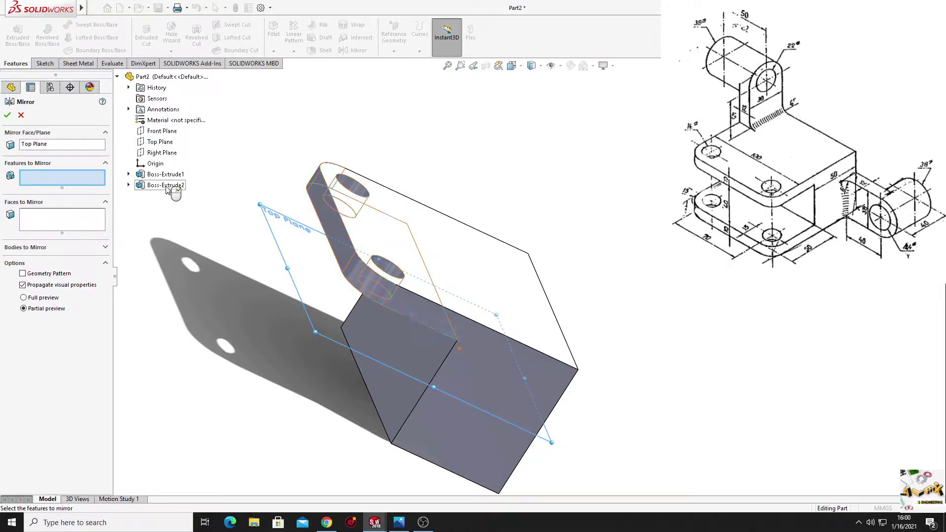
left_click(7, 115)
mouse_move(274, 316)
middle_mouse_down()
mouse_move(290, 237)
mouse_move(256, 253)
mouse_move(290, 343)
mouse_move(238, 281)
mouse_move(193, 268)
mouse_move(158, 300)
mouse_move(165, 249)
mouse_move(159, 258)
middle_mouse_up()
Sketch on the block's front face a line rectangle extending left from its edge.
left_click(323, 339)
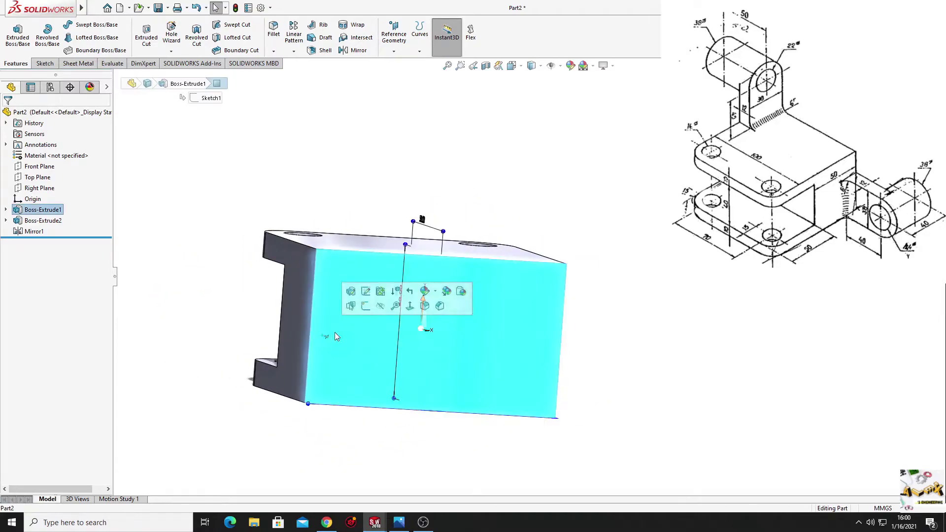
left_click(364, 307)
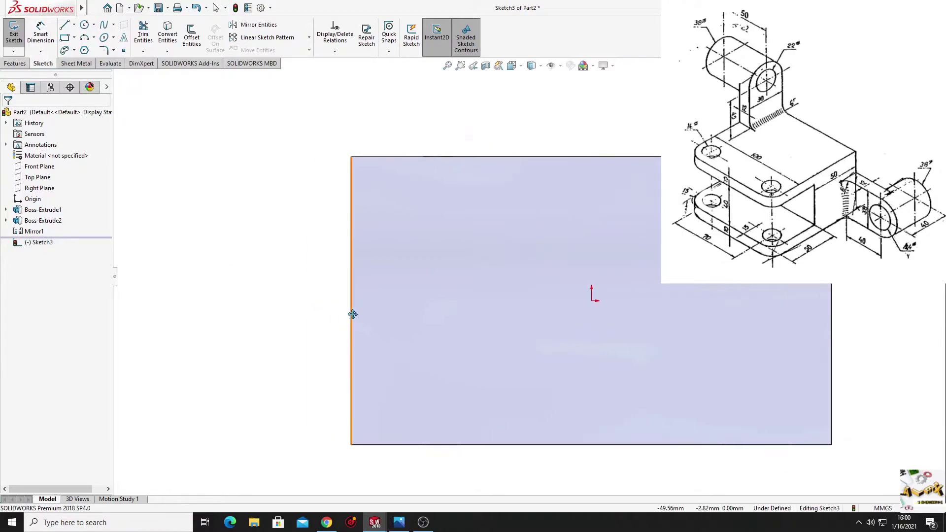
left_click(63, 26)
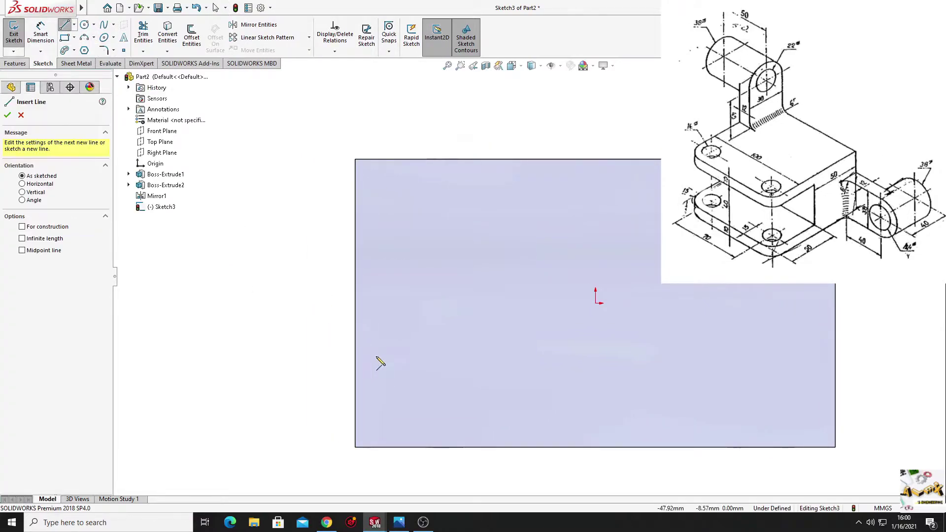
left_click(355, 447)
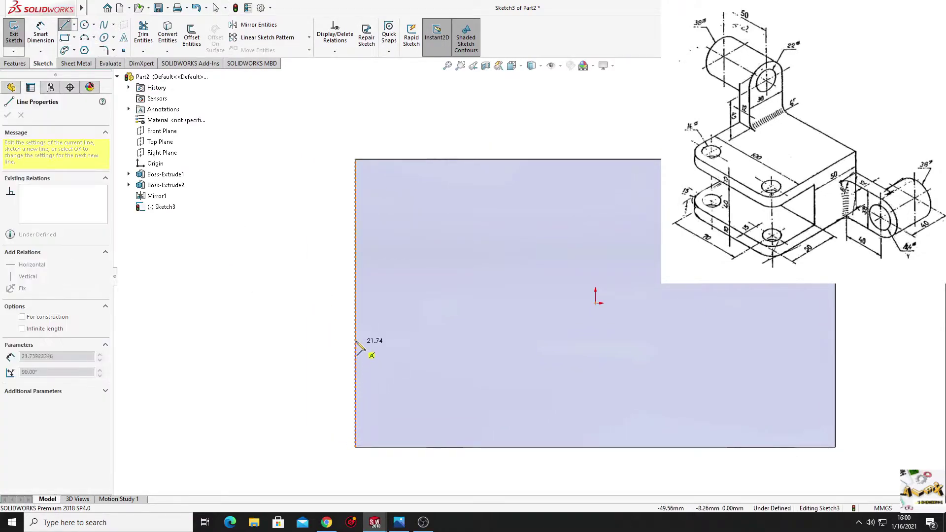
left_click(355, 337)
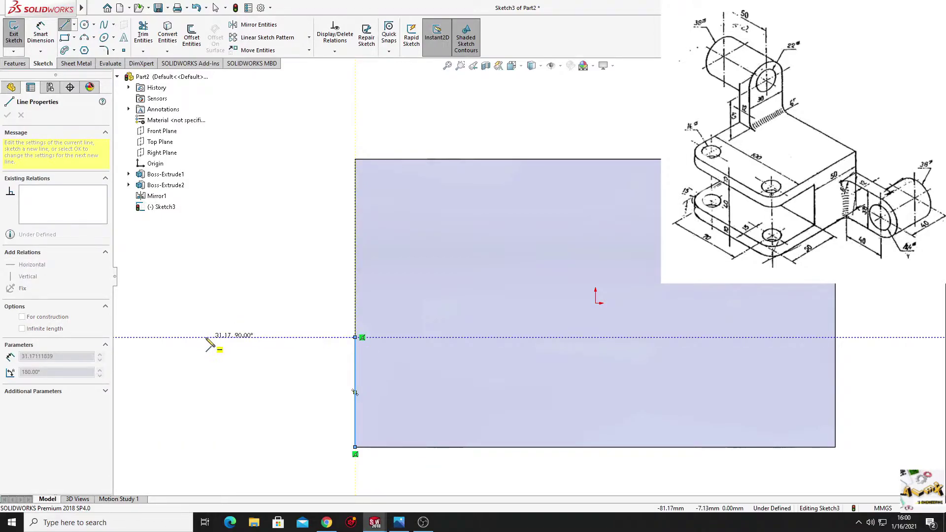
left_click(187, 337)
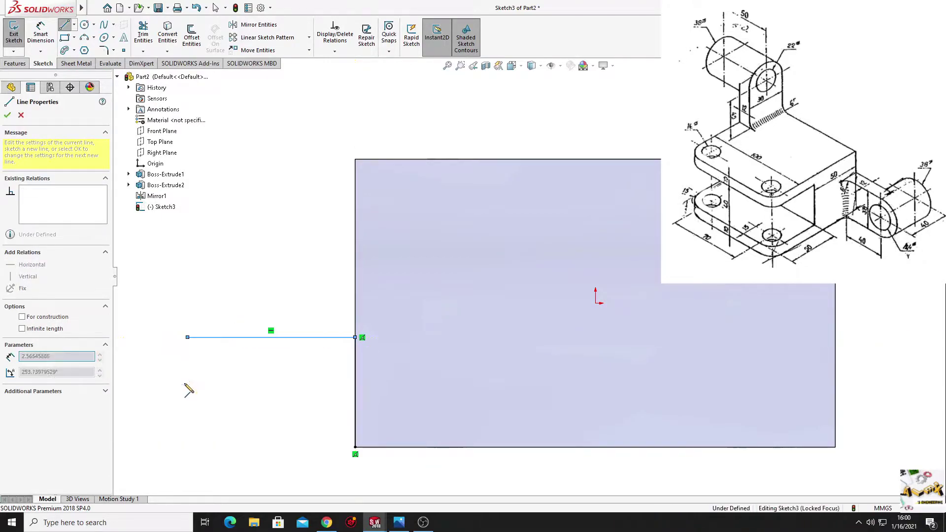
left_click(187, 448)
left_click(355, 448)
key("Escape")
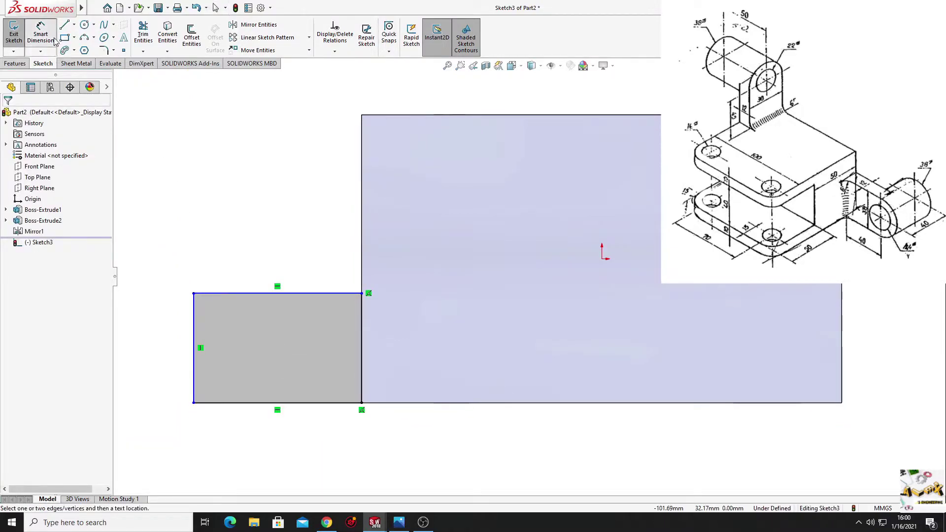
Dimension the rectangle 38 mm tall and 40 mm wide.
left_click(41, 32)
left_click(362, 345)
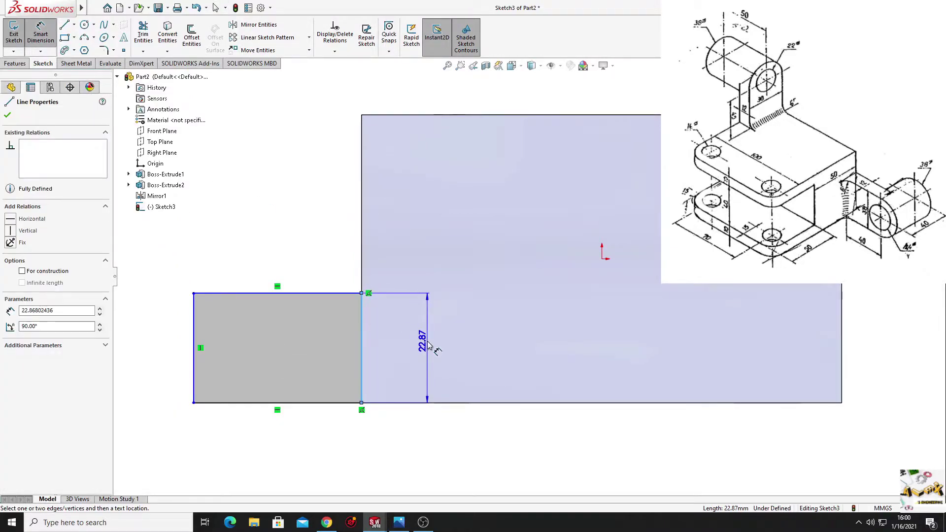
left_click(428, 345)
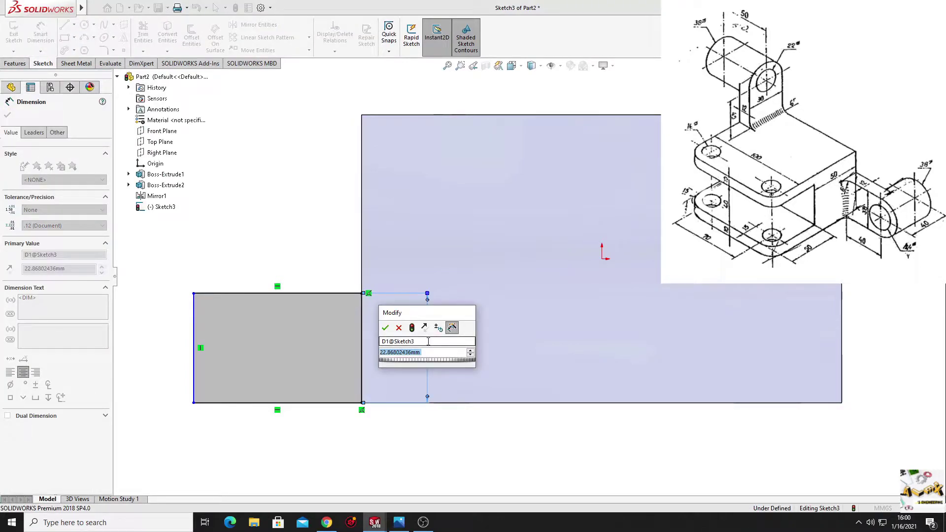
type("3")
key("Return")
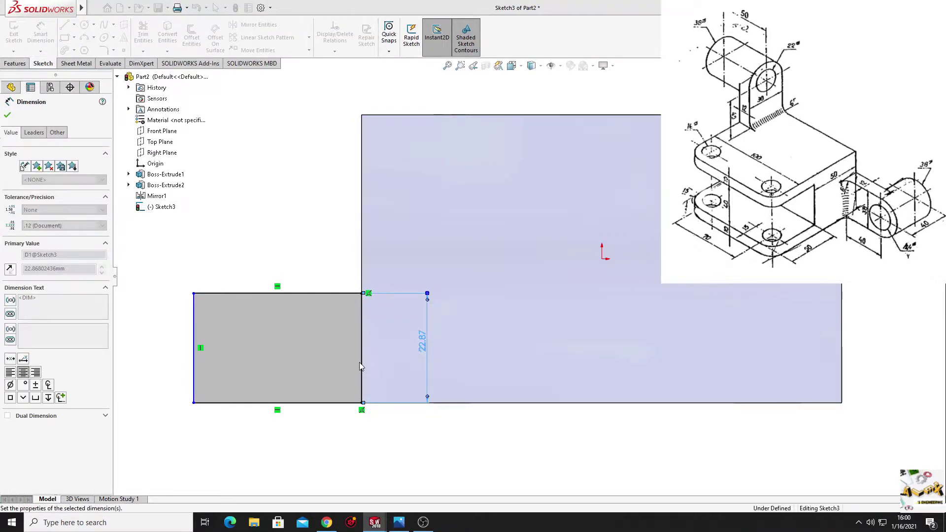
left_click(306, 403)
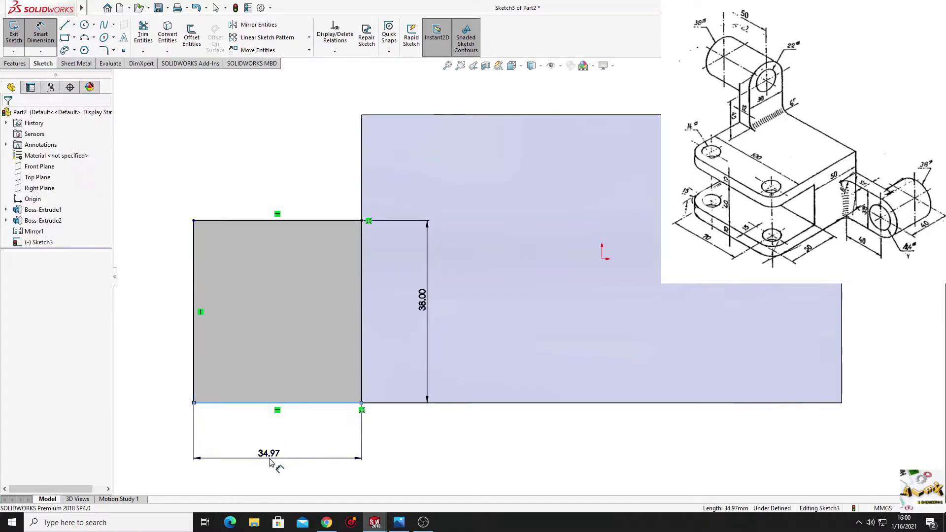
left_click(270, 463)
key("Return")
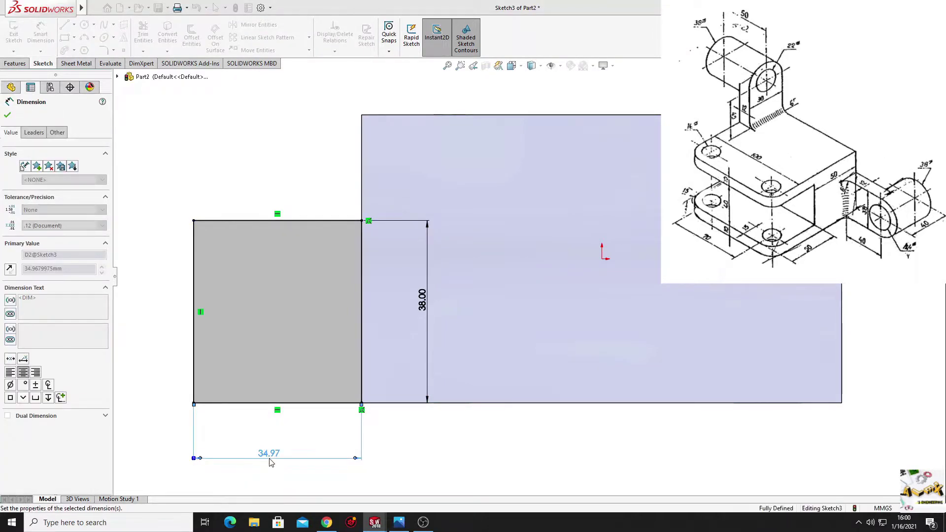
right_click(145, 323)
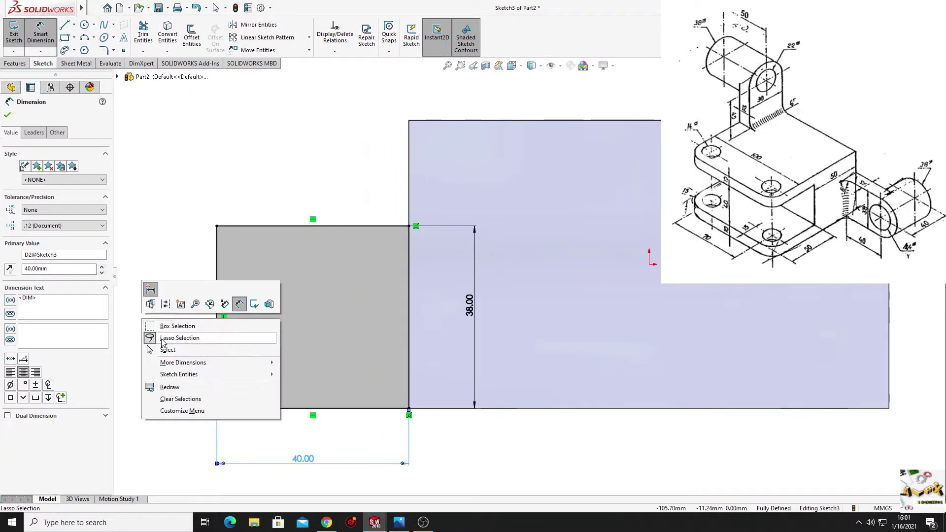
left_click(160, 348)
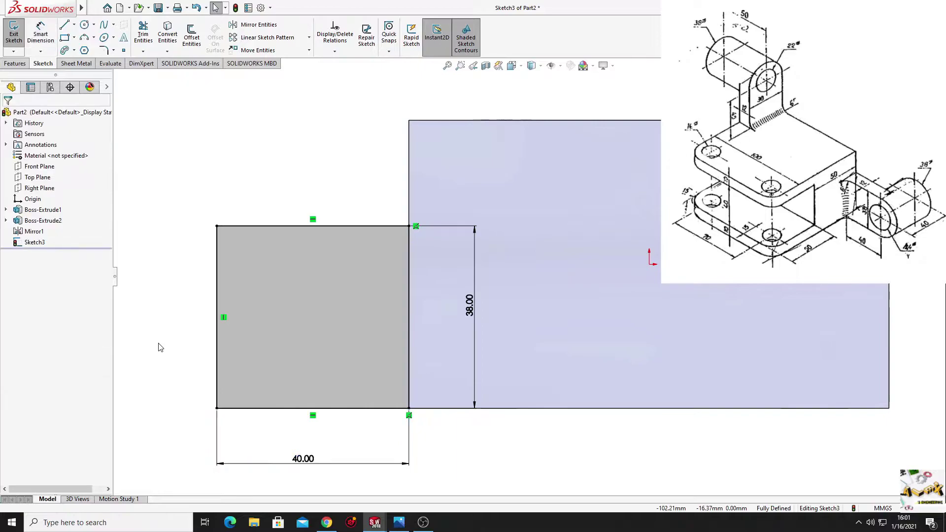
Draw a Ø38 circle centred on the rectangle's left edge, reaching its corners.
left_click(84, 26)
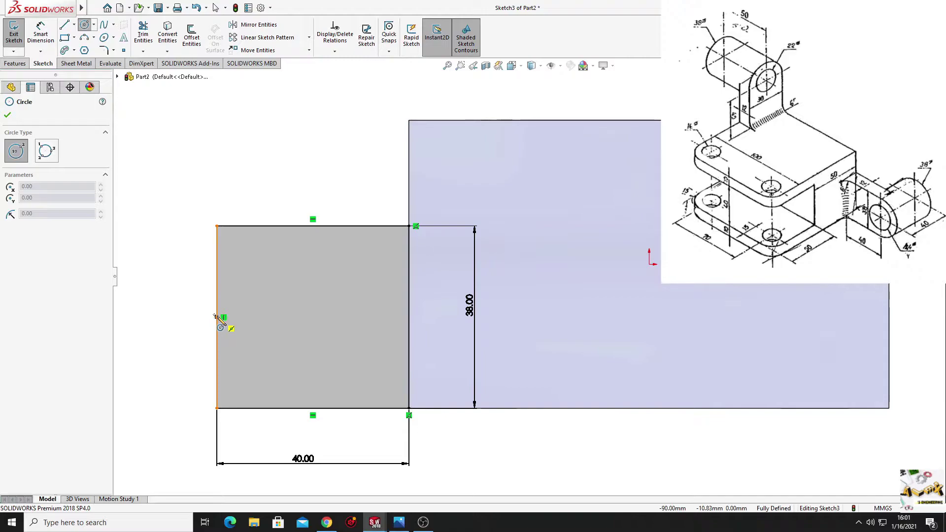
left_click(217, 318)
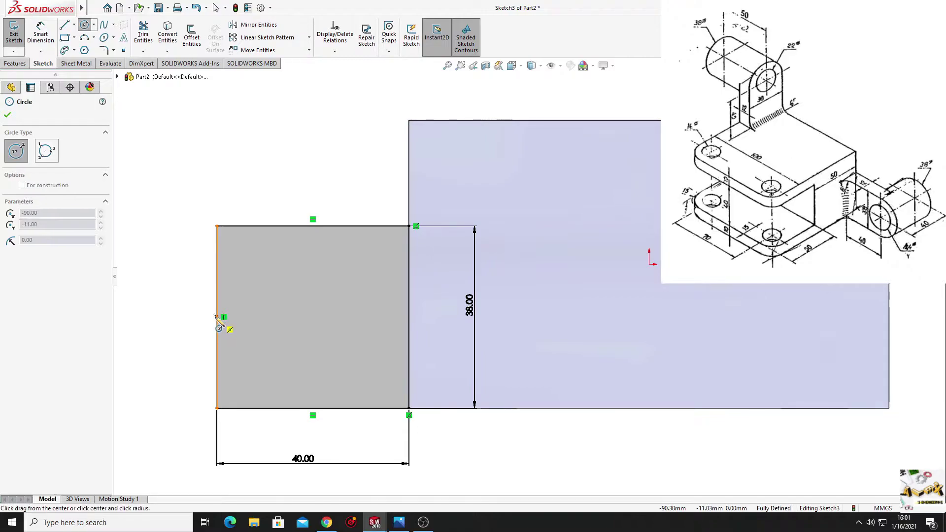
left_click(218, 227)
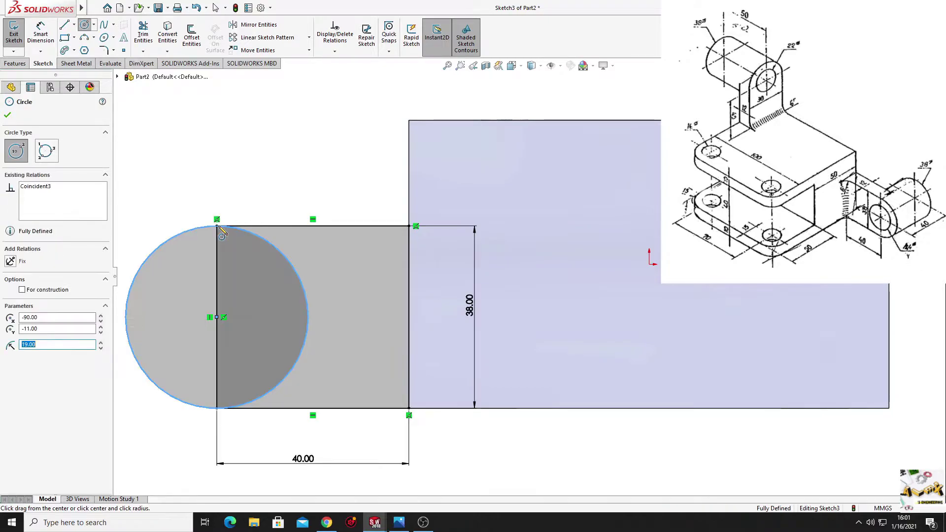
right_click(190, 176)
left_click(209, 178)
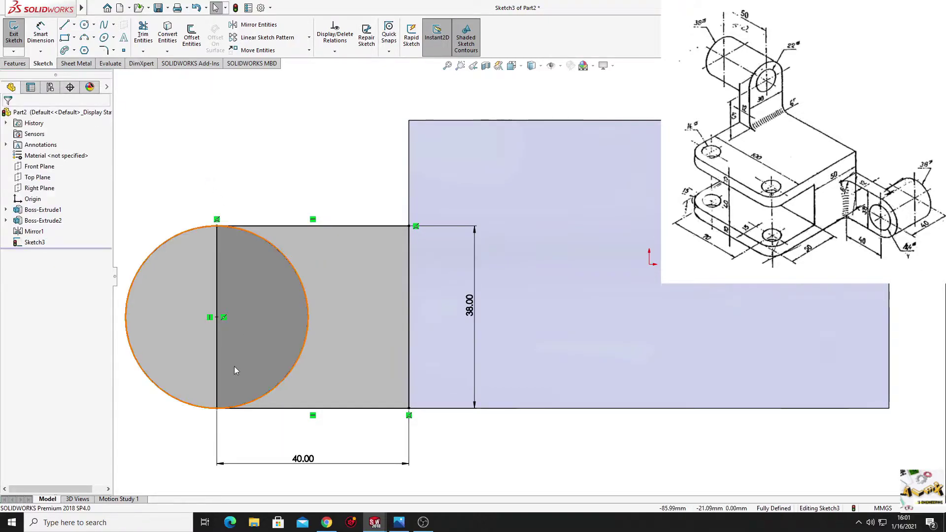
left_click(214, 411)
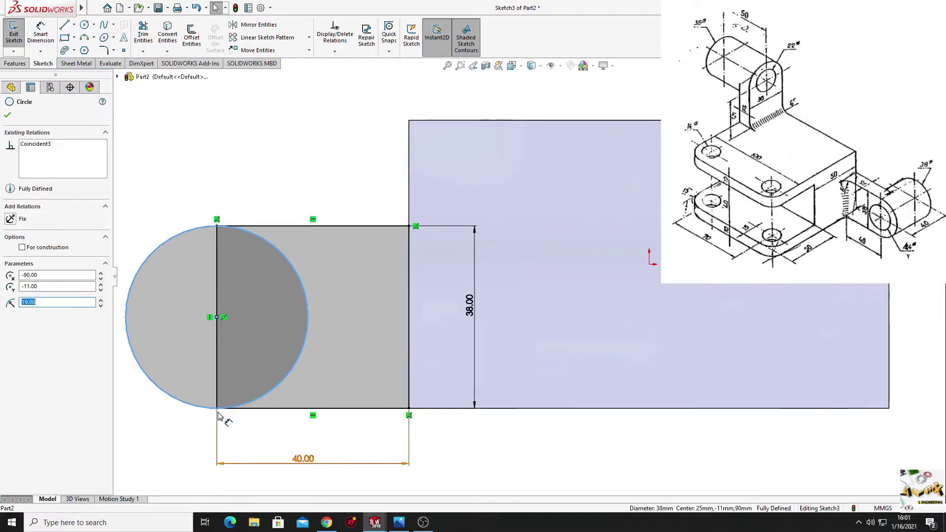
left_click(217, 409, "ctrl")
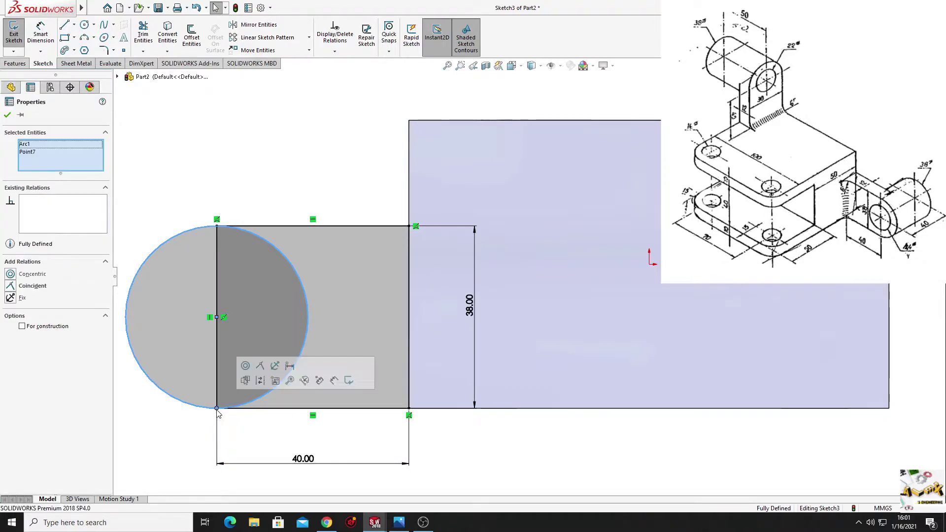
left_click(267, 164)
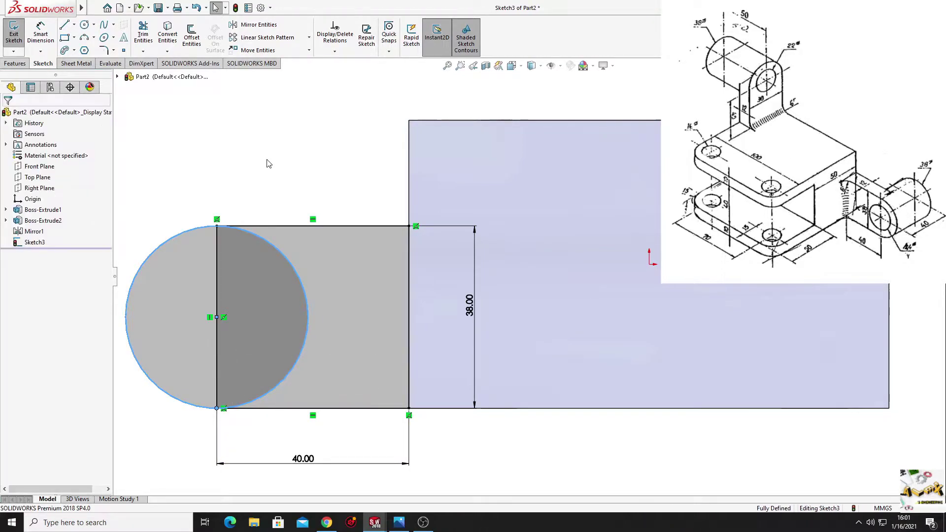
Power-trim the vertical line inside the circle.
middle_click_drag(240, 147, 266, 134, "ctrl")
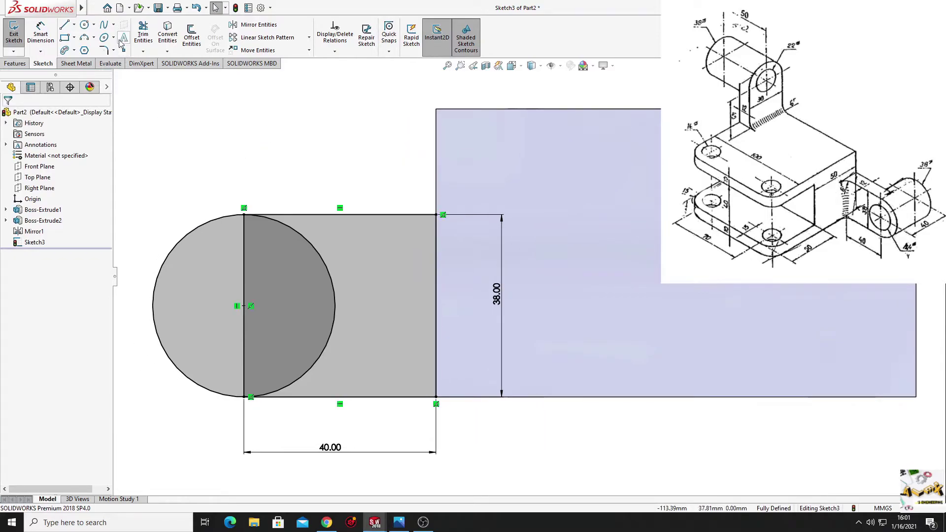
left_click(148, 30)
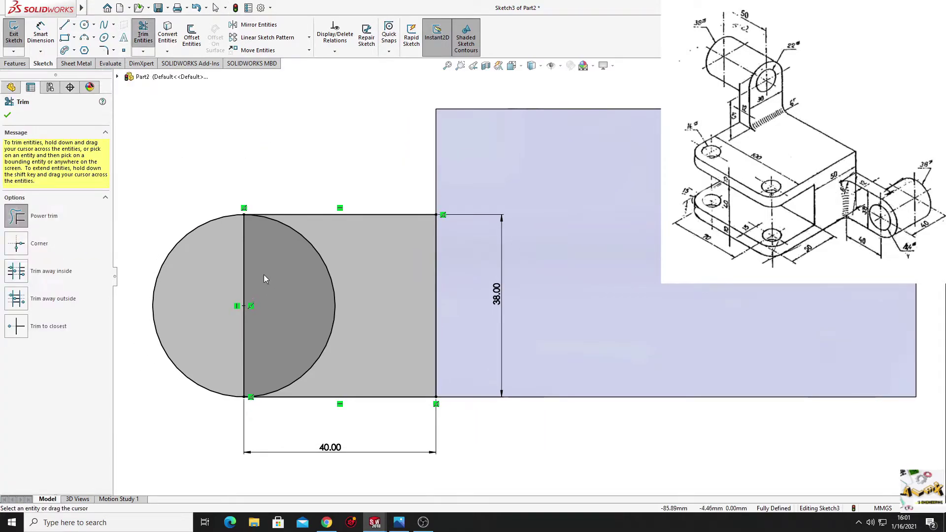
left_click_drag(264, 274, 213, 264)
Finish trimming, then select and clear the lug sketch's rectangle lines and circle points.
left_click(8, 116)
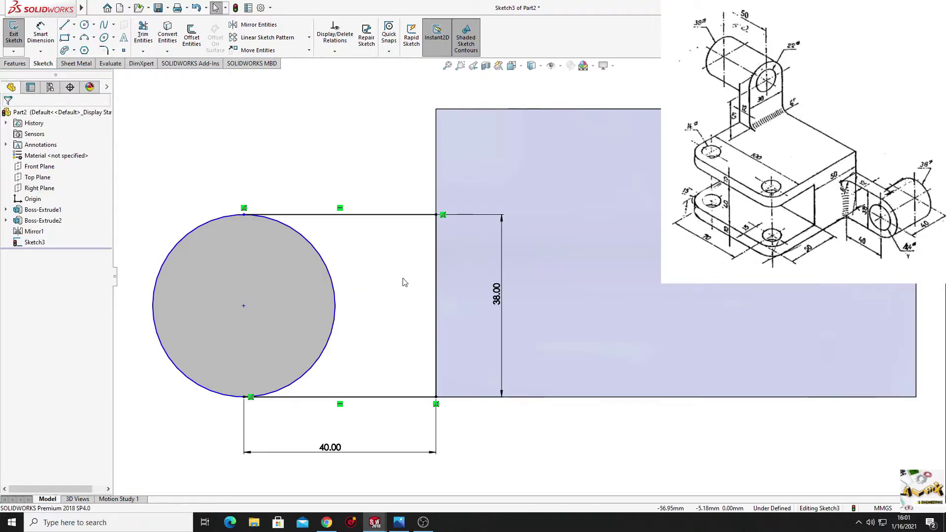
left_click(333, 216)
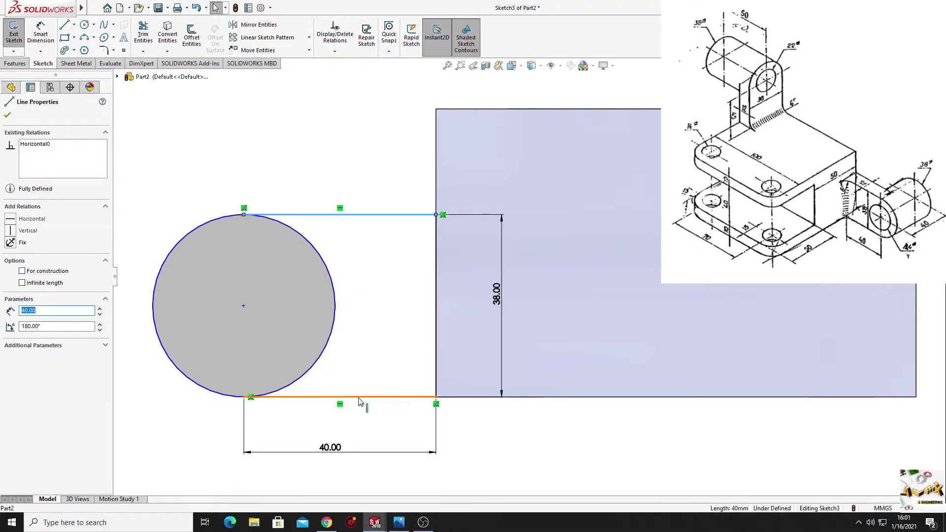
left_click(359, 398, "ctrl")
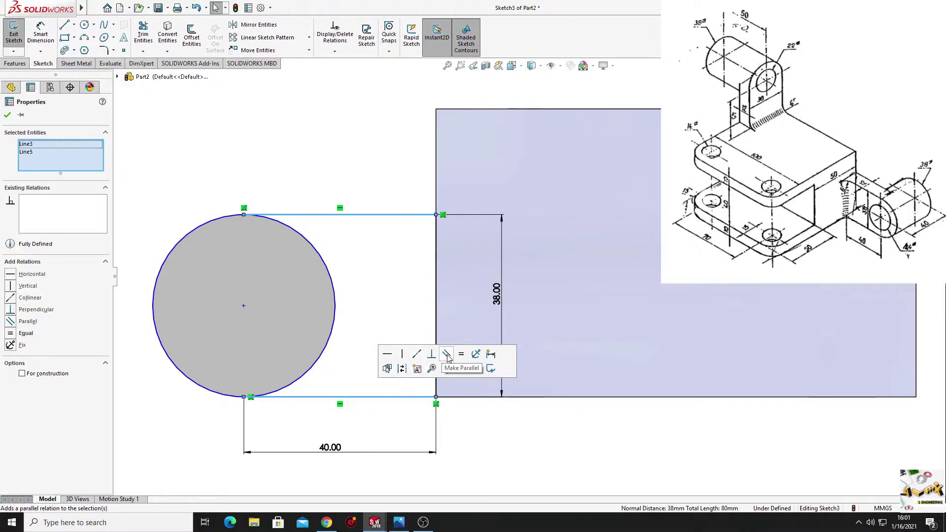
key("Escape")
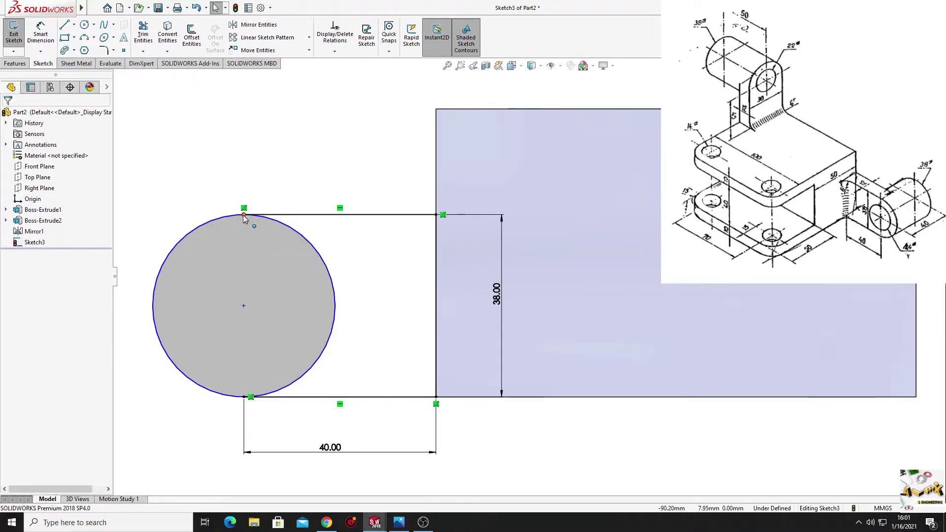
left_click(244, 215)
left_click(245, 397, "ctrl")
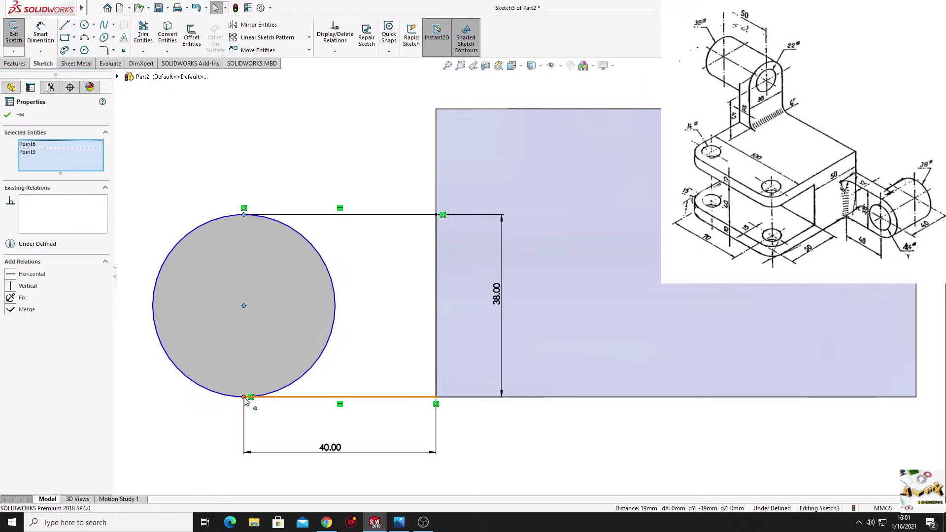
left_click(245, 399, "ctrl")
left_click(379, 249)
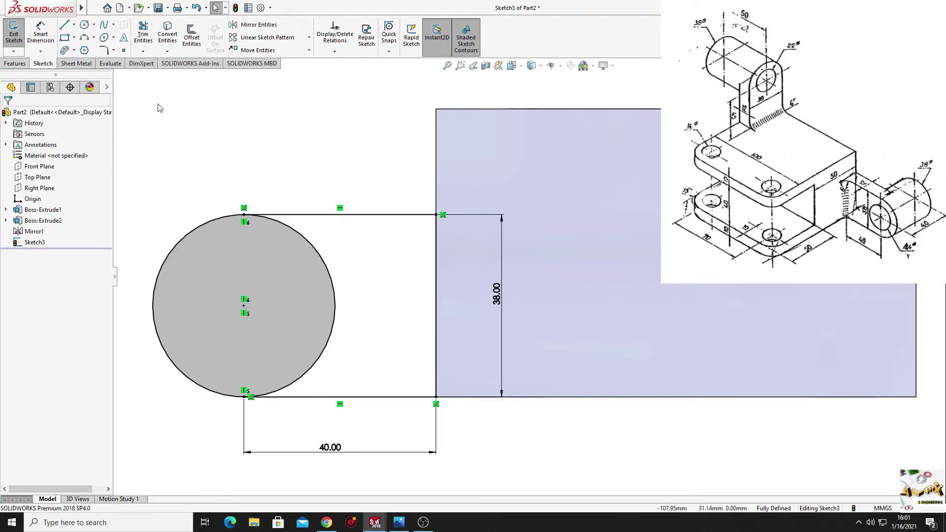
Draw a small circle concentric with the Ø38 lug end.
left_click(87, 29)
left_click(244, 306)
left_click(282, 333)
right_click(363, 224)
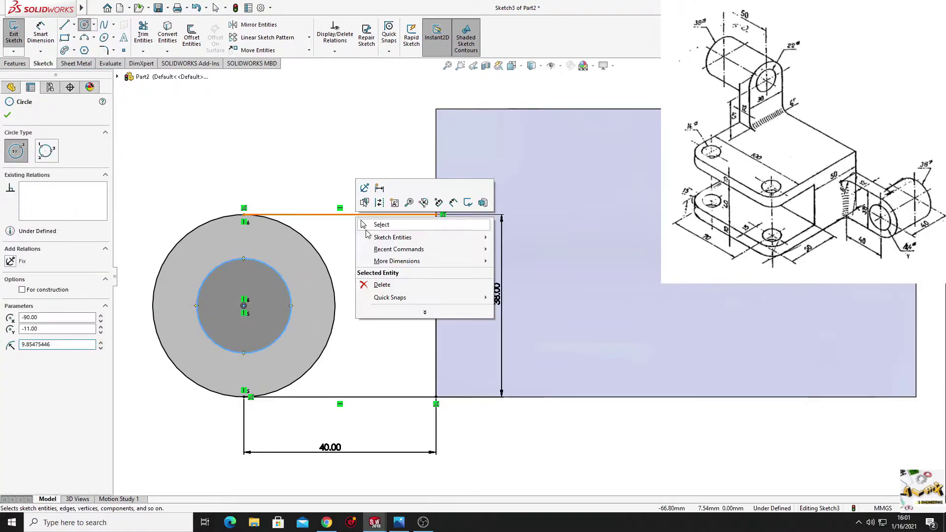
left_click(374, 224)
Dimension the inner circle to 22 mm diameter to fully define the sketch.
left_click(41, 43)
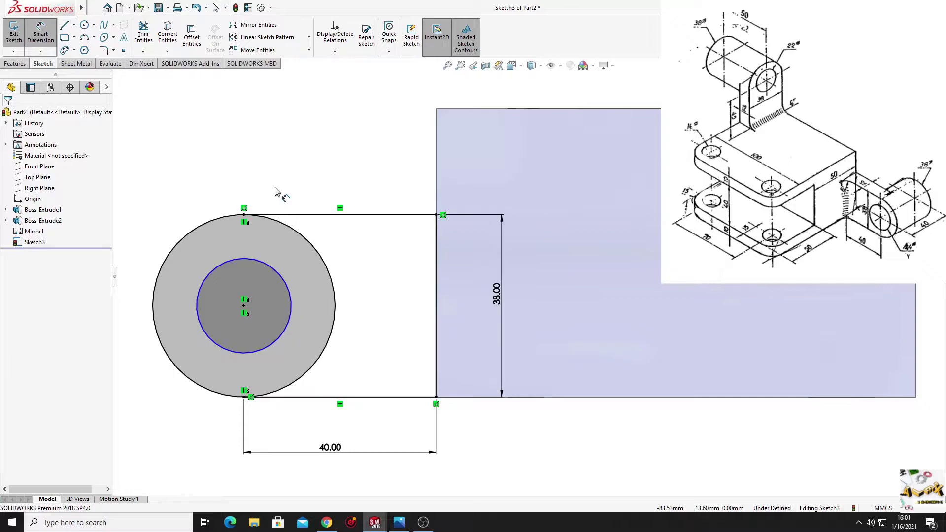
left_click(285, 275)
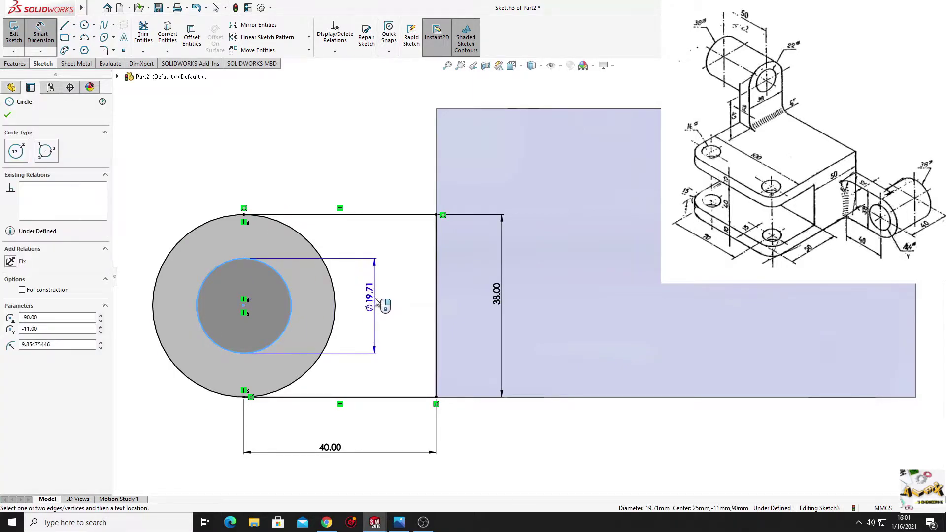
left_click(375, 294)
type("22")
key("Return")
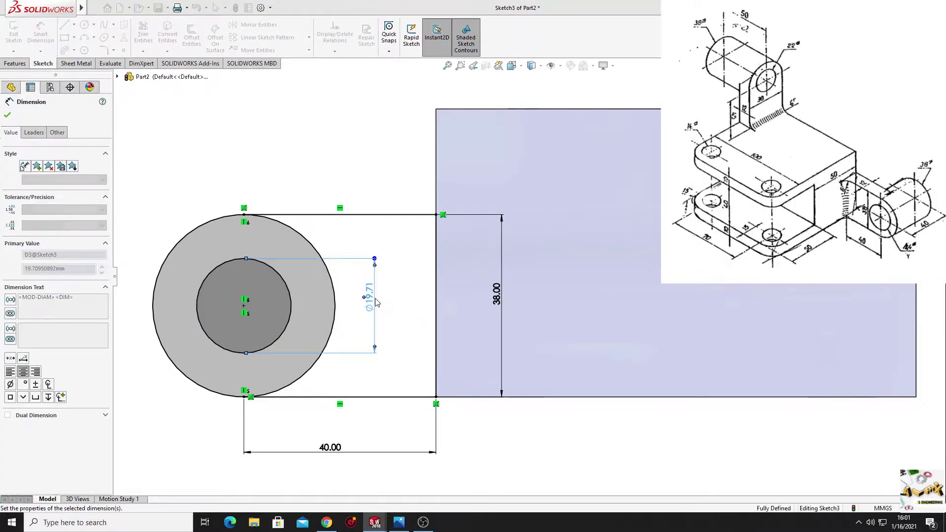
right_click(306, 163)
left_click(310, 170)
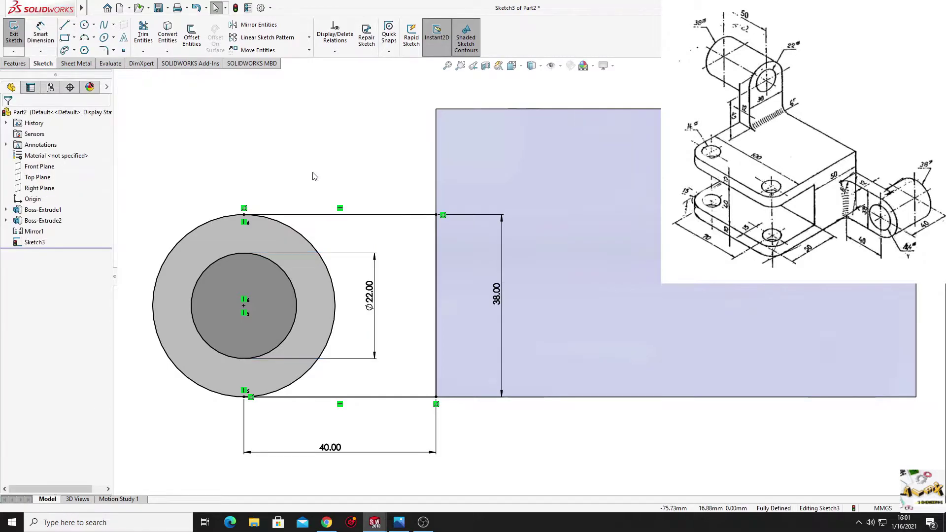
left_click(15, 63)
Extrude the lug's ring and rectangle regions 12 mm deep.
left_click(17, 35)
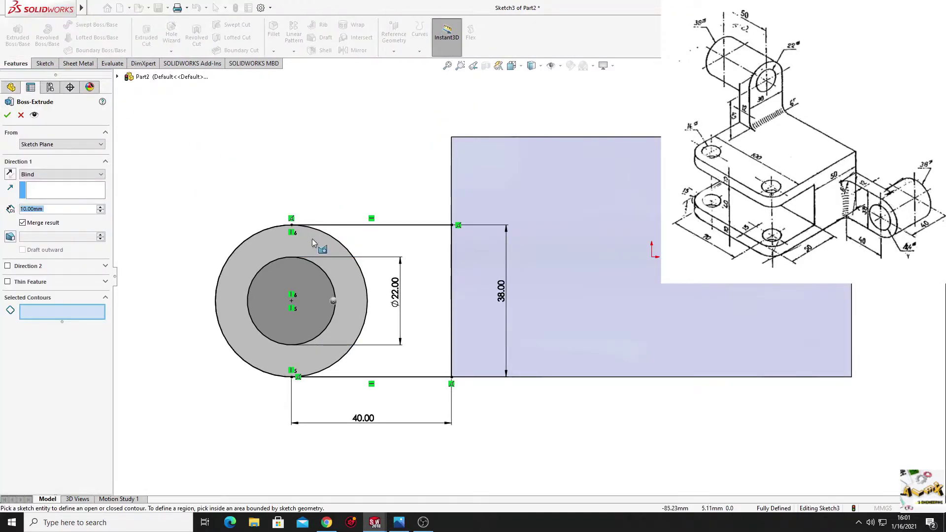
left_click(326, 248)
left_click(376, 248)
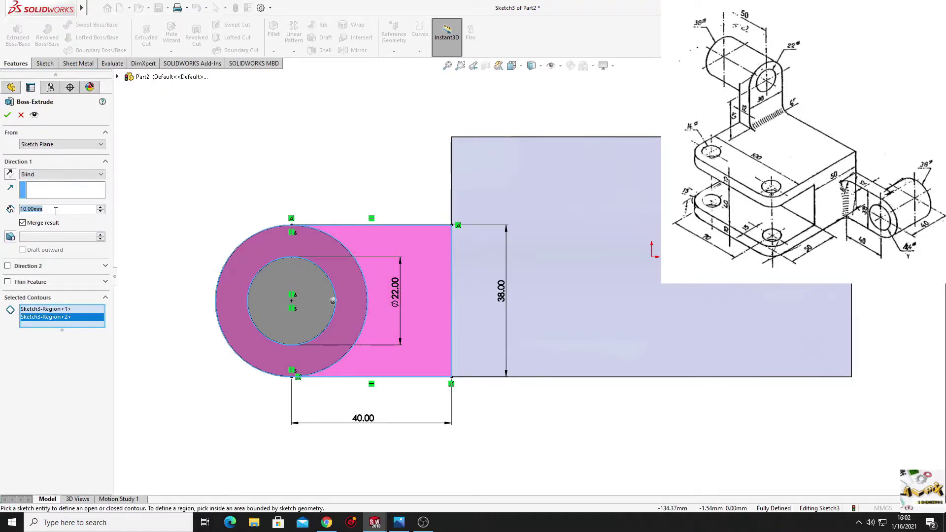
type("12")
key("Return")
left_click(7, 117)
middle_click_drag(229, 220, 279, 248)
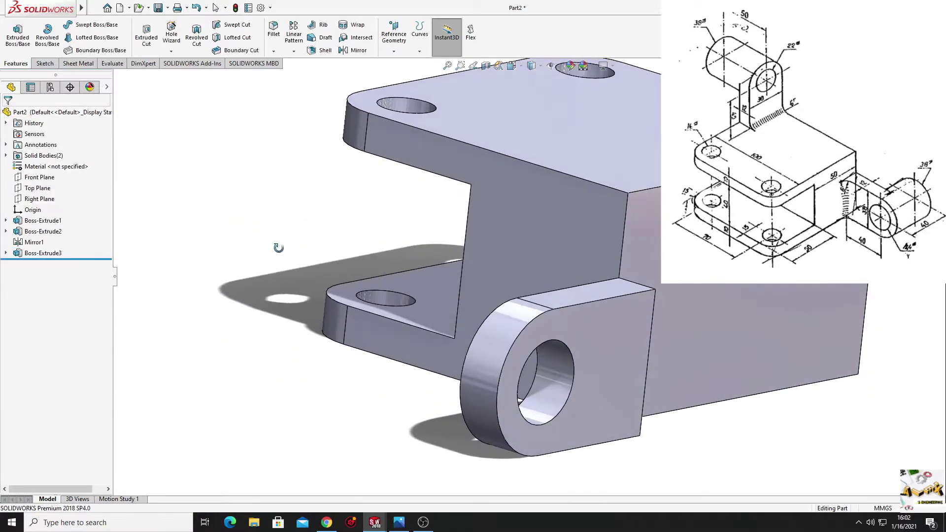
Edit the lug extrusion and reverse its direction so it projects outward.
left_click(19, 254)
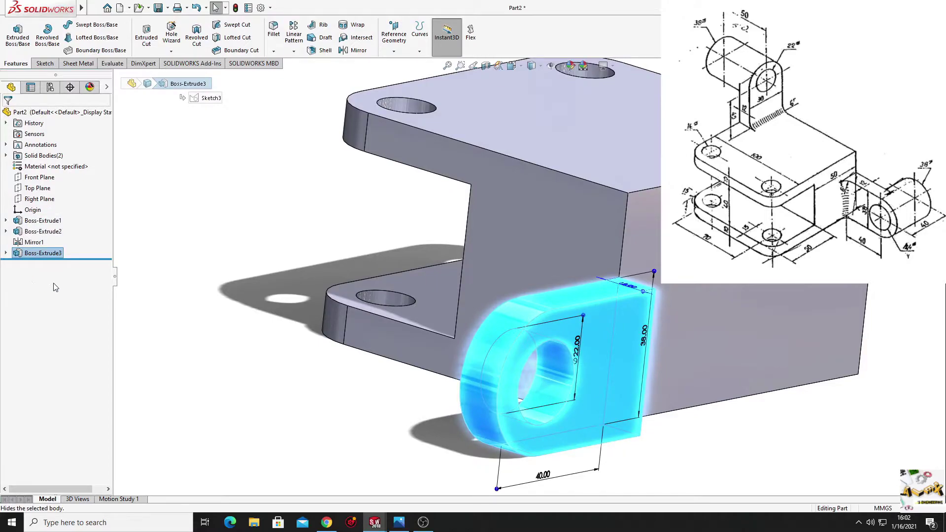
left_click(199, 309)
left_click(18, 255)
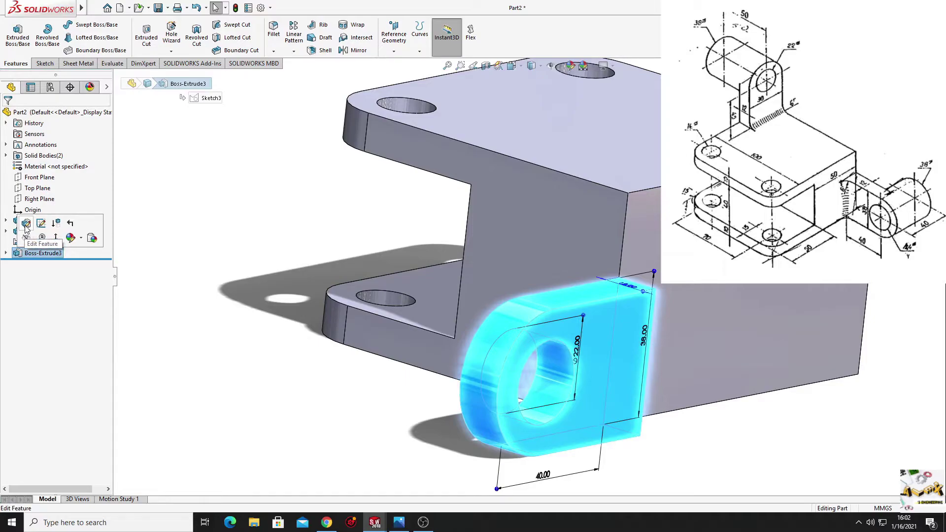
left_click(26, 224)
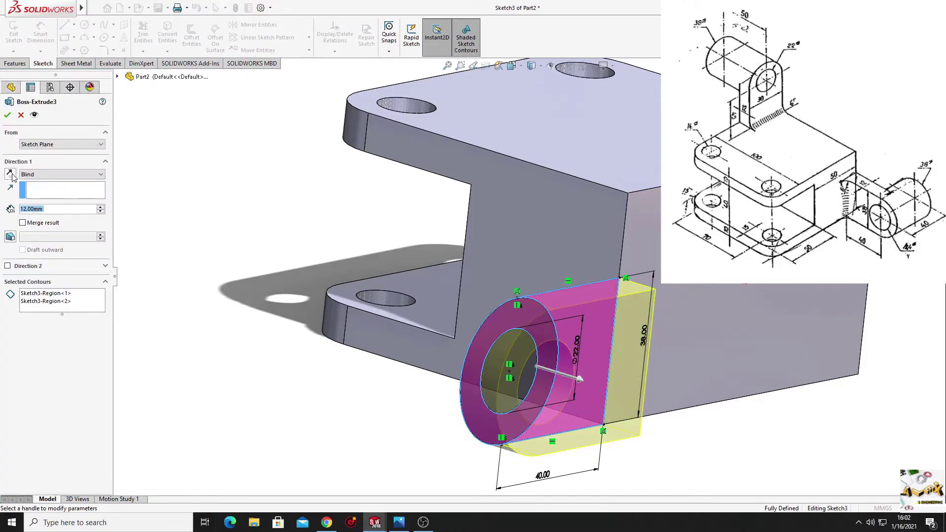
left_click(9, 174)
left_click(8, 115)
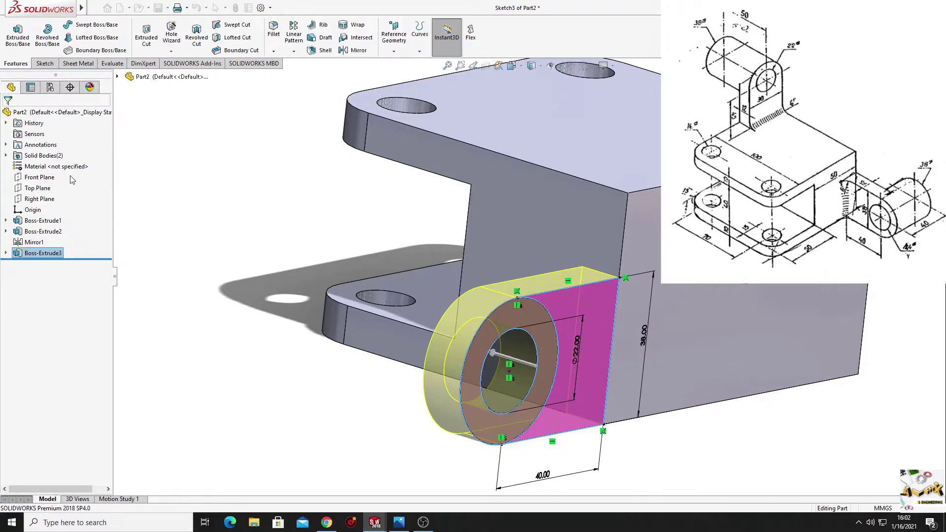
mouse_move(169, 312)
middle_mouse_down()
mouse_move(215, 351)
mouse_move(202, 336)
middle_mouse_up()
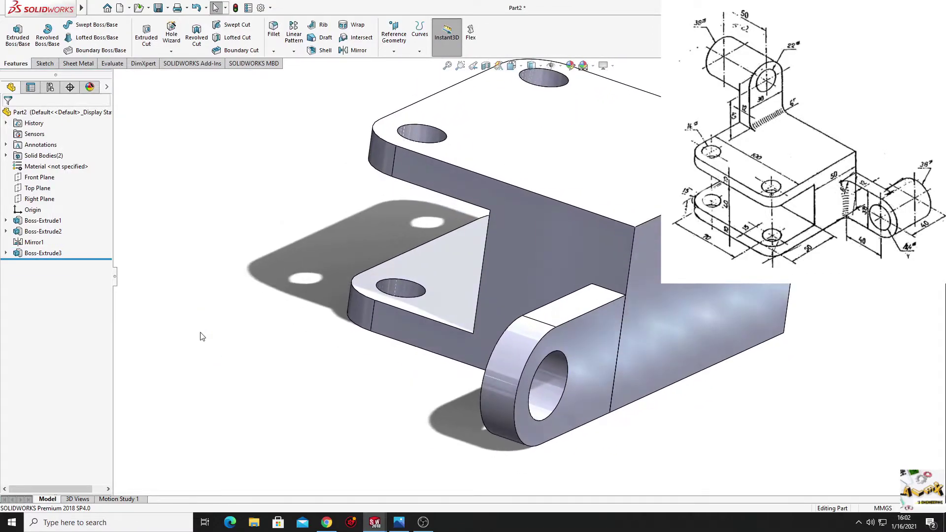
Extrude Sketch3's ring region 28 mm to form the hollow cylindrical hub.
left_click(20, 40)
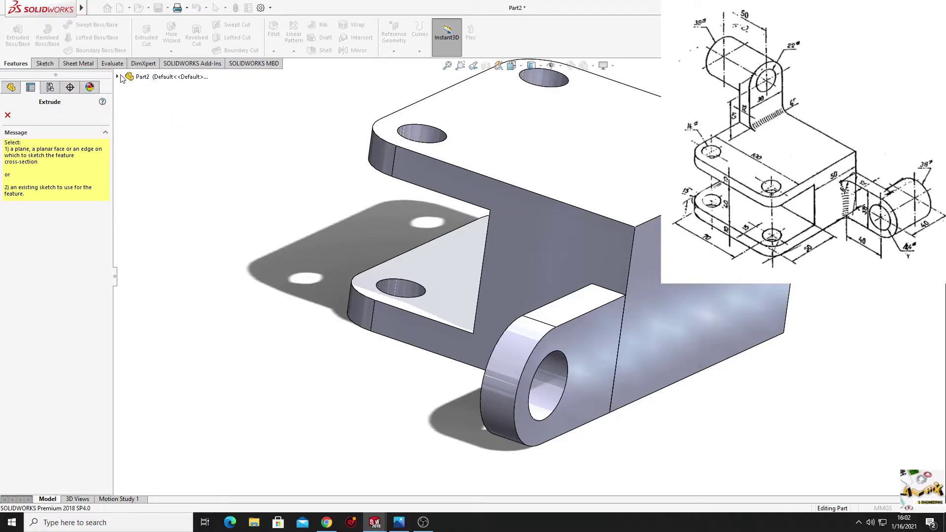
left_click(118, 77)
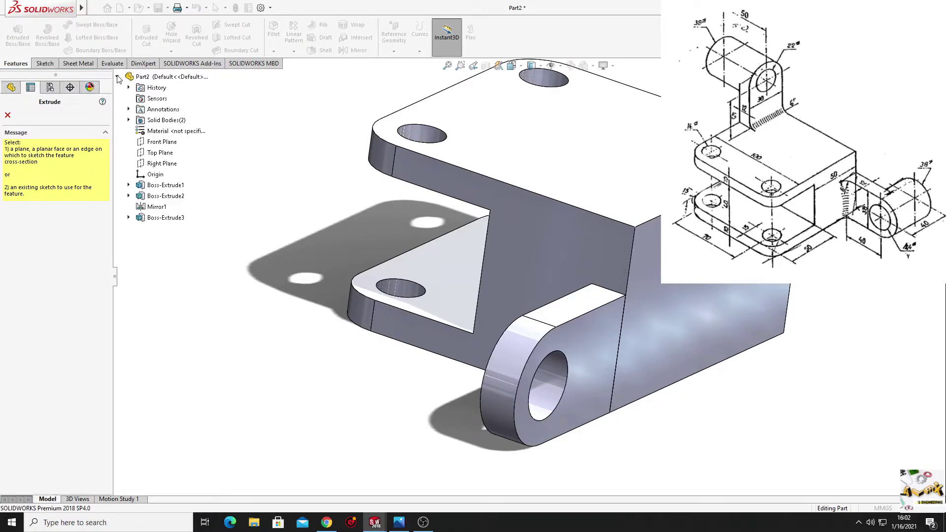
left_click(129, 218)
left_click(165, 229)
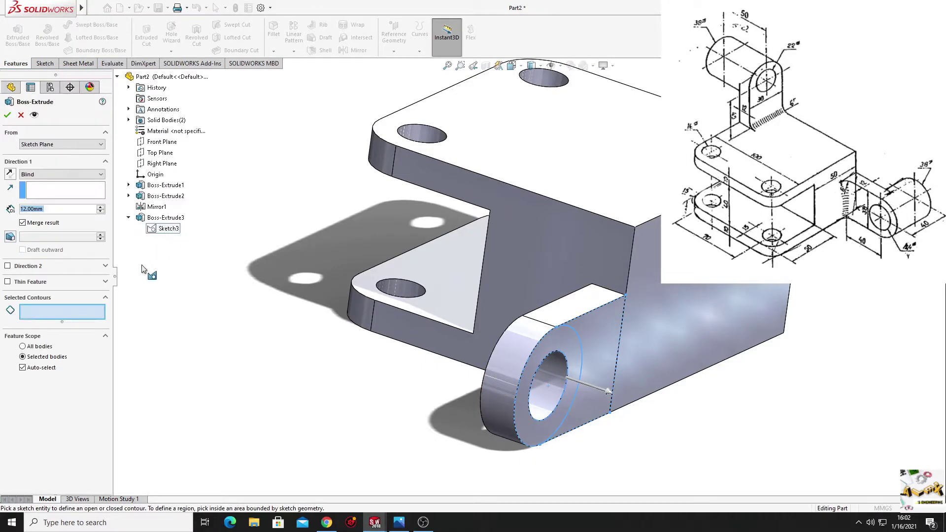
middle_click_drag(264, 369, 374, 309)
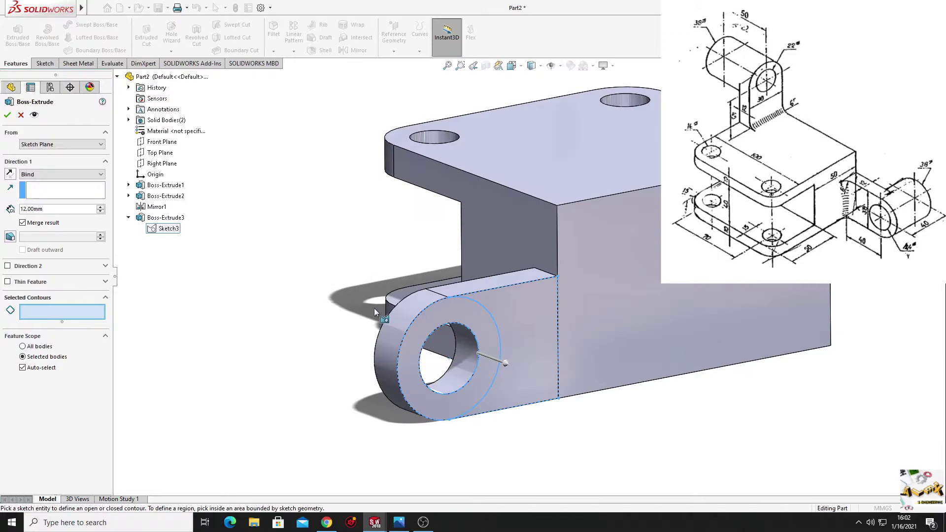
left_click(433, 315)
mouse_move(433, 318)
middle_mouse_down()
mouse_move(303, 338)
mouse_move(222, 378)
middle_mouse_up()
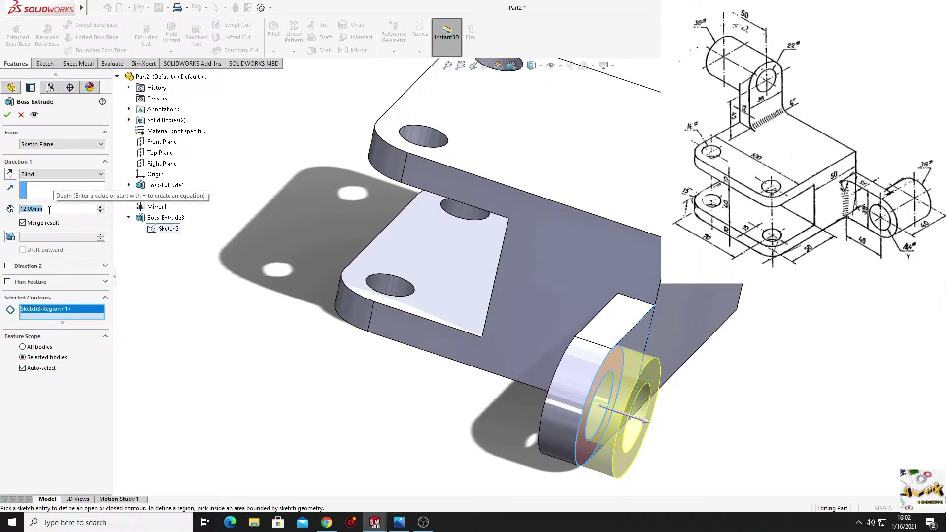
type("28")
key("Return")
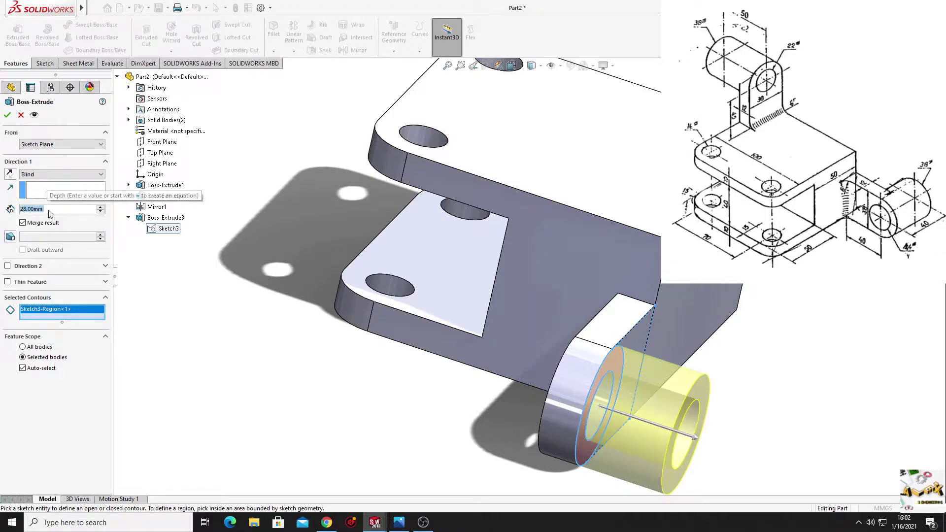
Accept the hub extrusion and start a new sketch on the bracket's front face.
left_click(8, 116)
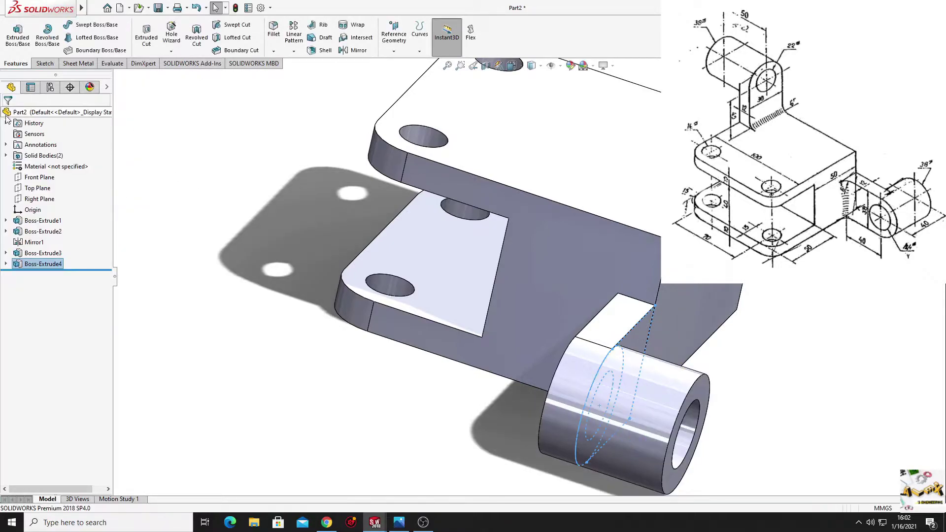
middle_click_drag(240, 309, 272, 328)
mouse_move(414, 370)
middle_mouse_down()
mouse_move(224, 251)
mouse_move(221, 285)
middle_mouse_up()
middle_click_drag(337, 273, 309, 286, "ctrl")
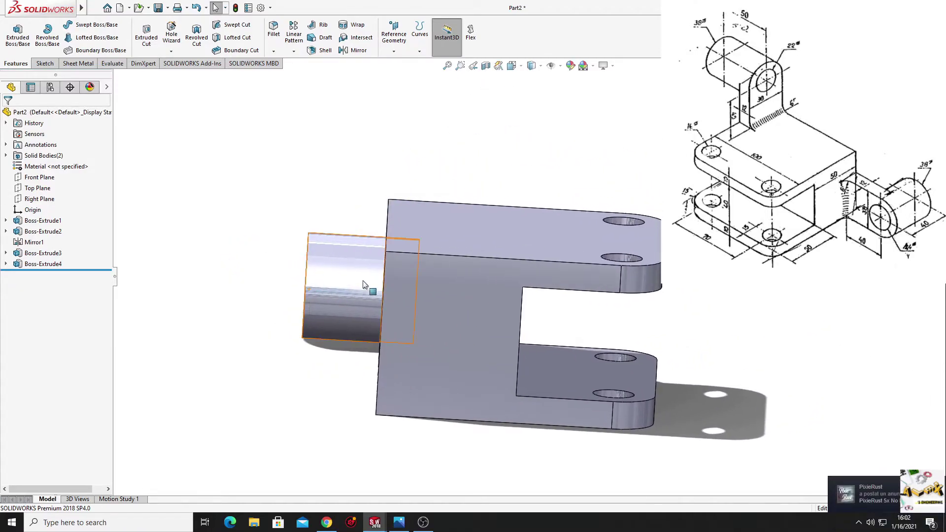
left_click(436, 291)
left_click(493, 247)
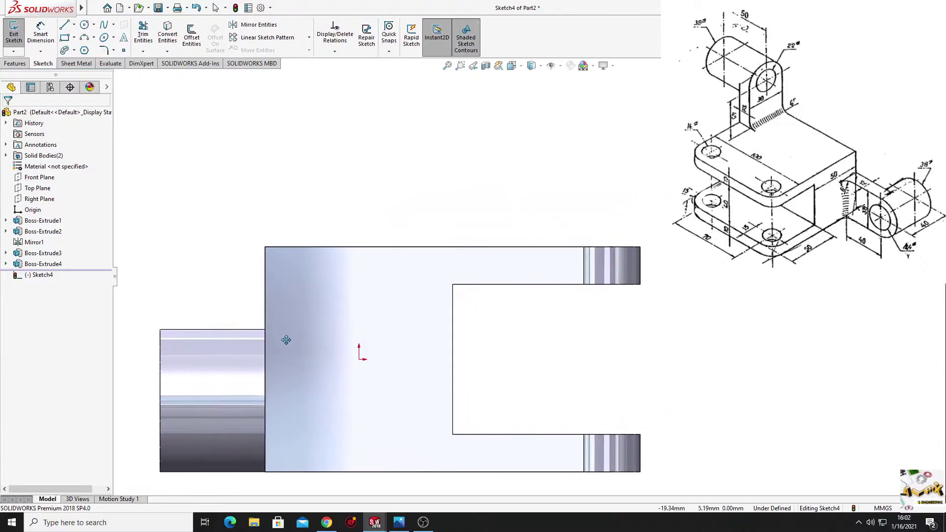
middle_click_drag(286, 341, 284, 348, "ctrl")
Draw a closed four-line rectangle rising from the face's top edge.
left_click(65, 25)
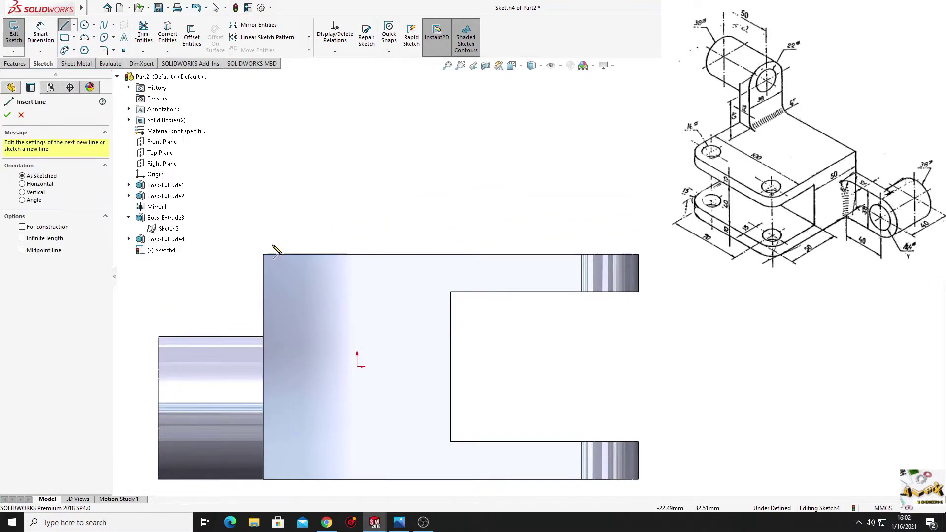
left_click(263, 255)
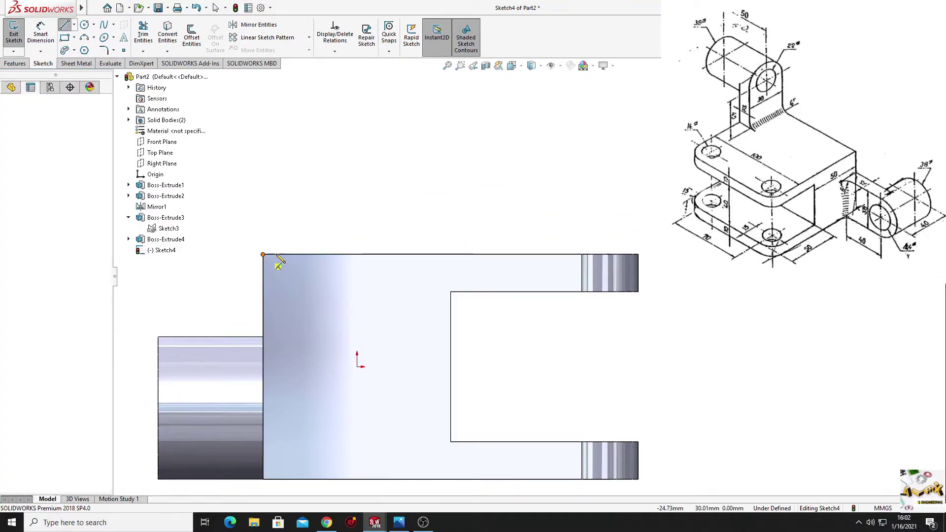
left_click(404, 254)
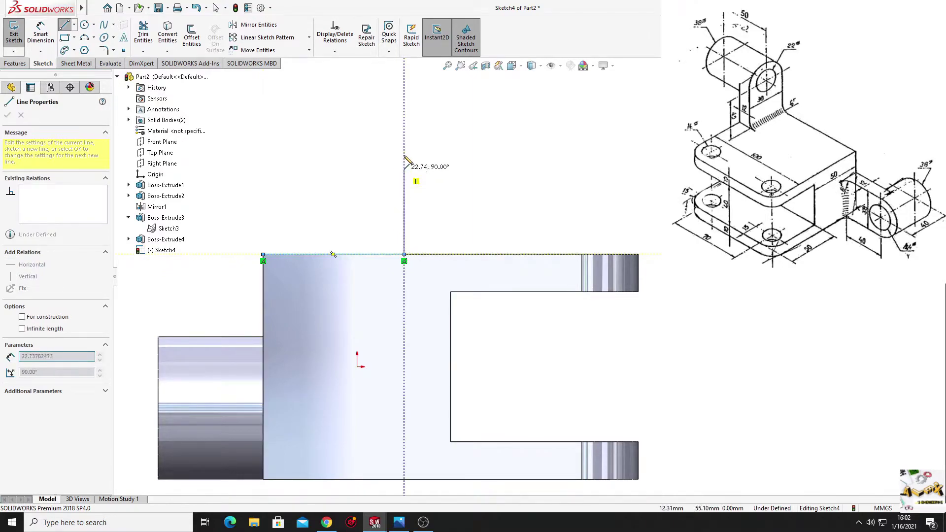
left_click(404, 117)
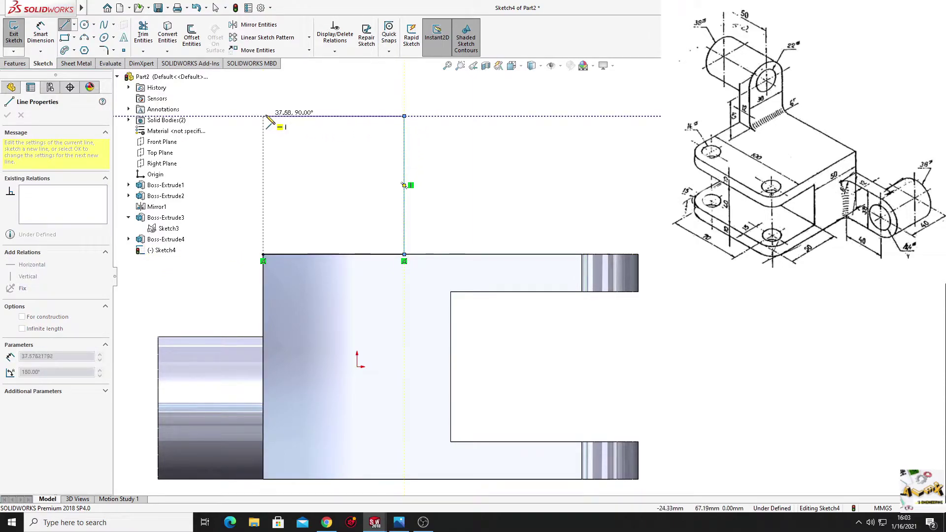
left_click(262, 116)
left_click(262, 255)
key("Escape")
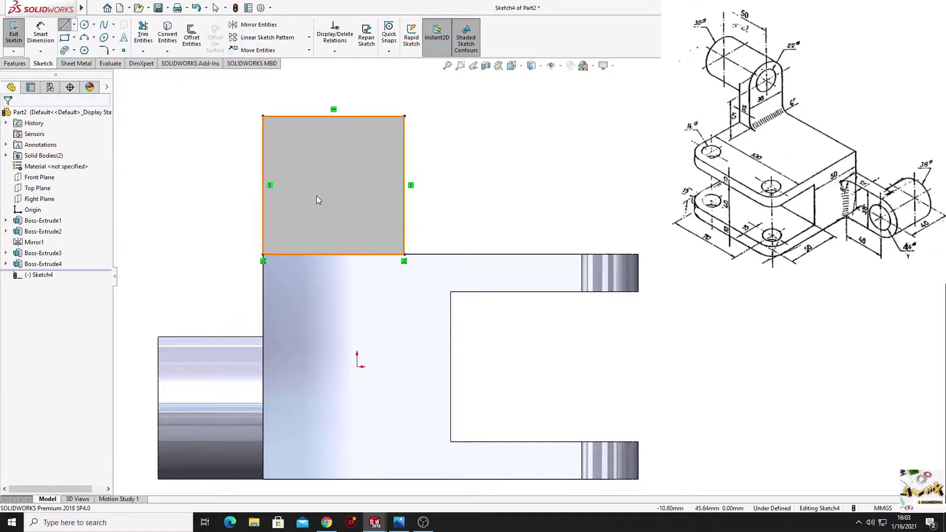
mouse_move(316, 196)
middle_mouse_down("ctrl")
mouse_move(328, 214)
mouse_move(306, 273)
mouse_move(251, 265)
middle_mouse_up("ctrl")
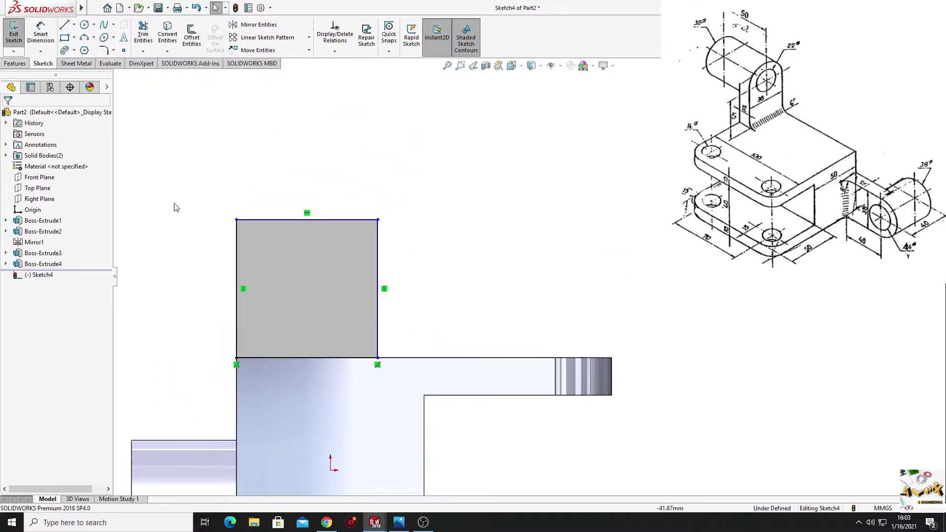
Dimension the rectangle 38 mm wide and 40 mm tall.
left_click(40, 34)
left_click(311, 359)
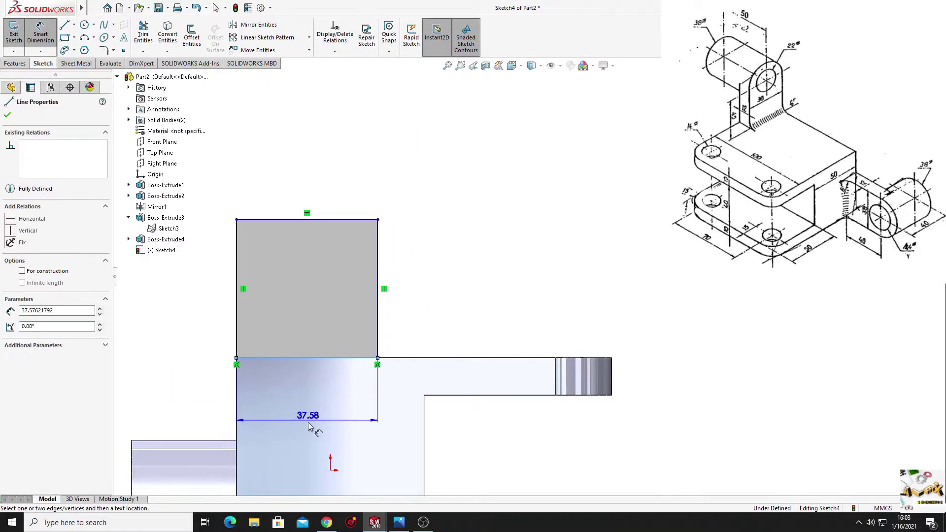
left_click(310, 425)
type("3")
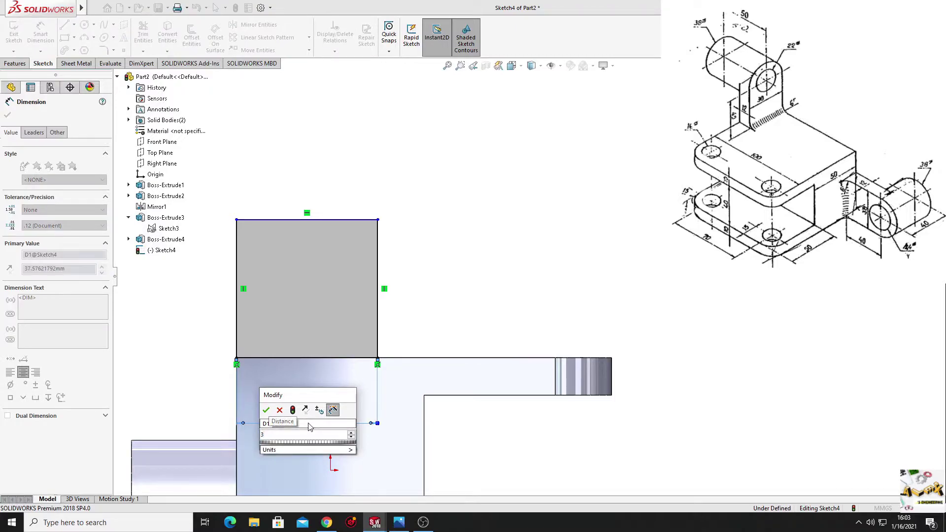
type("8")
key("Return")
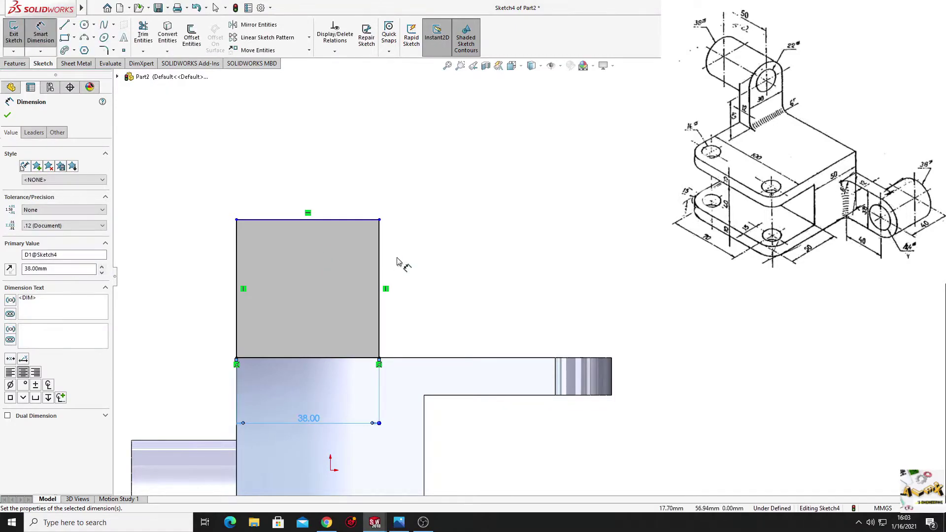
left_click(380, 274)
left_click(441, 295)
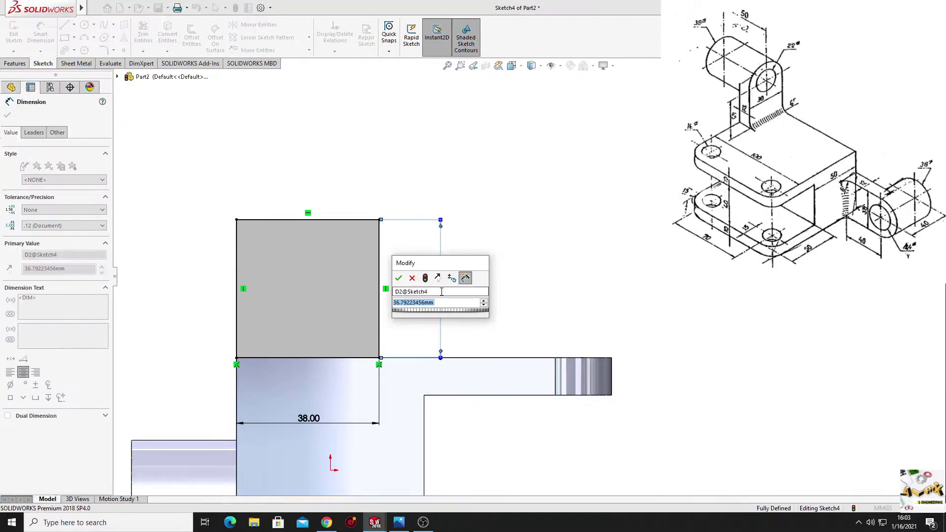
type("40")
key("Return")
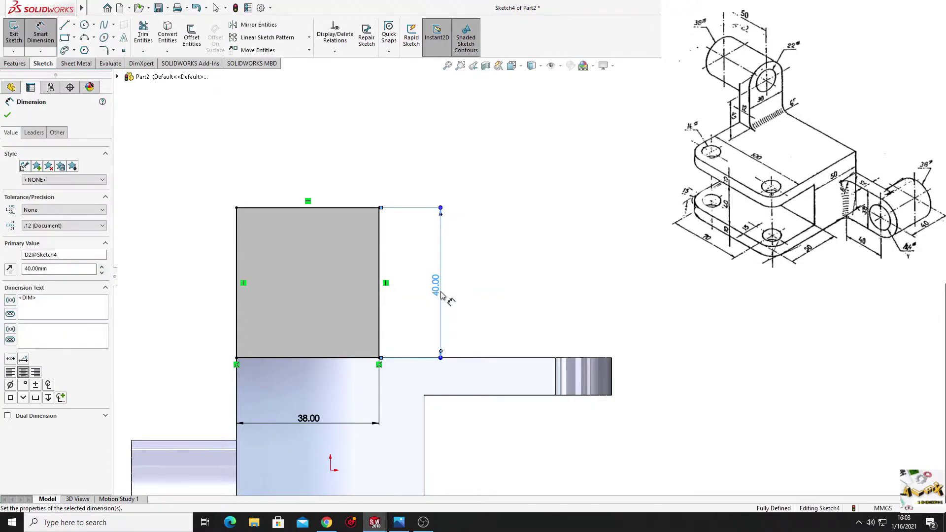
right_click(540, 228)
left_click(561, 256)
Draw a 19 mm radius circle centred on the rectangle's top-edge midpoint.
scroll(564, 246, "up", 1)
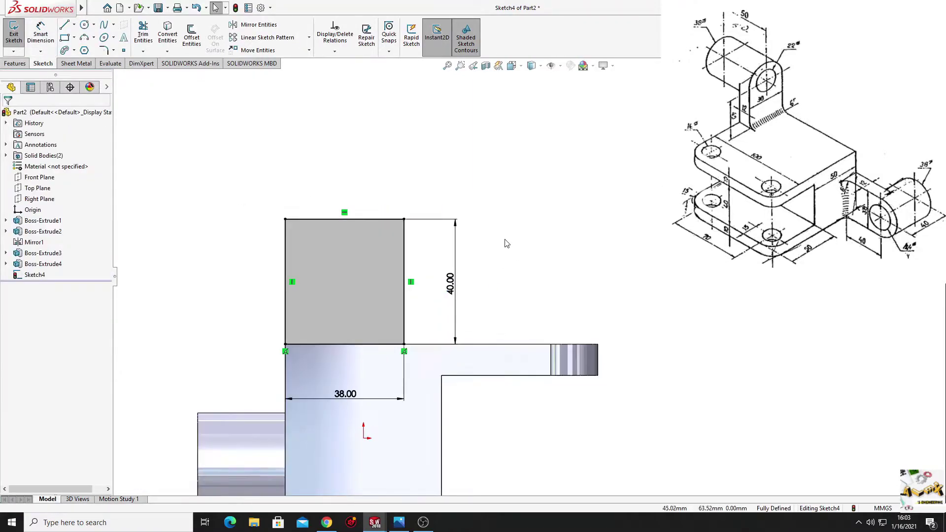
left_click(84, 24)
left_click(345, 219)
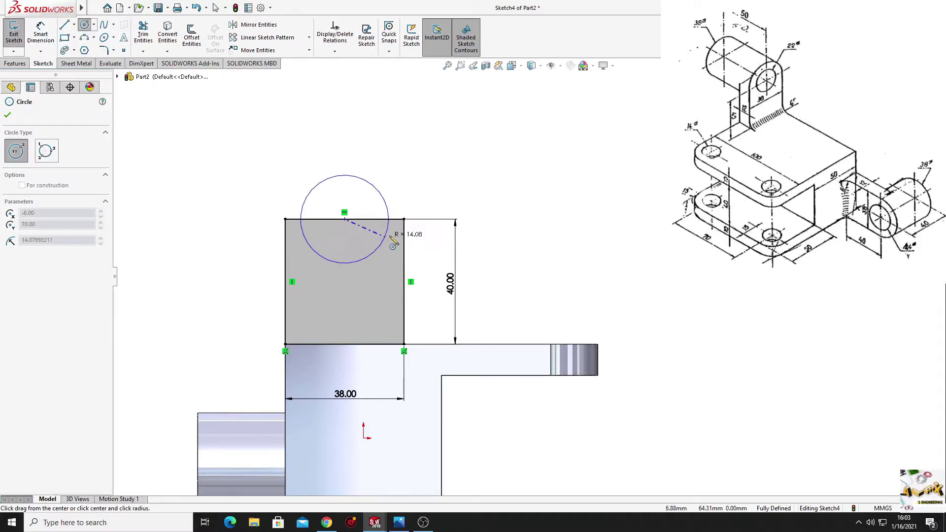
left_click(405, 220)
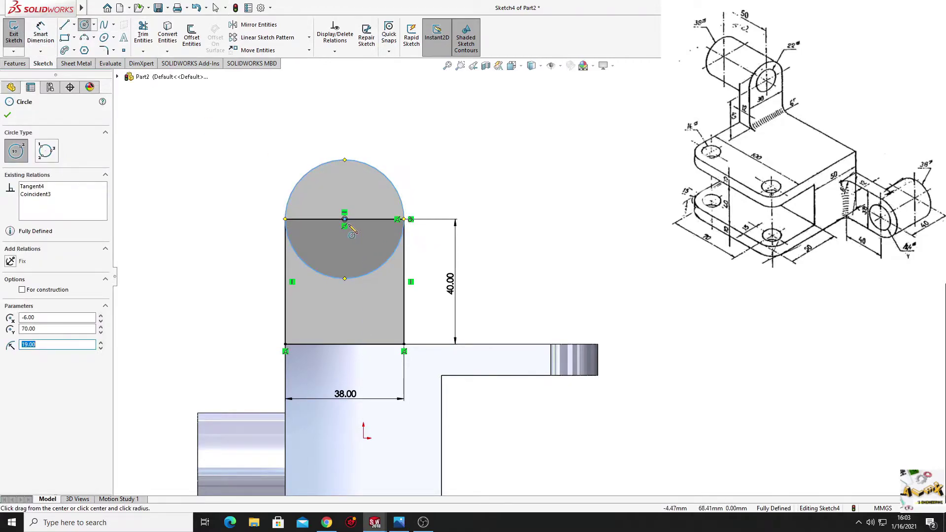
right_click(434, 203)
Make the rectangle's top-left endpoint coincident with the large circle.
left_click(488, 152)
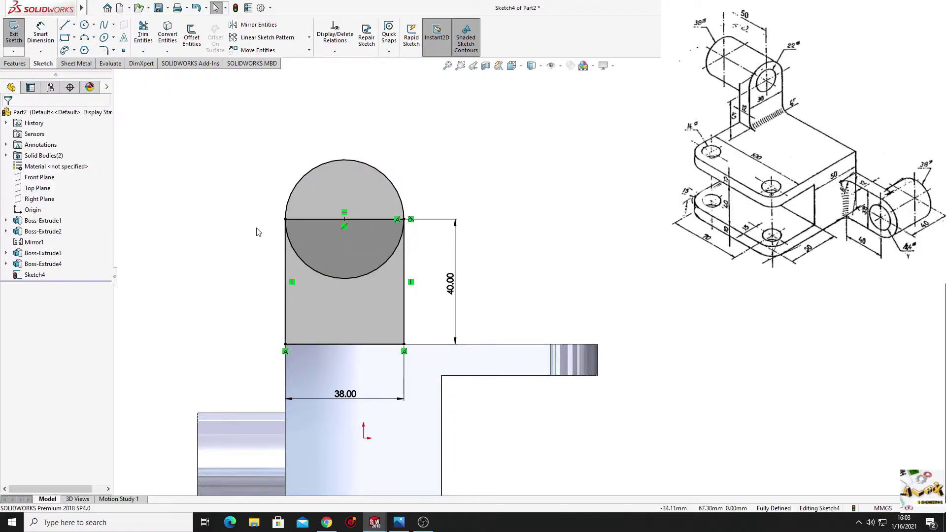
left_click(290, 240)
key("Escape")
left_click(291, 247)
left_click(285, 219, "ctrl")
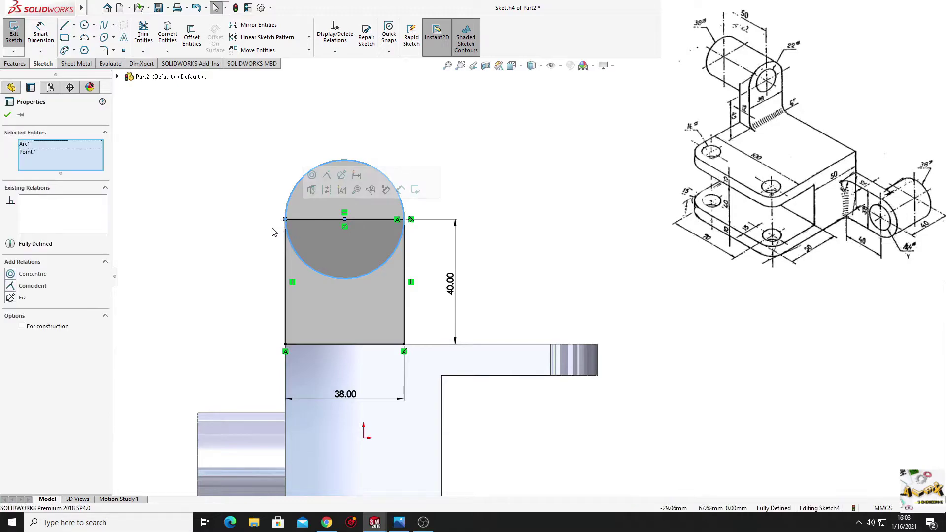
left_click(326, 176)
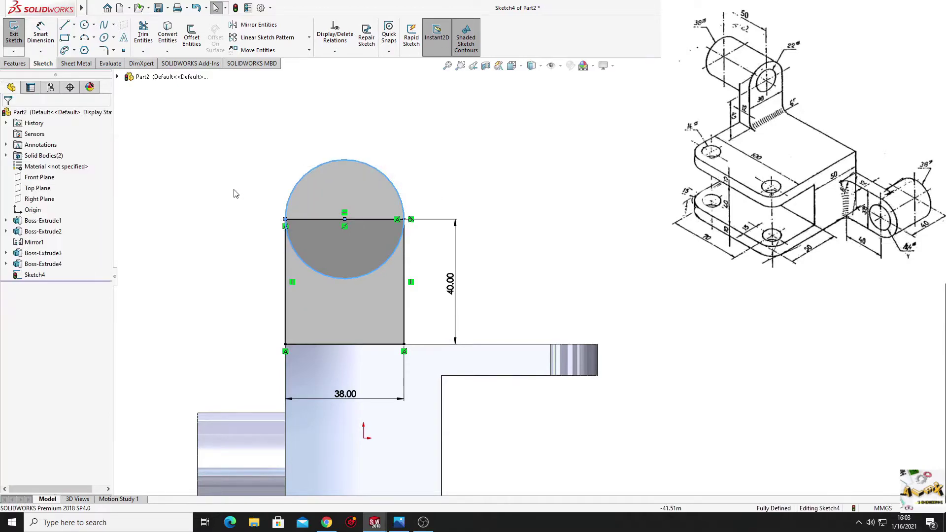
Trim the top line inside the circle and make its endpoints and centre horizontal.
left_click(150, 41)
left_click_drag(319, 232, 303, 176)
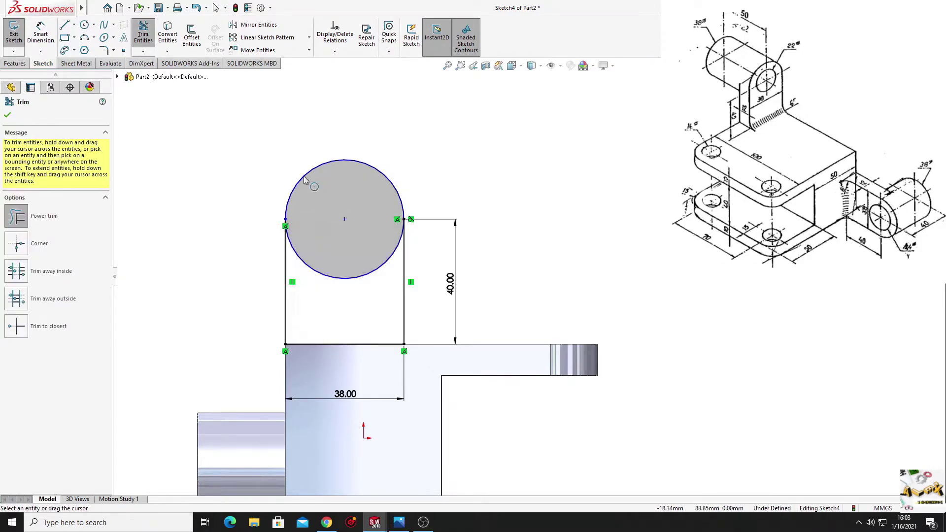
left_click(9, 114)
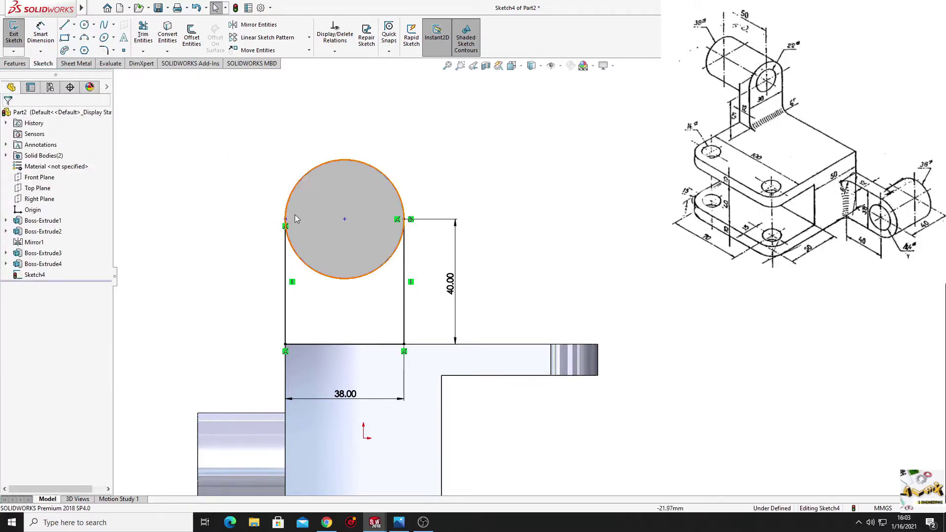
left_click(286, 219)
left_click(404, 219, "ctrl")
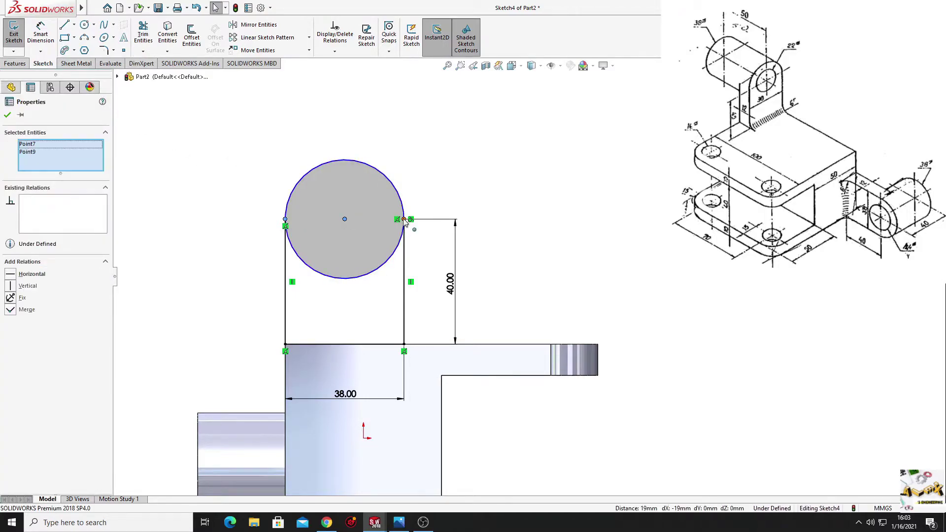
left_click(345, 219, "ctrl")
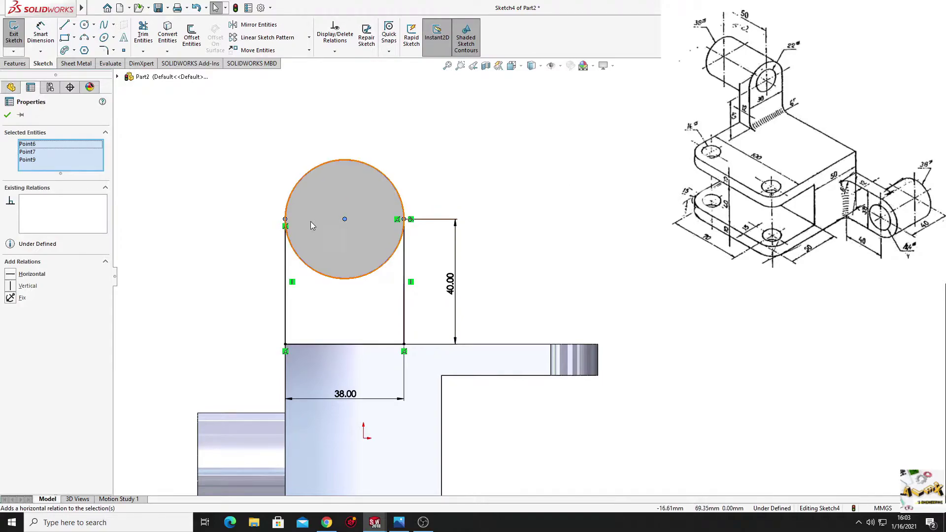
left_click(28, 274)
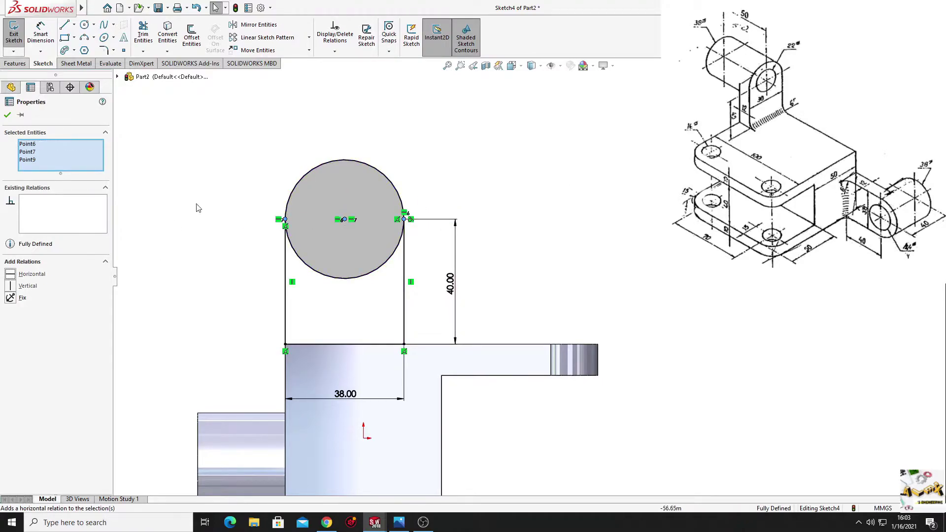
left_click(221, 178)
Add a concentric inner circle dimensioned to 22 mm diameter.
left_click(84, 25)
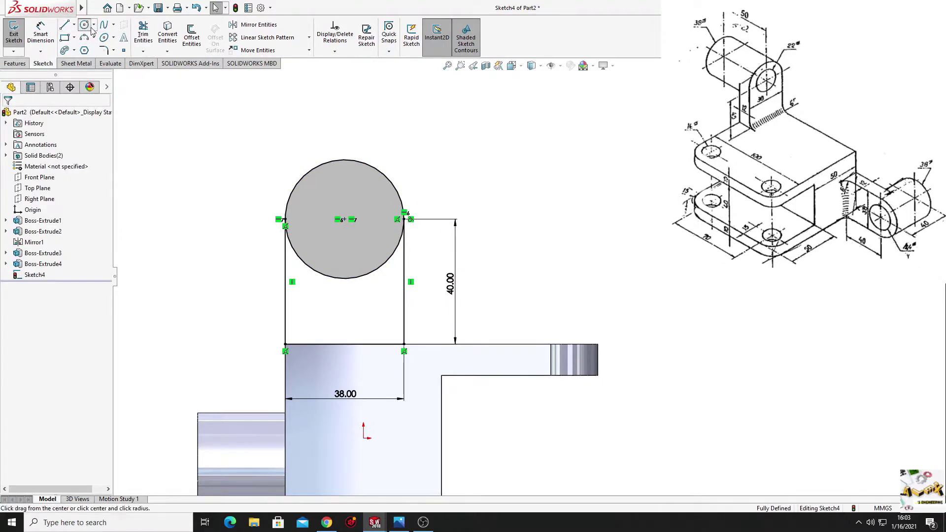
left_click(344, 219)
right_click(417, 165)
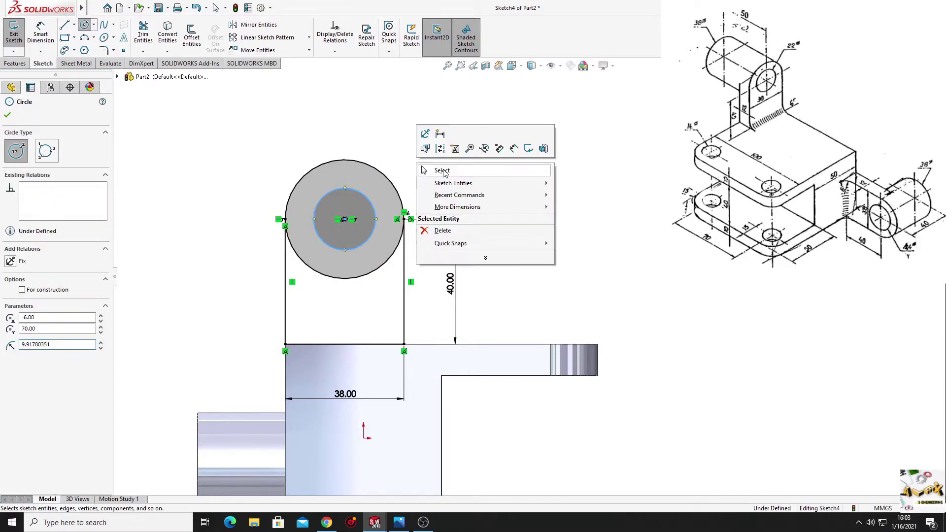
left_click(444, 171)
left_click(41, 34)
left_click(321, 231)
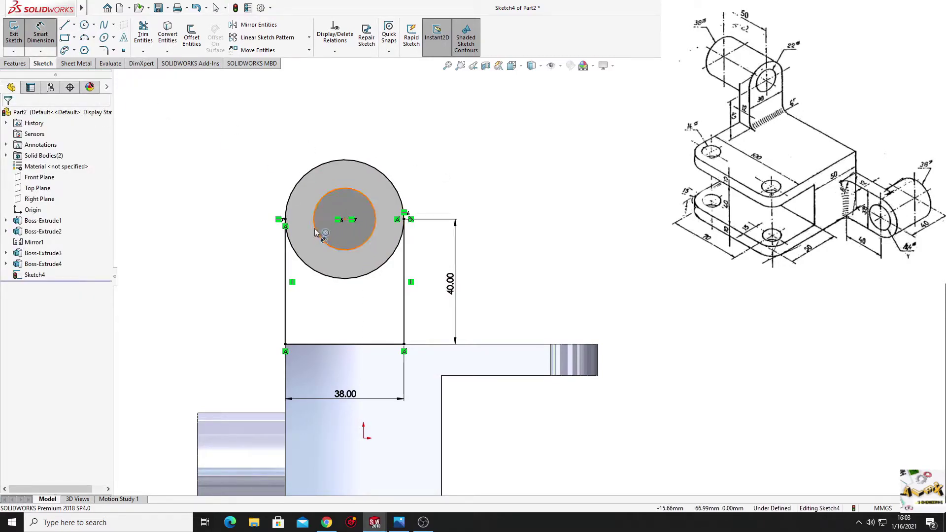
left_click(270, 142)
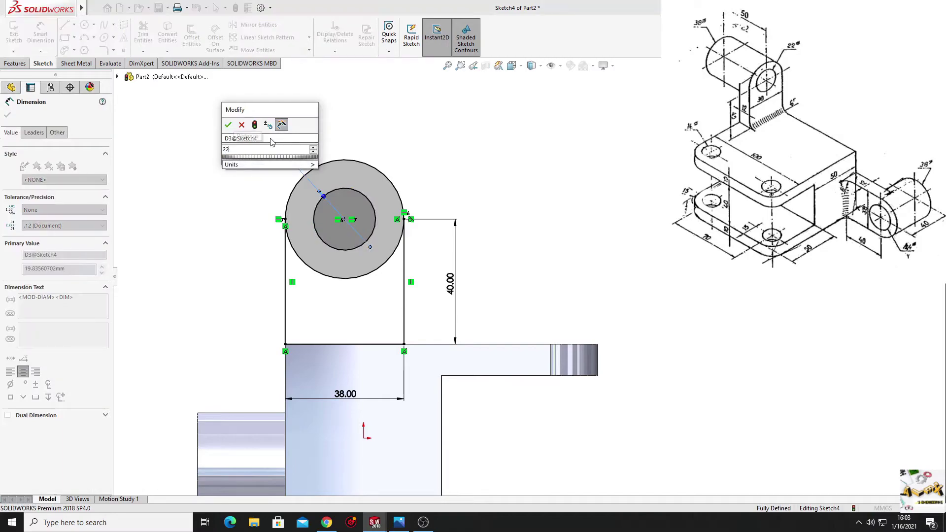
type("22")
key("Return")
right_click(213, 182)
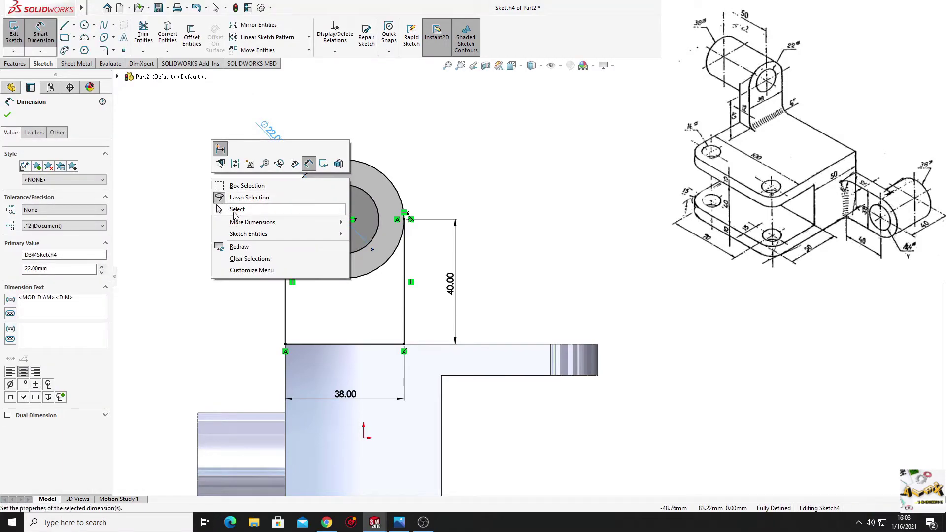
left_click(219, 209)
Extrude Sketch4's ring and rectangle regions 12 mm as a blind boss.
left_click(14, 63)
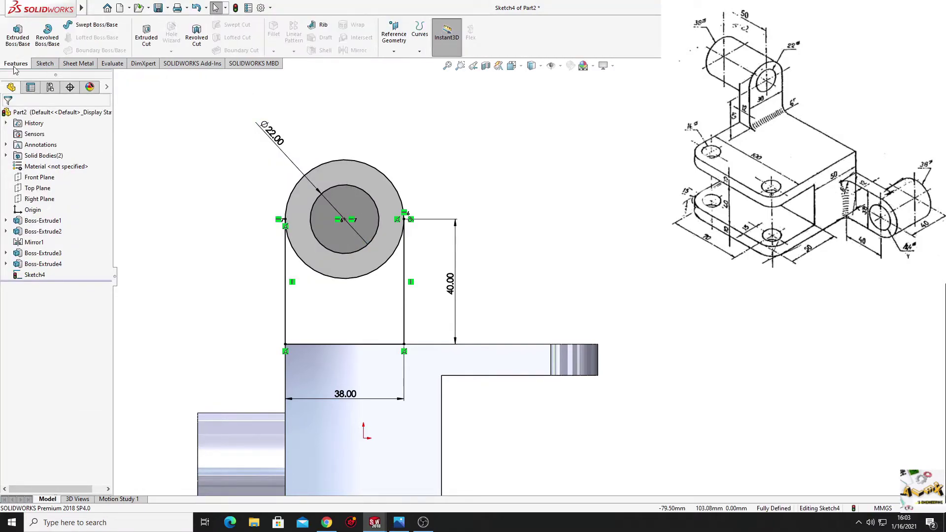
left_click(18, 34)
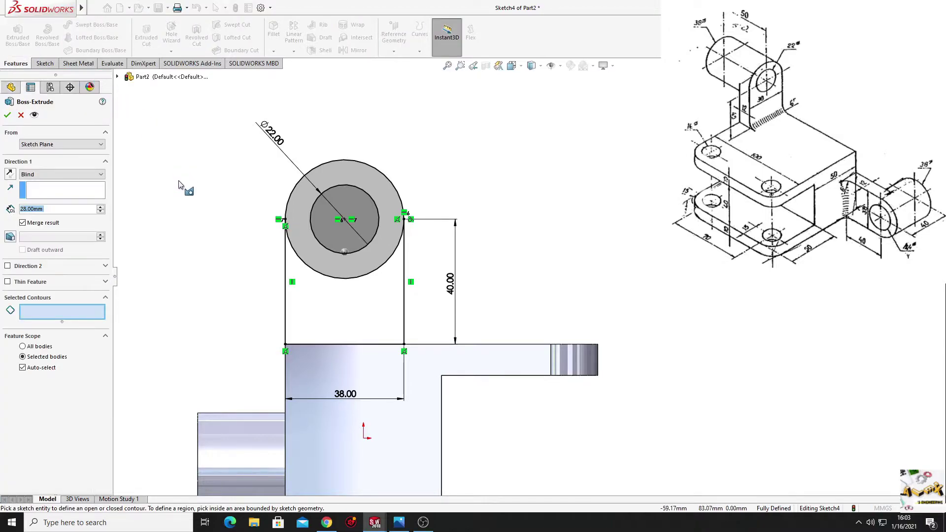
left_click(297, 233)
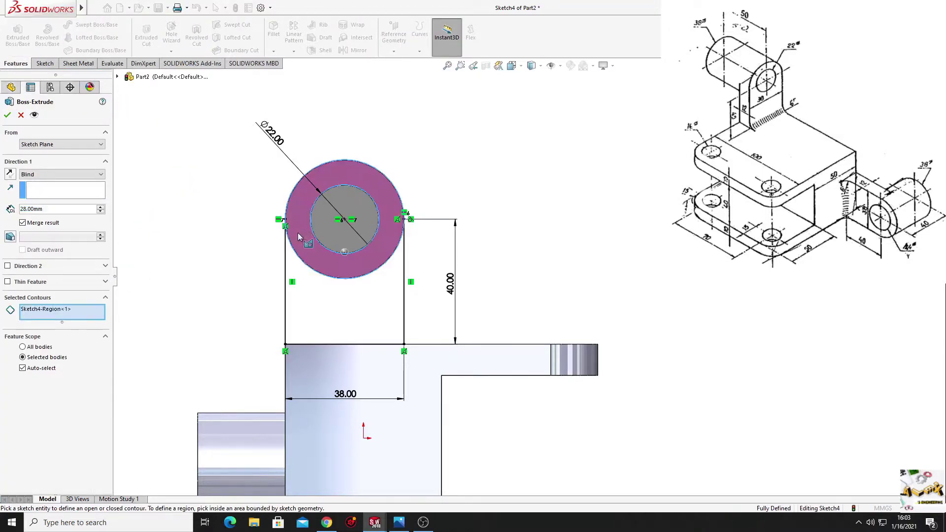
left_click(305, 296)
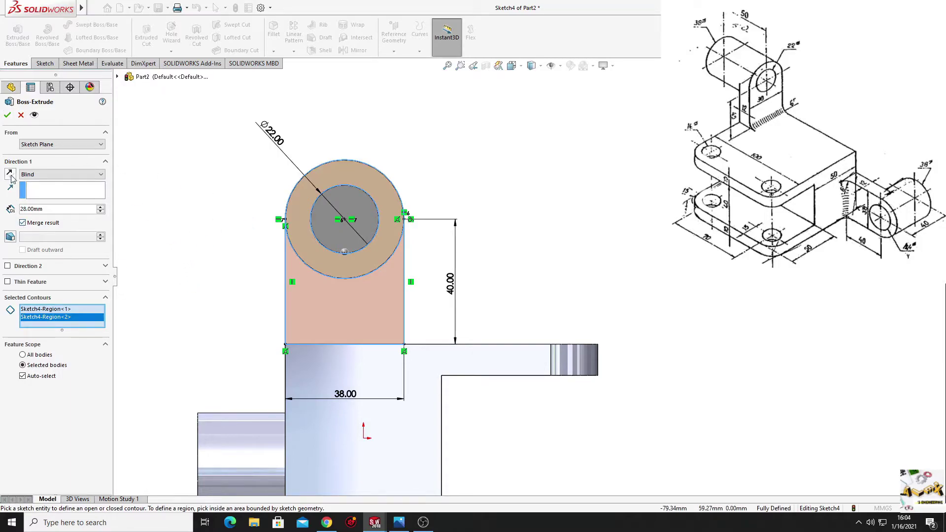
mouse_move(196, 211)
middle_mouse_down()
mouse_move(252, 250)
mouse_move(188, 268)
middle_mouse_up()
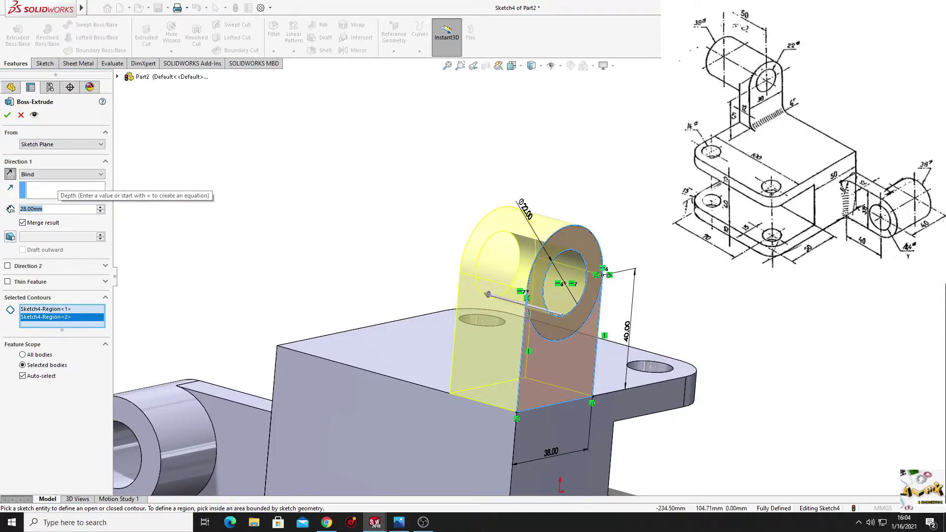
type("12")
key("Return")
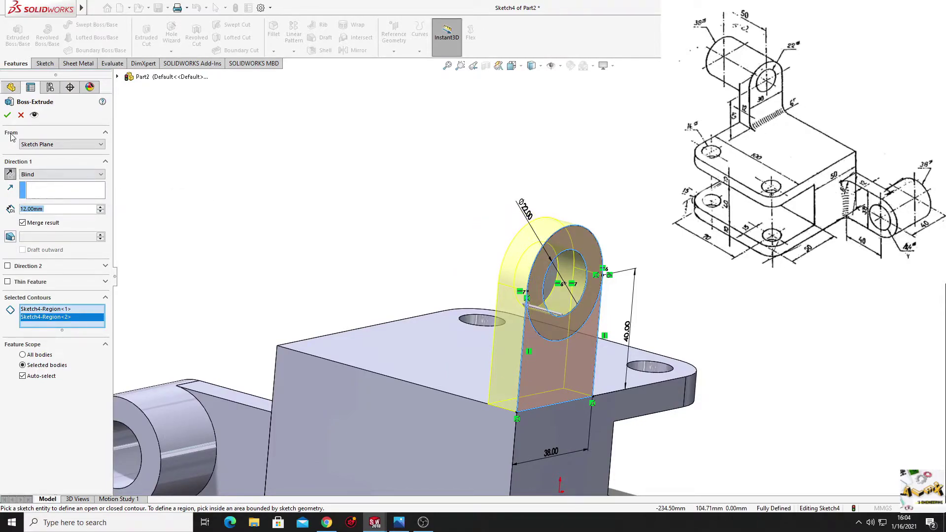
left_click(8, 115)
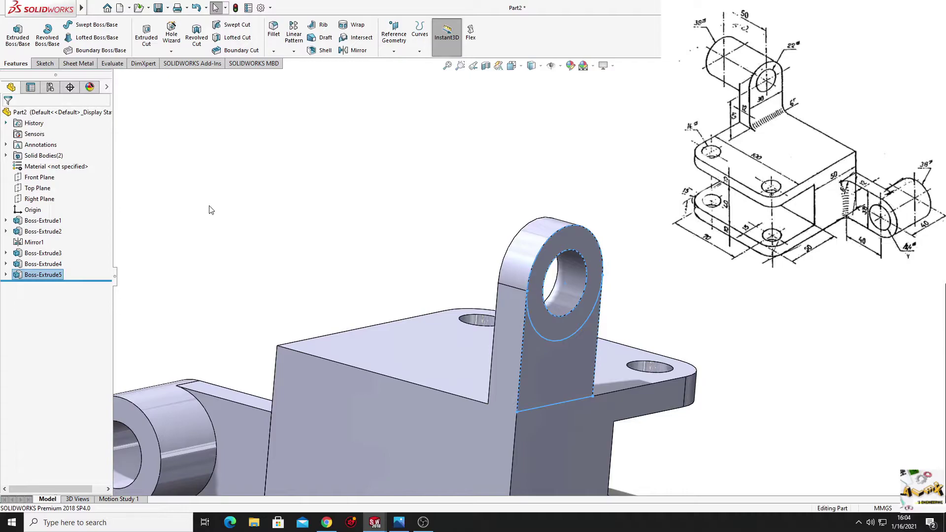
left_click(211, 210)
Extrude Sketch4's ring region 38 mm to form the hollow hub on the upright lug.
scroll(239, 228, "up", 2)
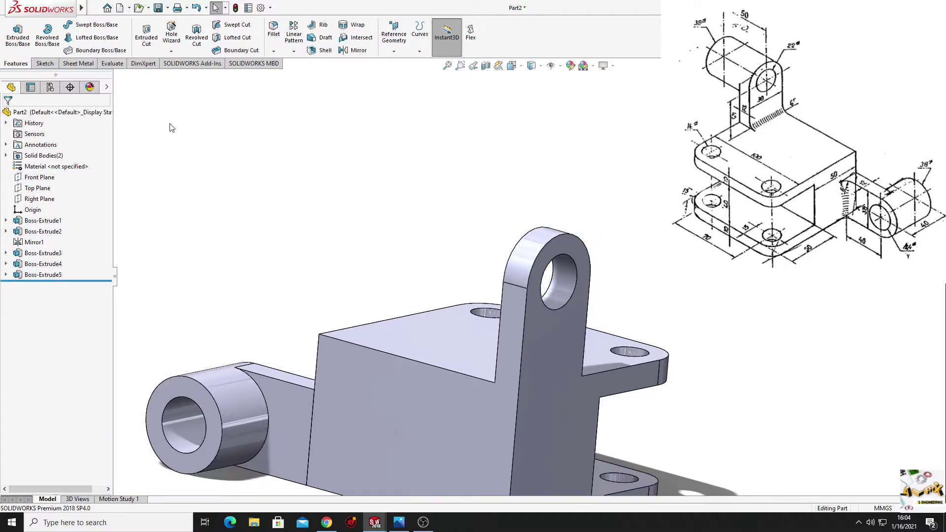
left_click(17, 39)
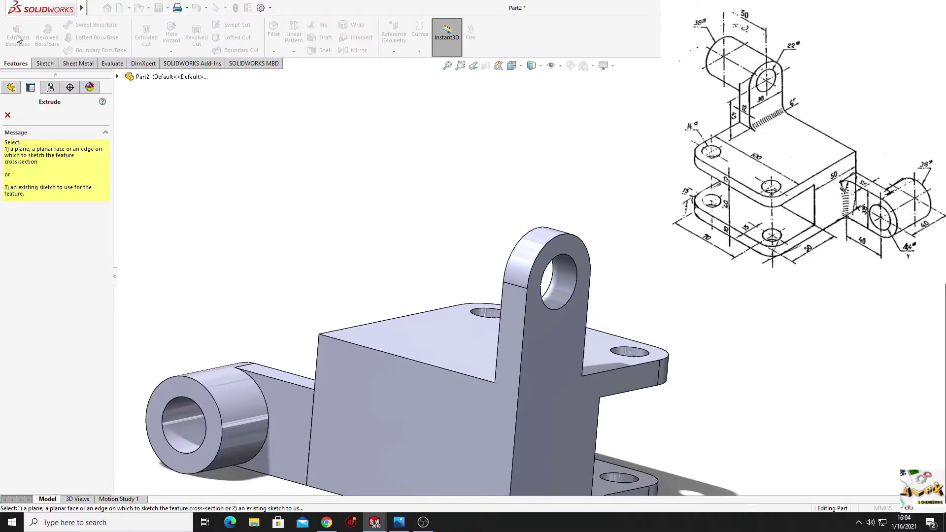
left_click(117, 77)
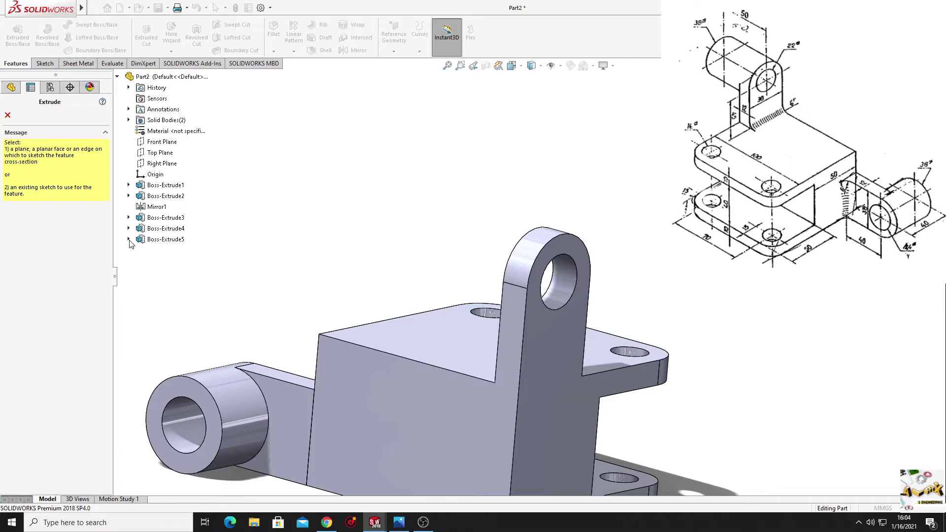
left_click(129, 239)
left_click(163, 251)
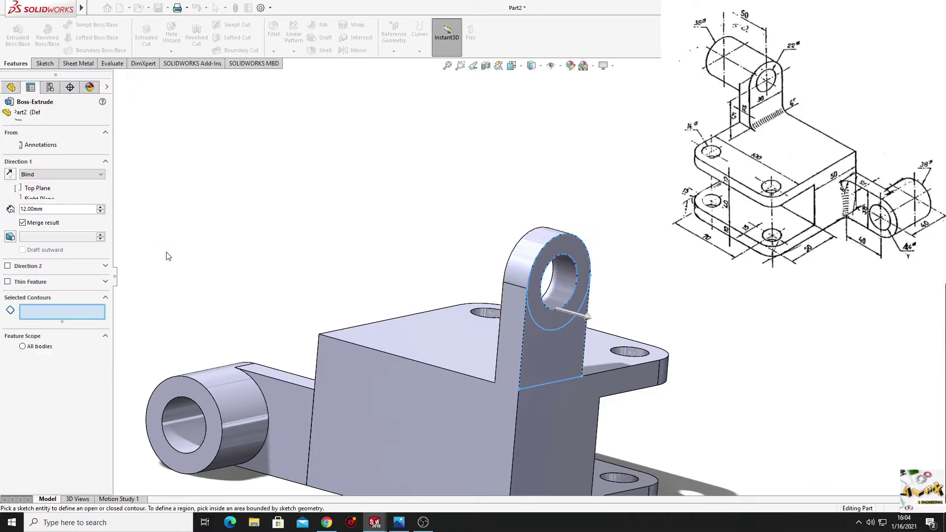
left_click(545, 314)
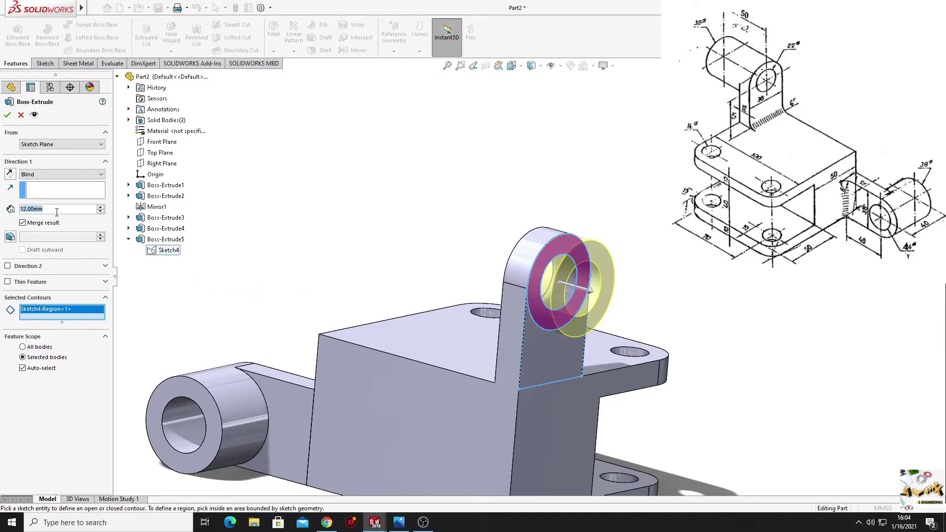
type("3")
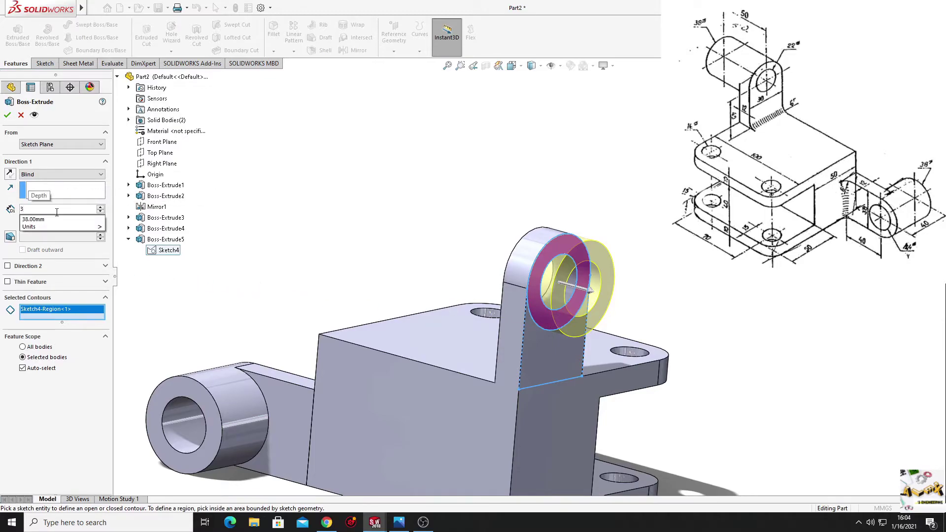
left_click(57, 218)
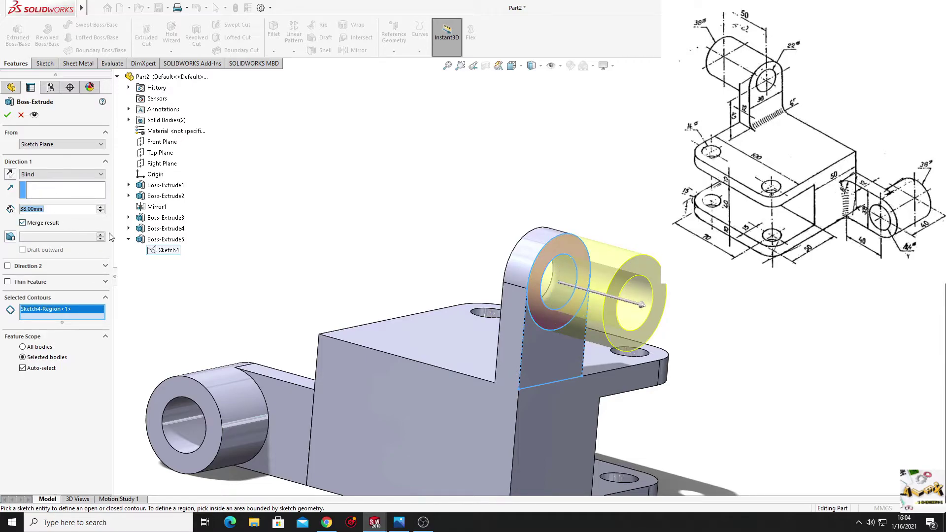
left_click(7, 117)
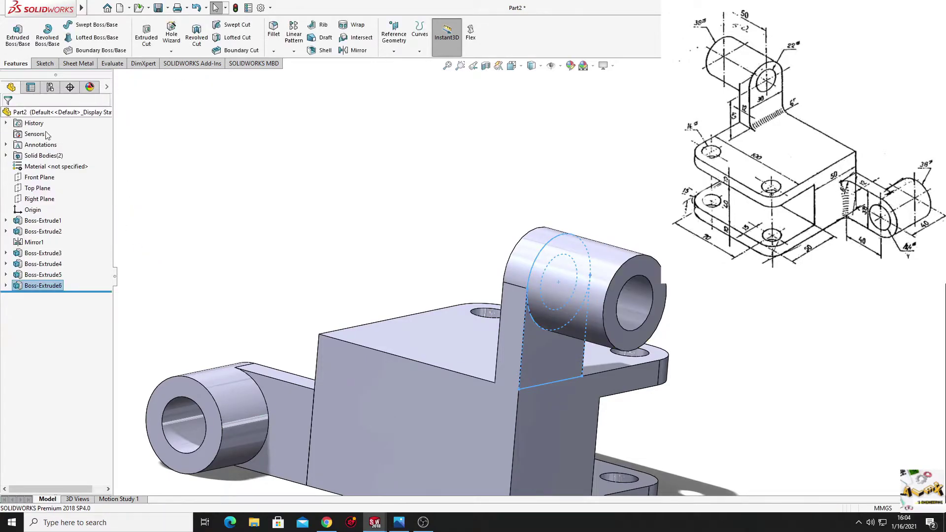
left_click(208, 184)
key("f")
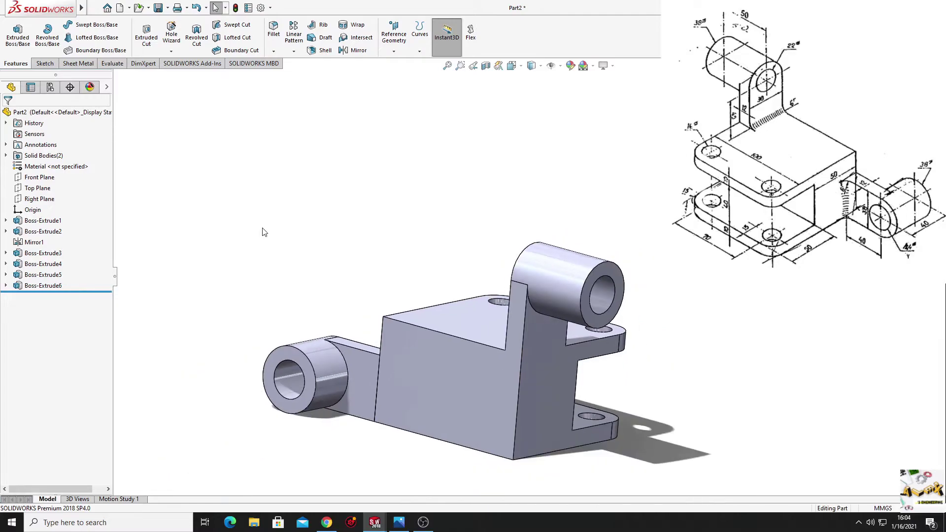
mouse_move(262, 230)
middle_mouse_down()
mouse_move(472, 335)
mouse_move(363, 332)
middle_mouse_up()
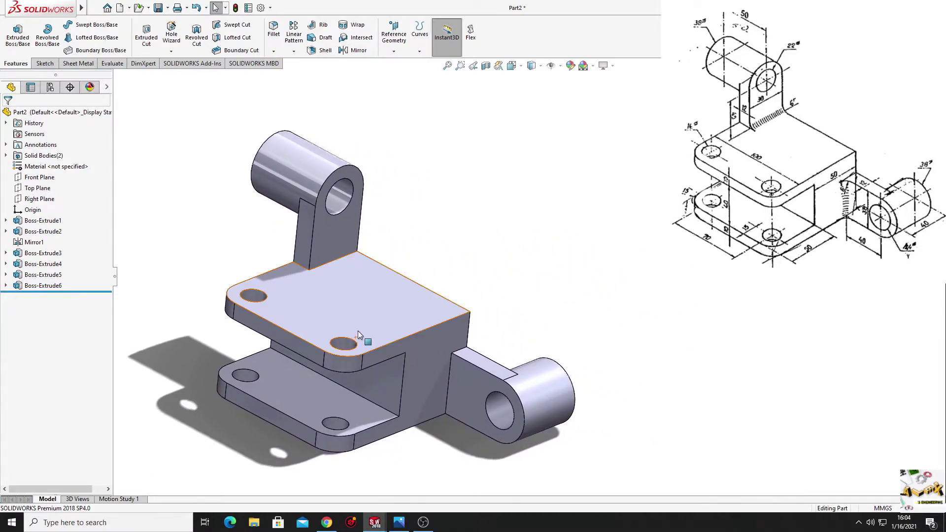
left_click(274, 32)
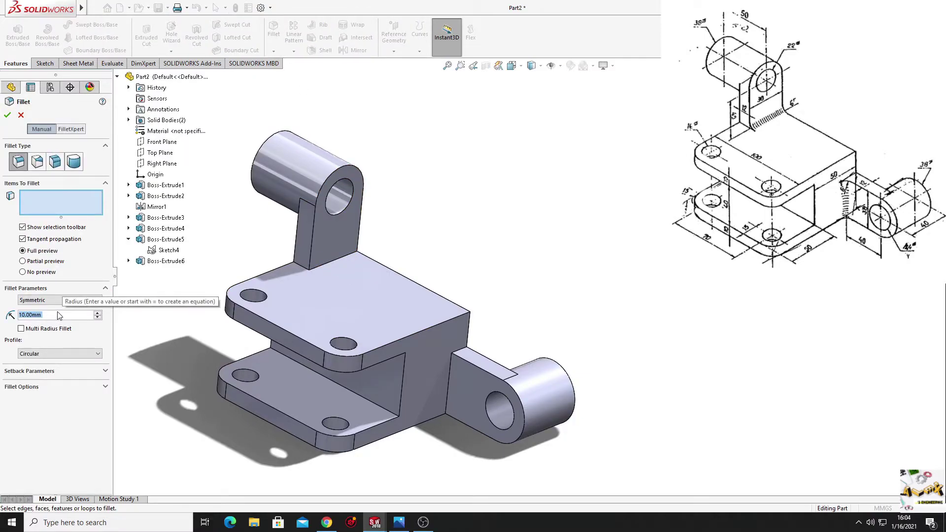
type("6")
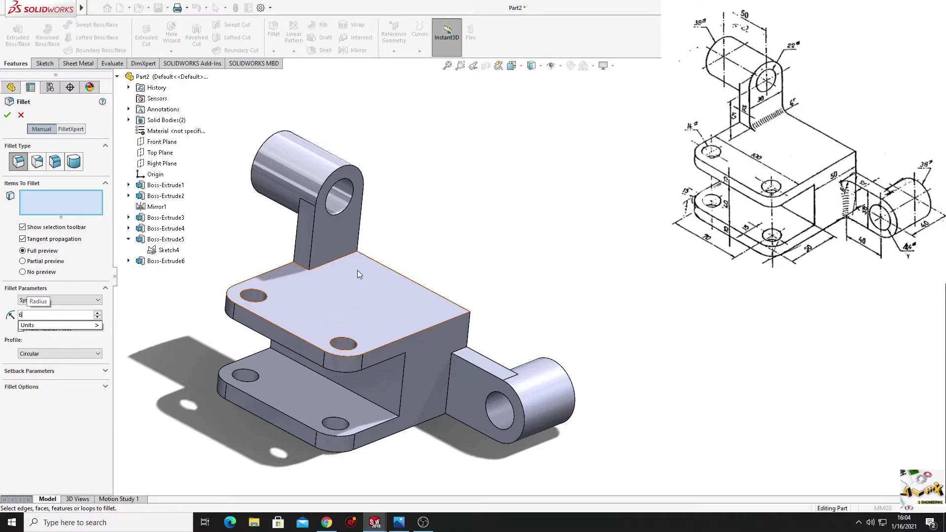
left_click(336, 259)
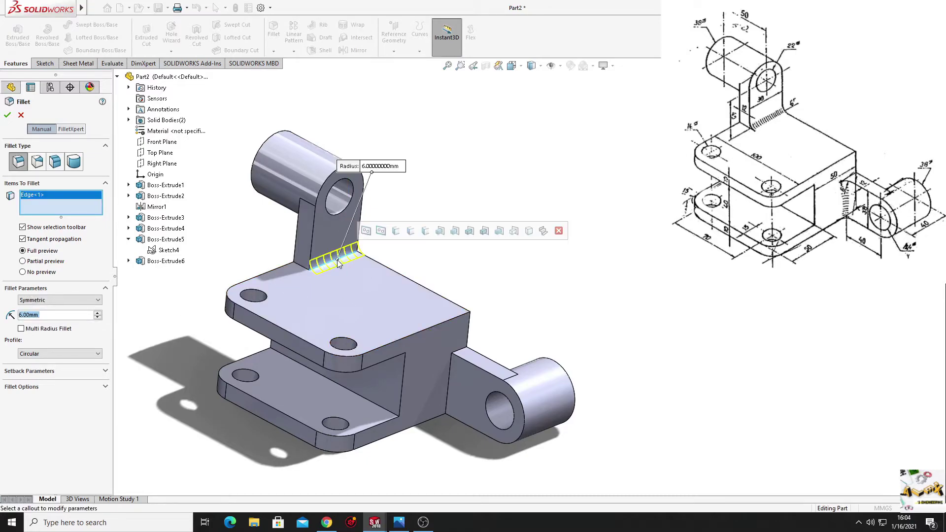
left_click(450, 388)
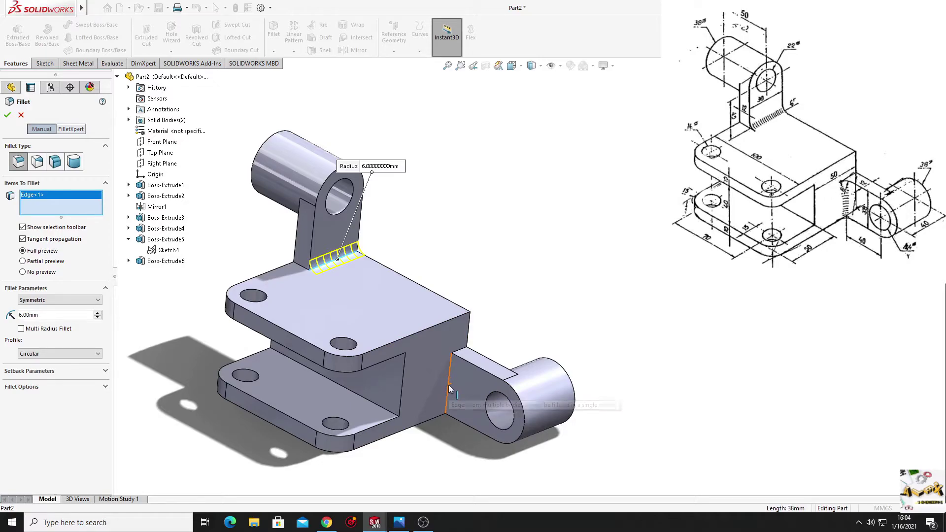
left_click(450, 390)
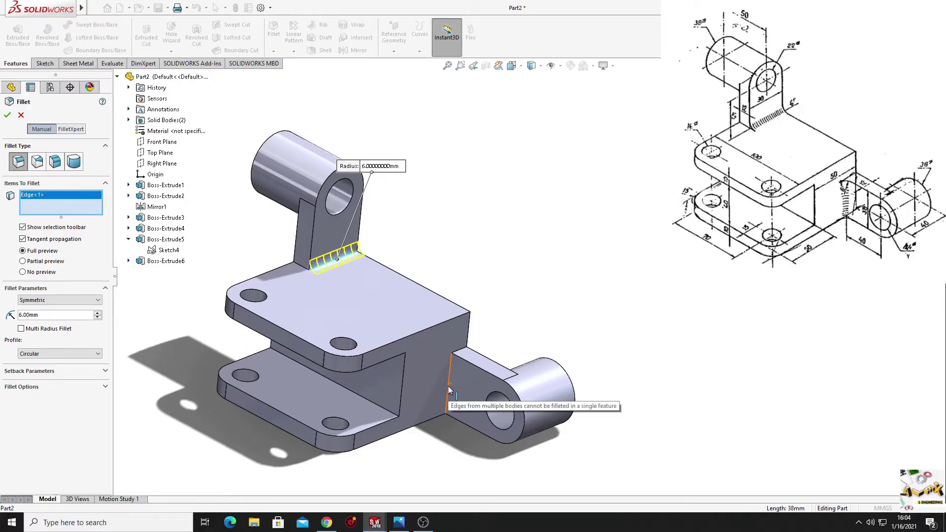
right_click(55, 208)
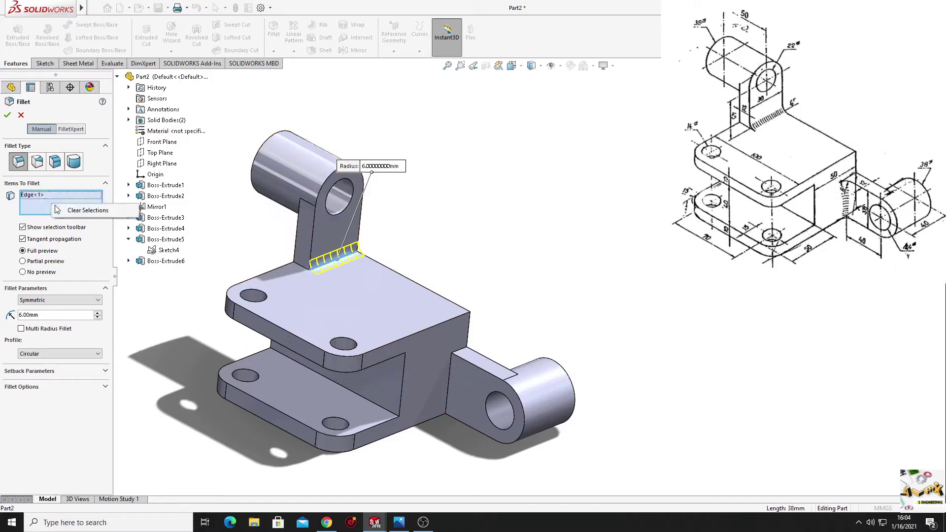
left_click(83, 212)
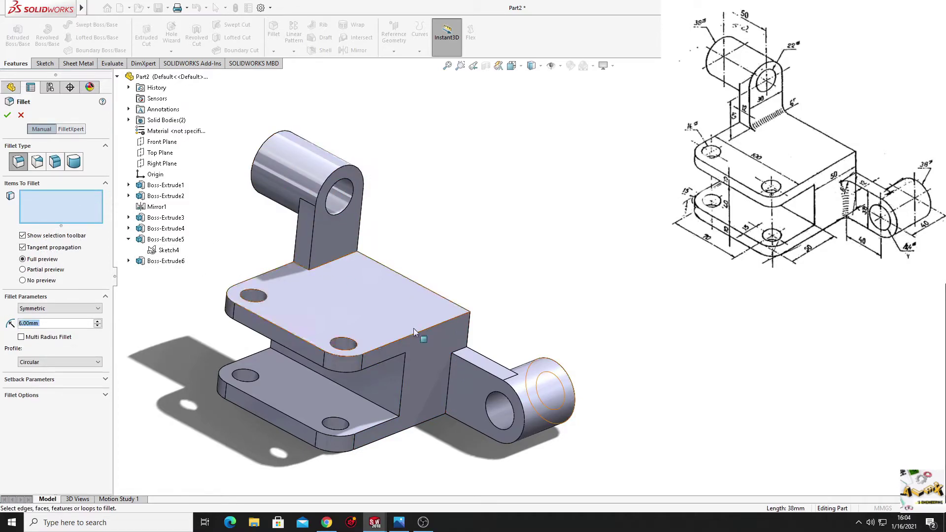
left_click(450, 383)
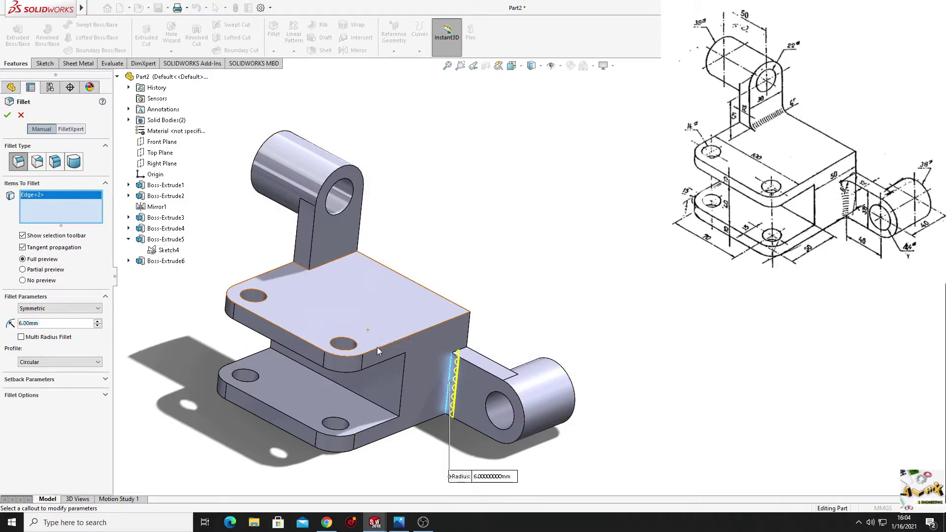
mouse_move(377, 348)
middle_mouse_down()
mouse_move(329, 426)
mouse_move(359, 361)
mouse_move(524, 266)
middle_mouse_up()
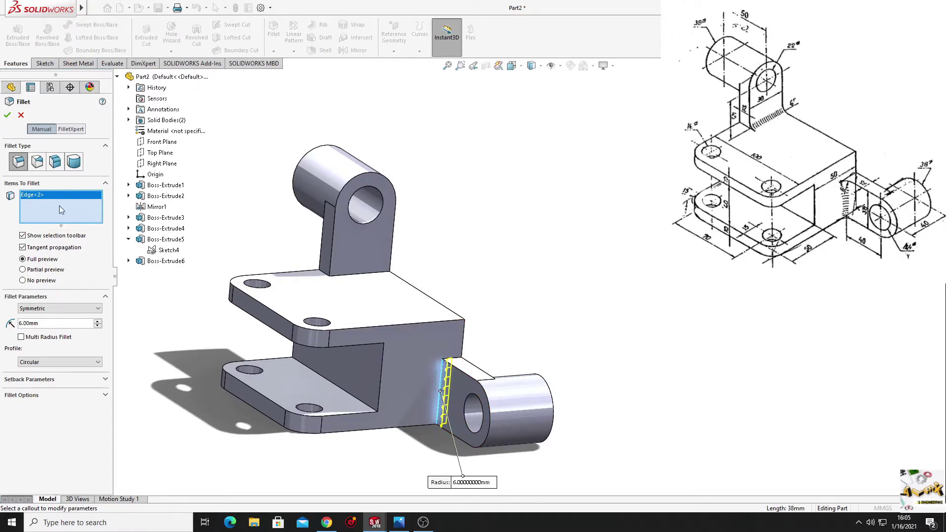
key("Delete")
left_click(21, 116)
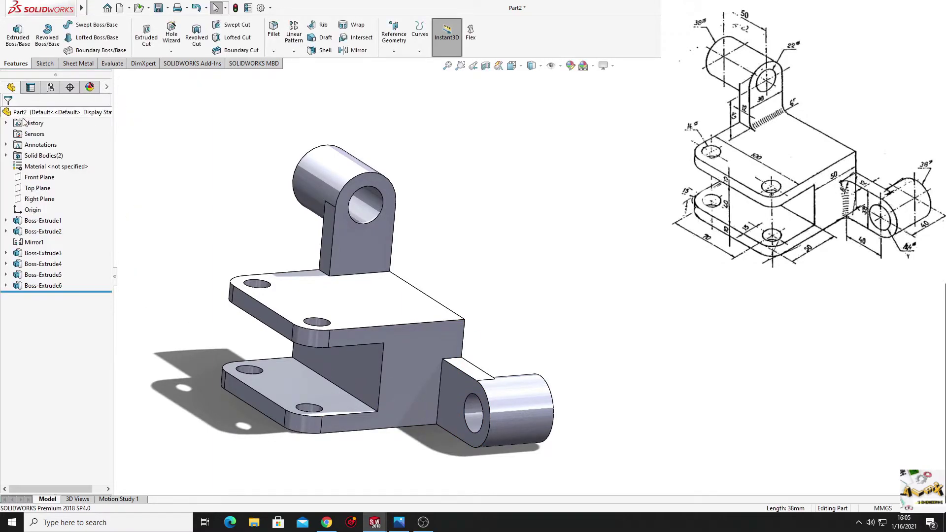
left_click(274, 28)
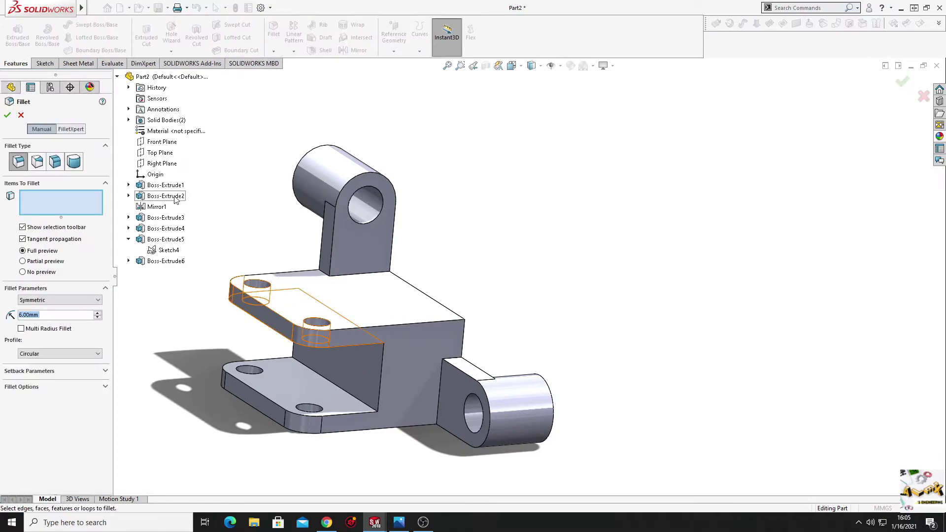
middle_click_drag(316, 293, 321, 324)
scroll(435, 373, "down", 5)
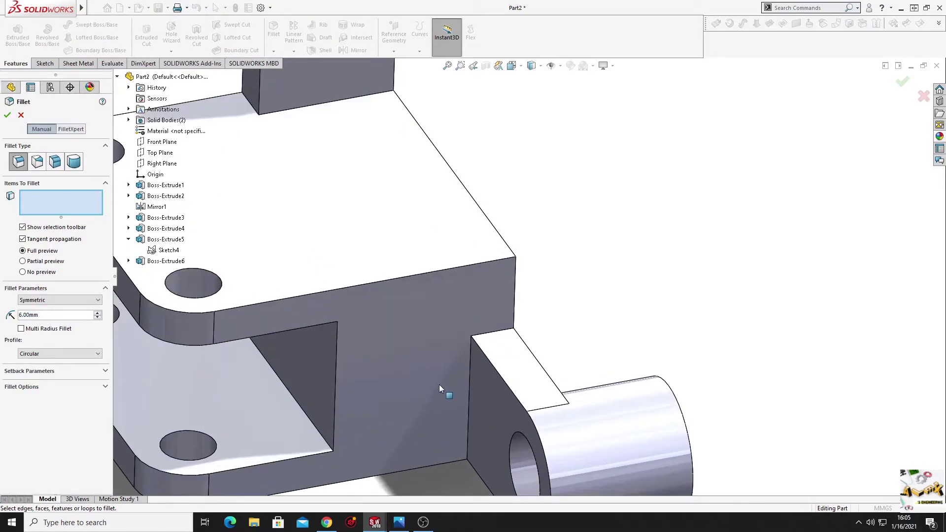
middle_click_drag(440, 385, 442, 349)
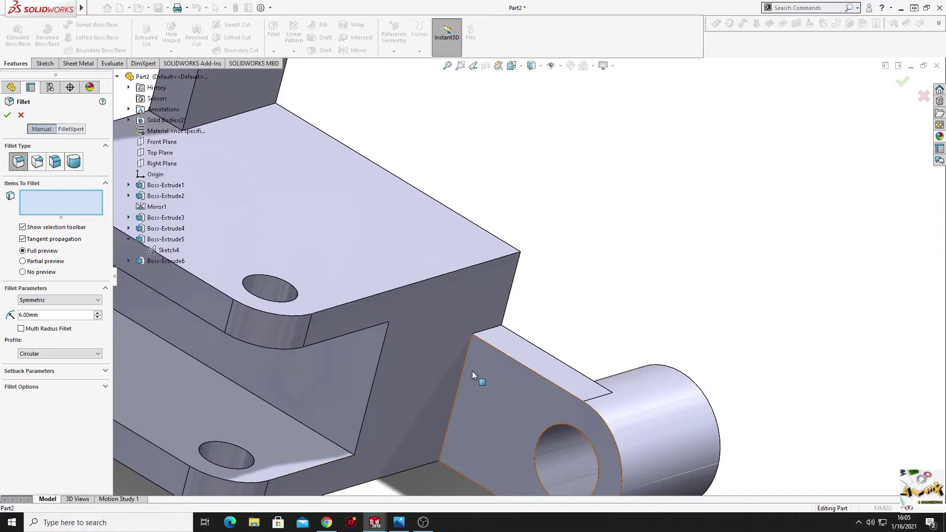
left_click(461, 380)
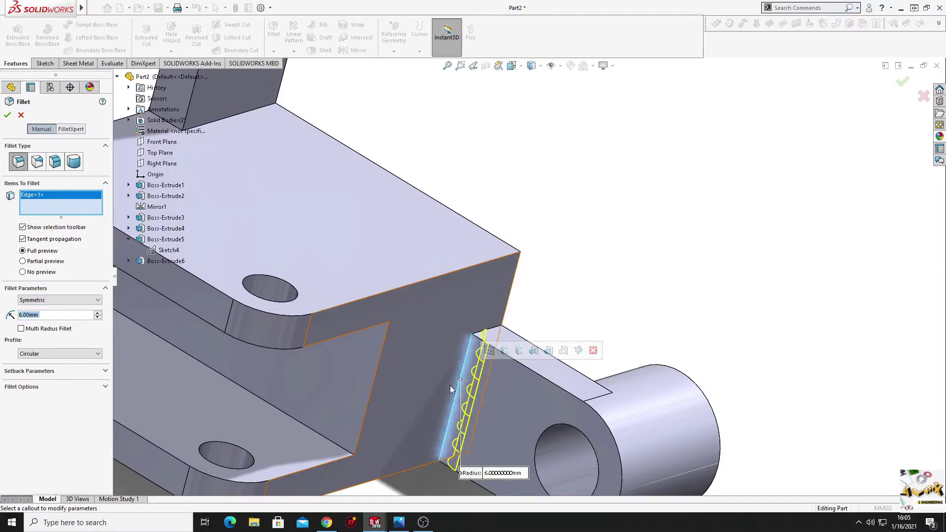
middle_click_drag(461, 379, 467, 386)
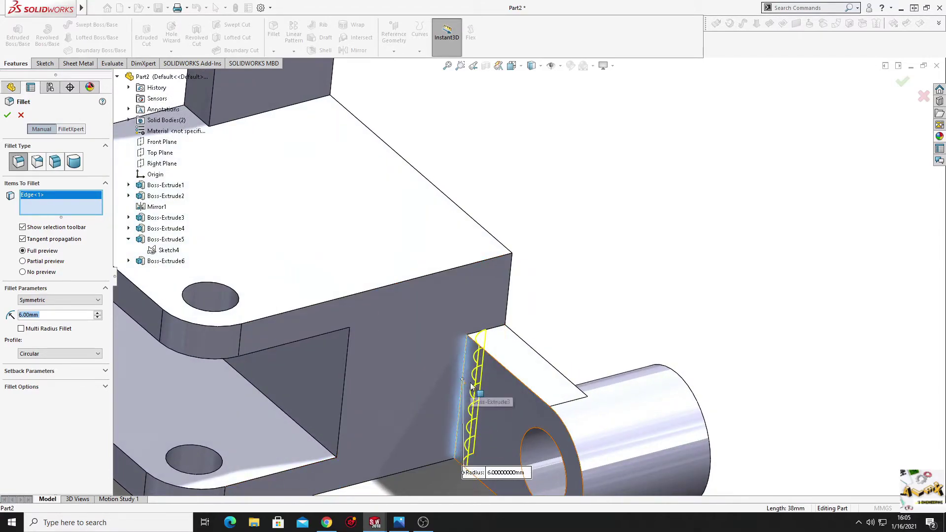
scroll(473, 382, "up", 1)
scroll(478, 376, "up", 1)
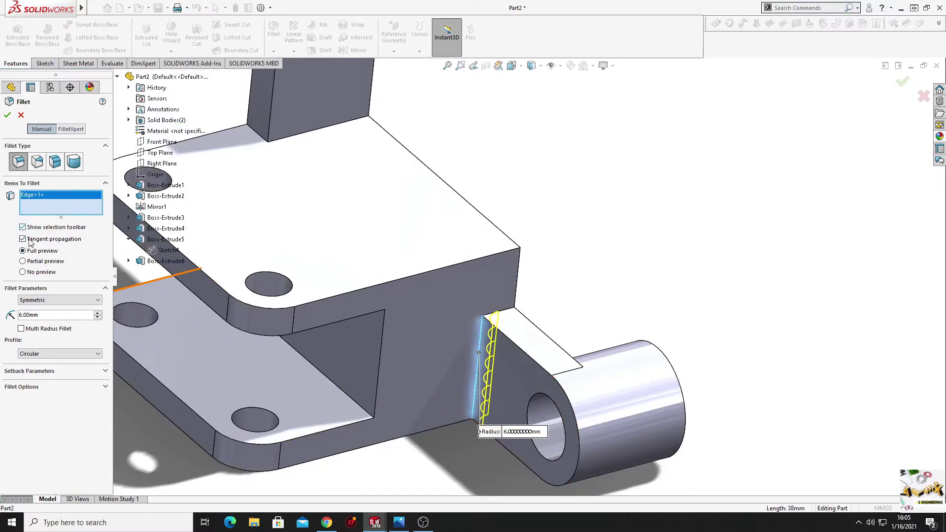
middle_click_drag(470, 461, 532, 404)
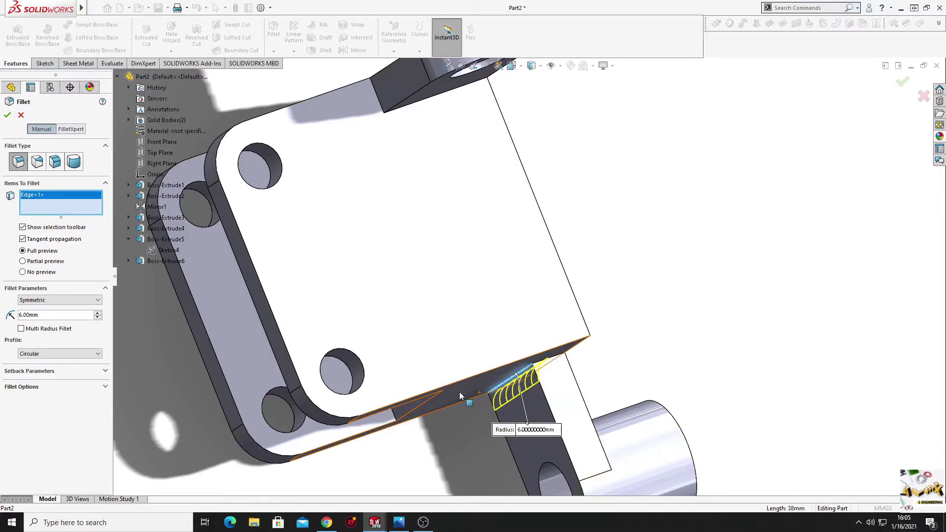
mouse_move(473, 370)
middle_mouse_down()
mouse_move(453, 348)
mouse_move(446, 308)
middle_mouse_up()
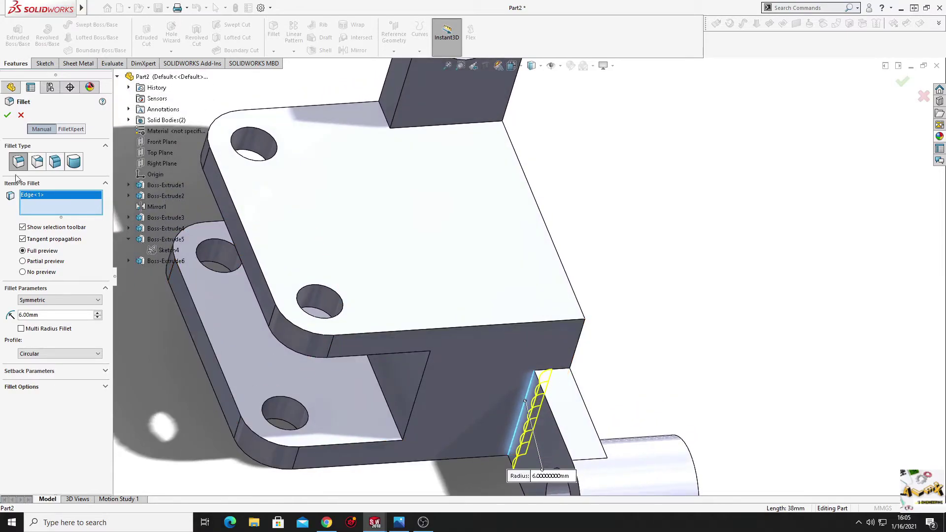
left_click(21, 115)
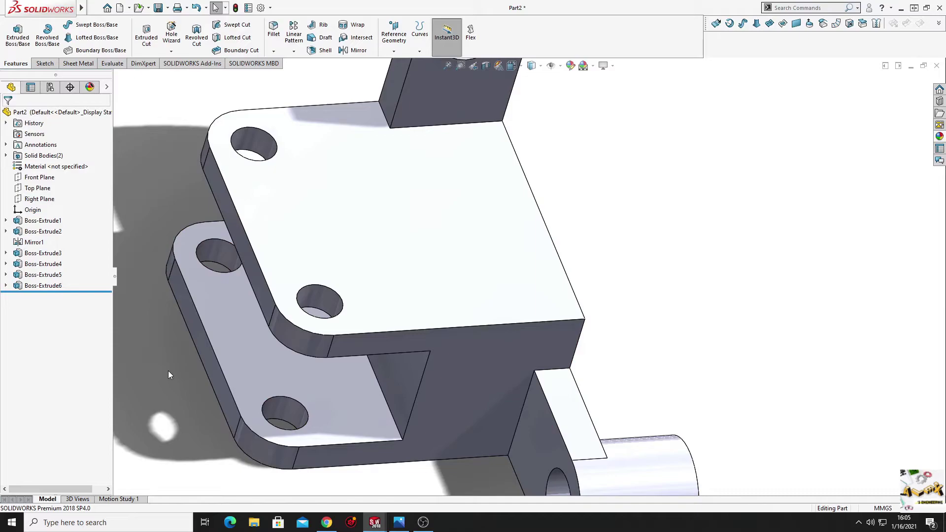
Orbit to a side view and select Sketch3 under Boss-Extrude3 to show its dimensions.
key("ctrl+7")
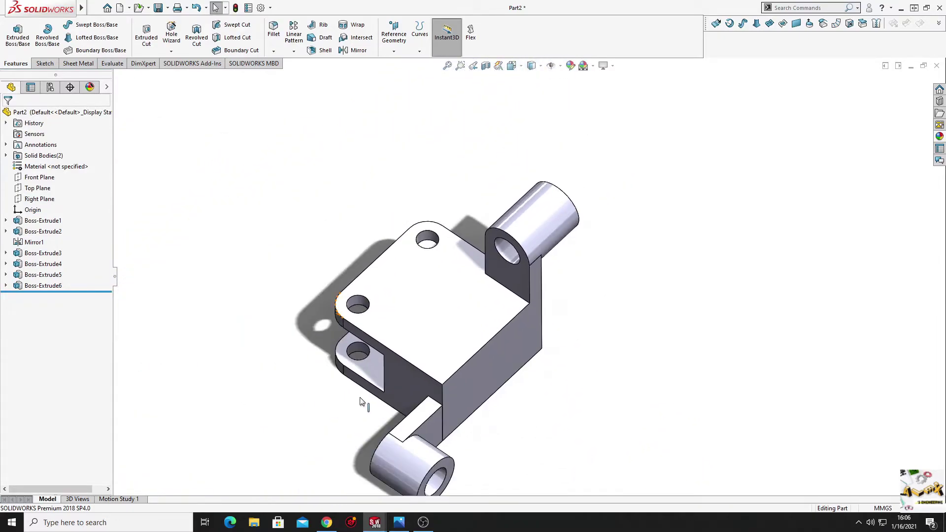
mouse_move(360, 402)
middle_mouse_down()
mouse_move(299, 299)
mouse_move(283, 300)
mouse_move(455, 355)
mouse_move(315, 288)
middle_mouse_up()
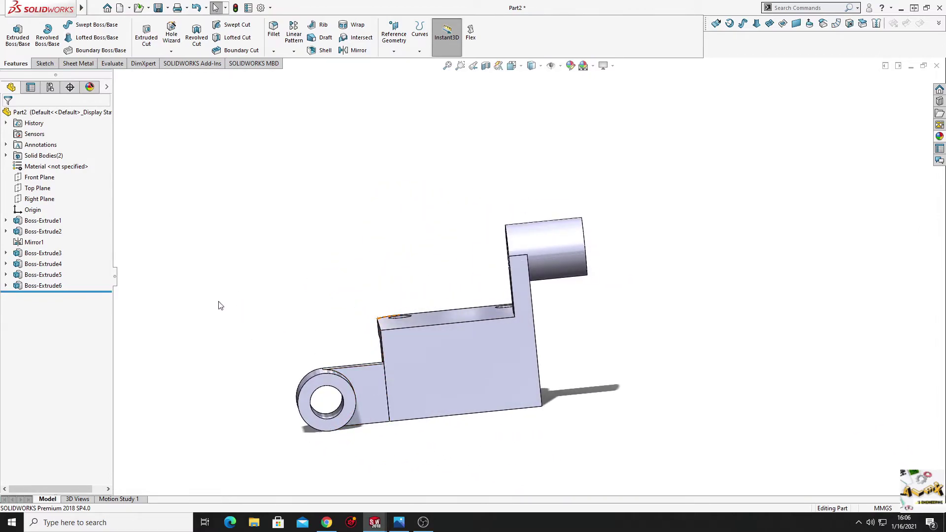
left_click(40, 254)
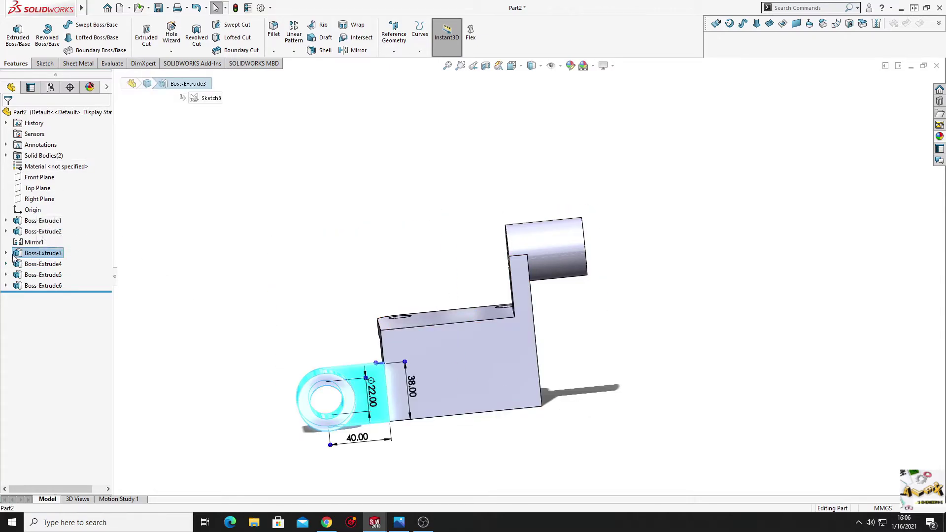
left_click(5, 253)
left_click(46, 264)
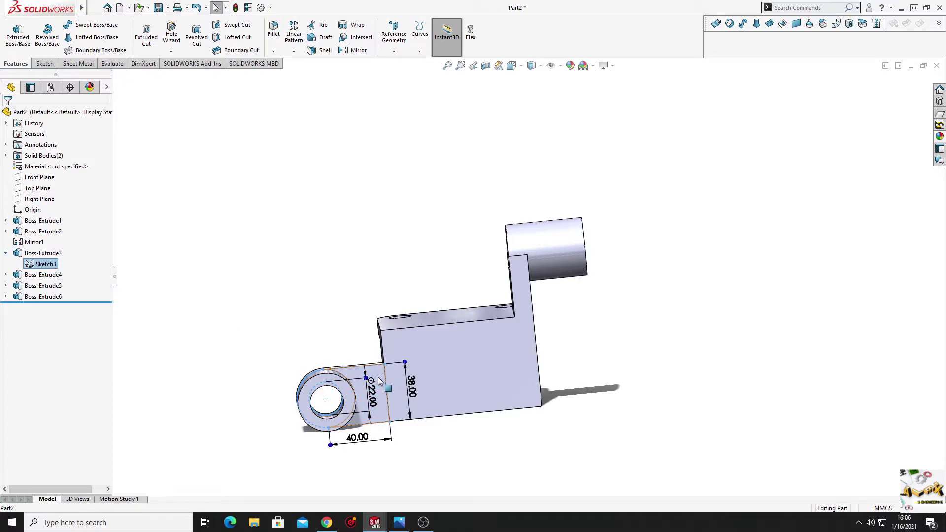
left_click(47, 265)
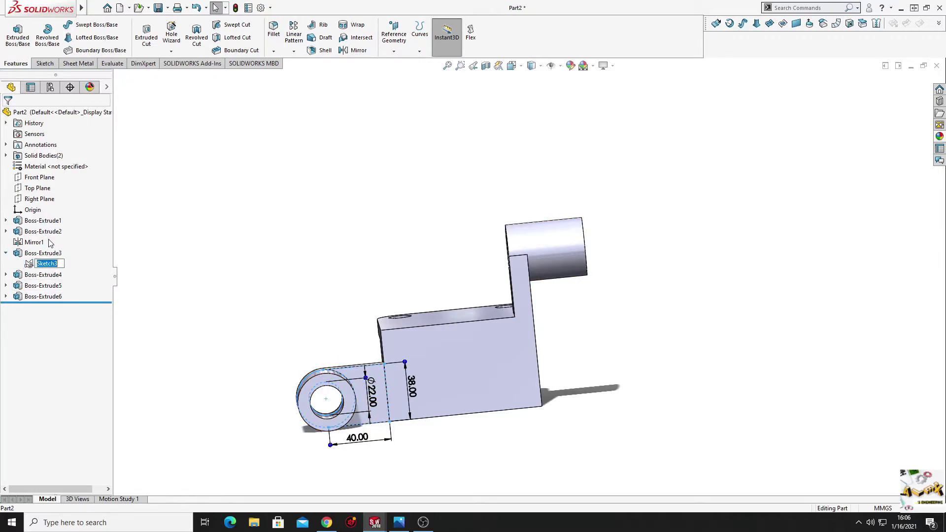
left_click(46, 264)
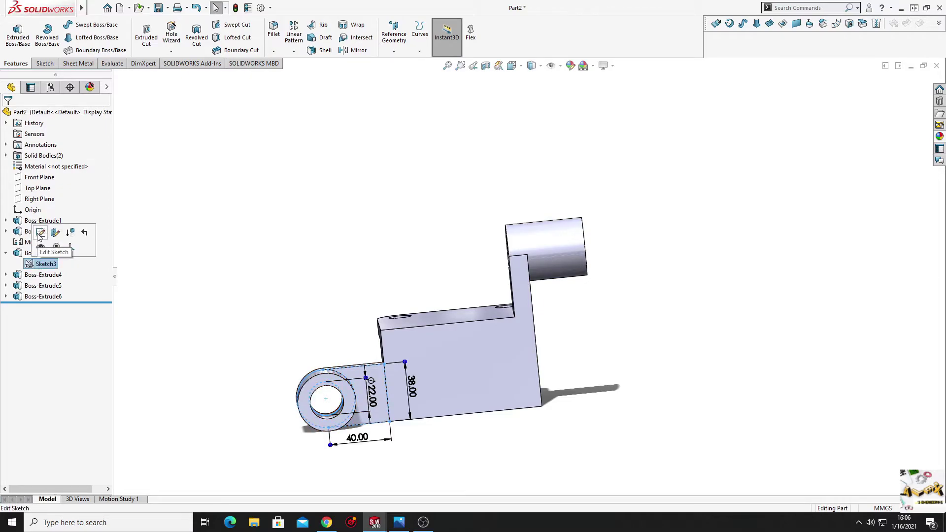
Edit Sketch3 and delete its existing edge line at the block.
left_click(40, 233)
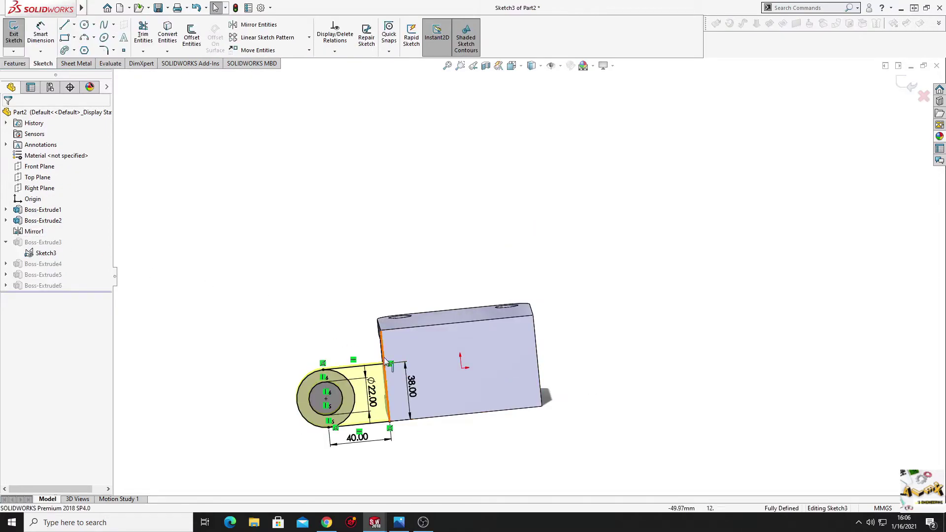
scroll(412, 387, "down", 2)
scroll(414, 374, "down", 3)
scroll(414, 354, "down", 2)
mouse_move(412, 338)
middle_mouse_down()
mouse_move(355, 271)
mouse_move(331, 296)
middle_mouse_up()
scroll(334, 211, "up", 2)
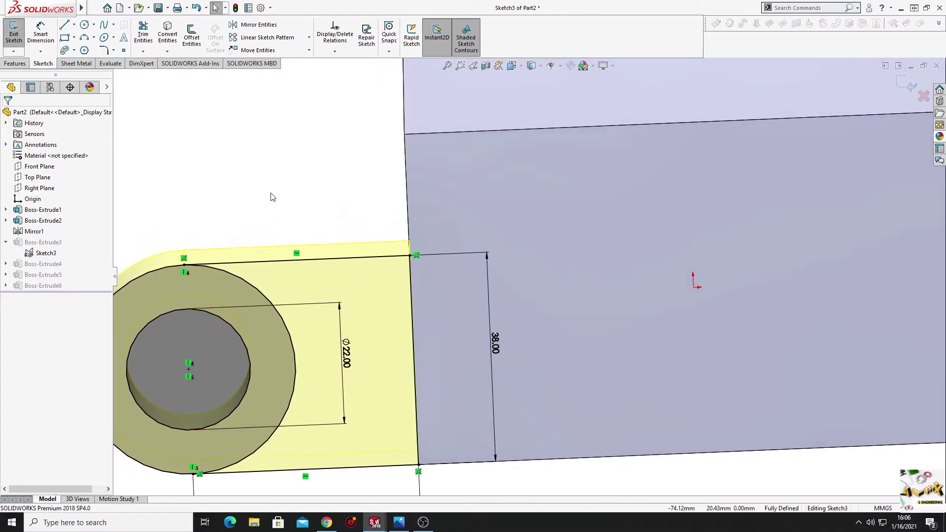
mouse_move(271, 196)
middle_mouse_down()
mouse_move(333, 276)
mouse_move(365, 298)
mouse_move(307, 276)
middle_mouse_up()
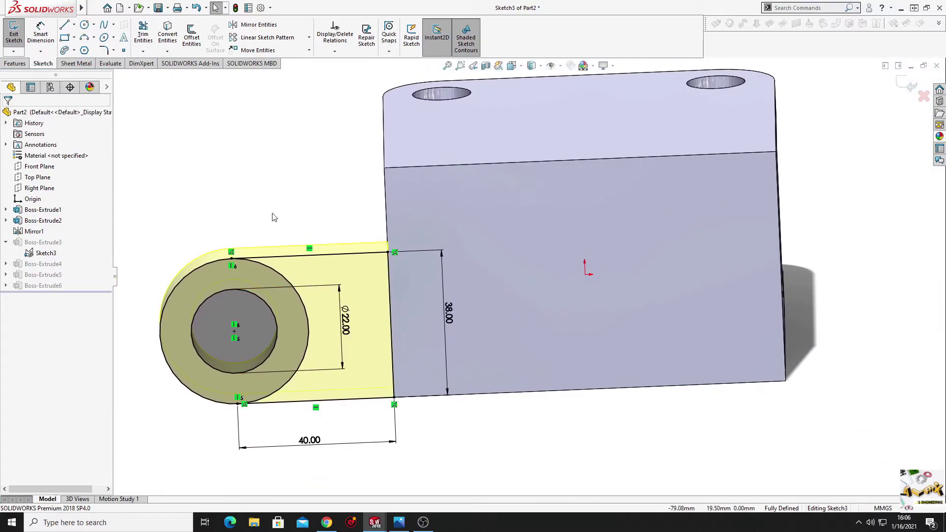
middle_click_drag(275, 218, 315, 238)
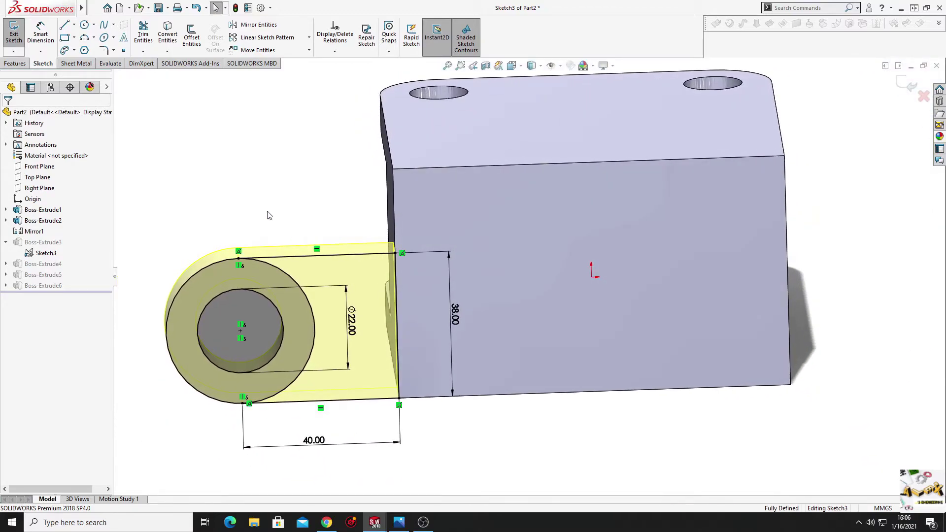
right_click(395, 267)
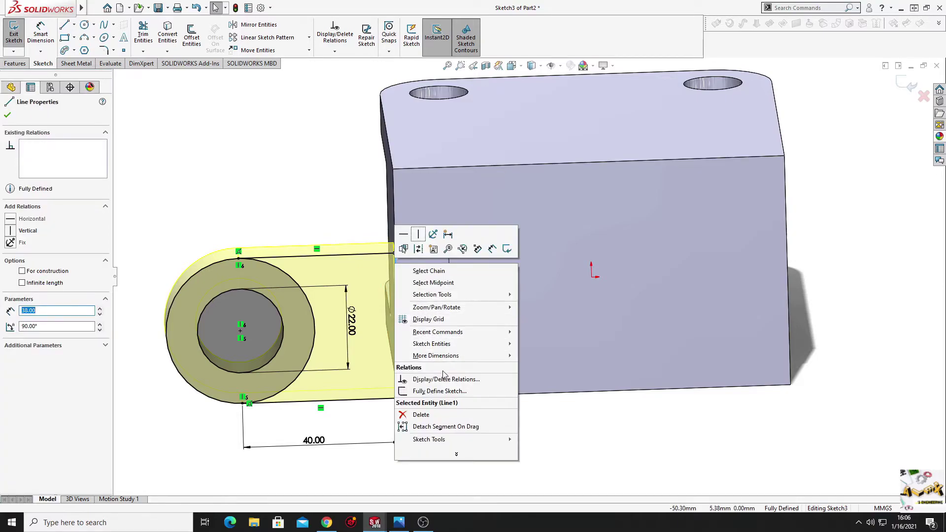
left_click(488, 417)
middle_click_drag(482, 437, 479, 431)
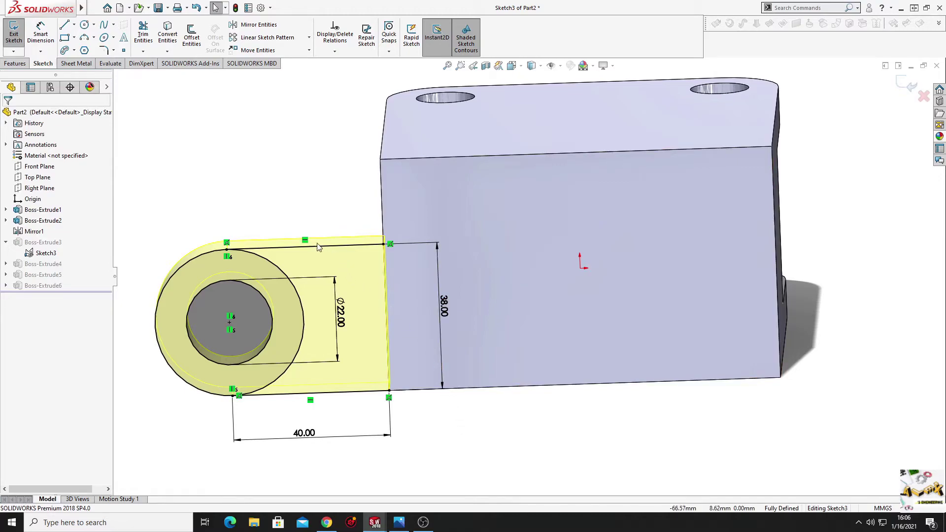
middle_click_drag(301, 214, 261, 208)
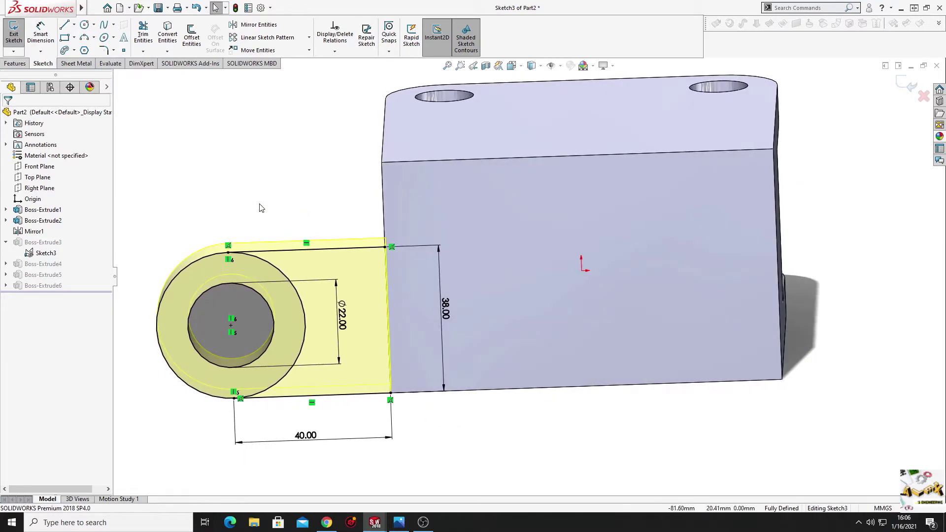
Draw the 38 mm closing vertical line at the block face and exit the sketch.
left_click(392, 247)
left_click(409, 247)
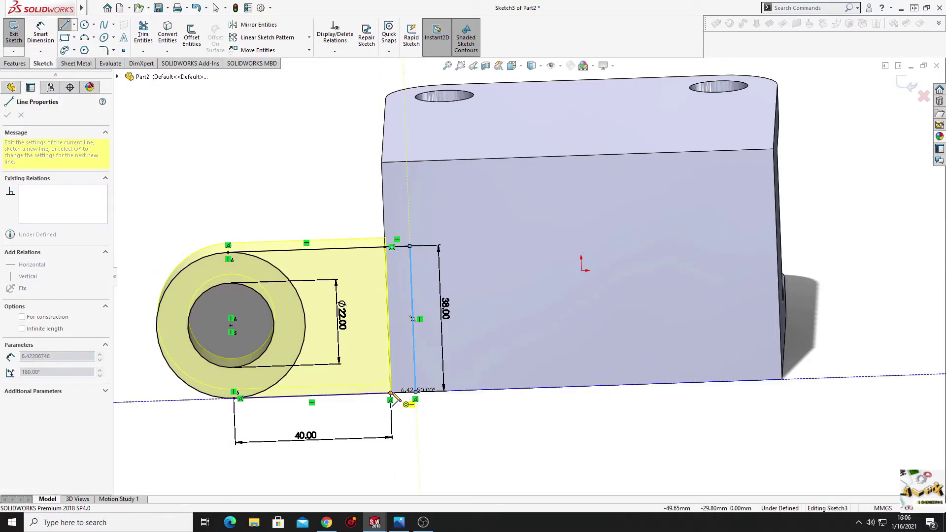
left_click(415, 392)
right_click(404, 392)
left_click(440, 425)
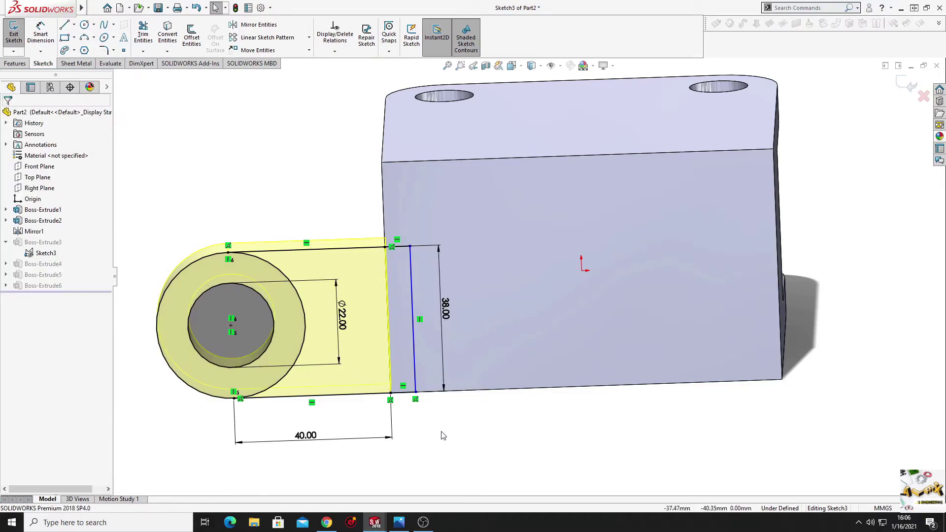
left_click(19, 66)
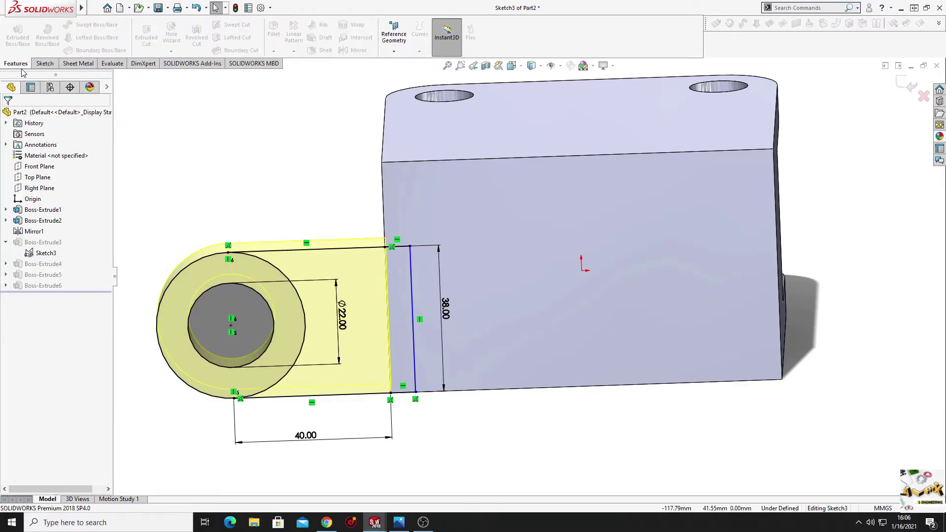
left_click(45, 63)
Exit the sketch and orbit to inspect the rebuilt lug from the sides and below.
left_click(14, 31)
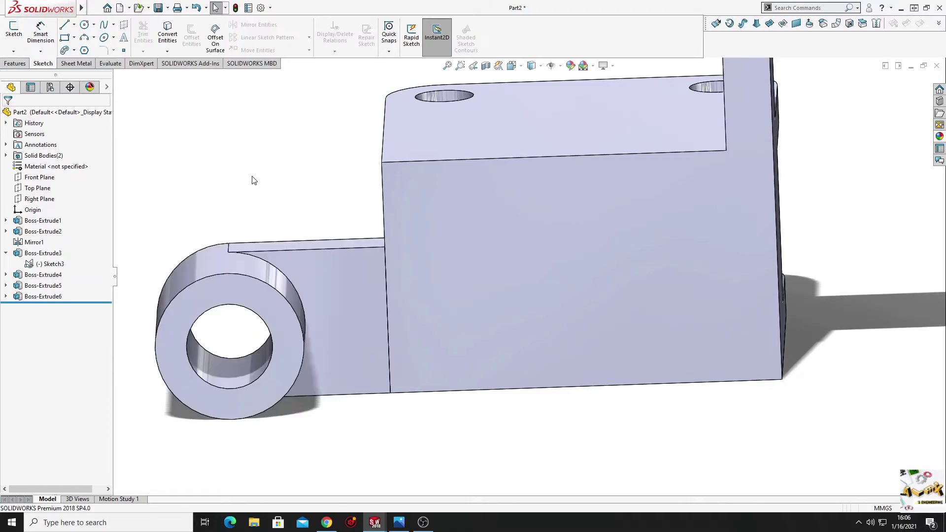
middle_click_drag(273, 210, 293, 213)
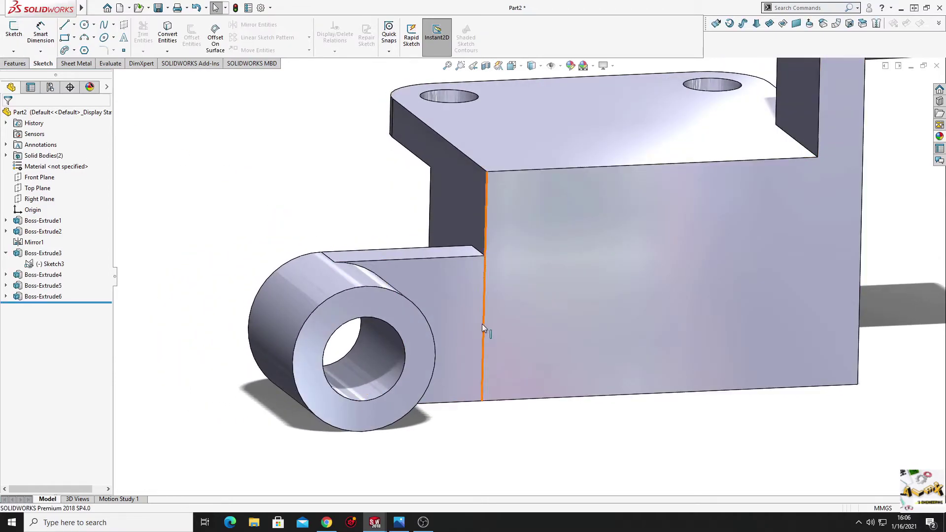
mouse_move(483, 326)
middle_mouse_down()
mouse_move(506, 348)
mouse_move(622, 390)
middle_mouse_up()
mouse_move(590, 363)
middle_mouse_down()
mouse_move(596, 376)
mouse_move(579, 378)
mouse_move(578, 361)
middle_mouse_up()
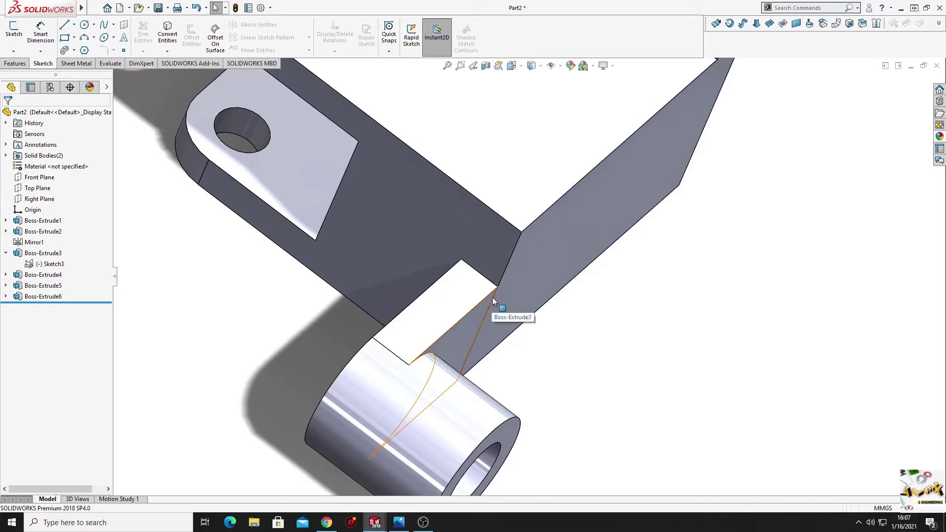
key("z")
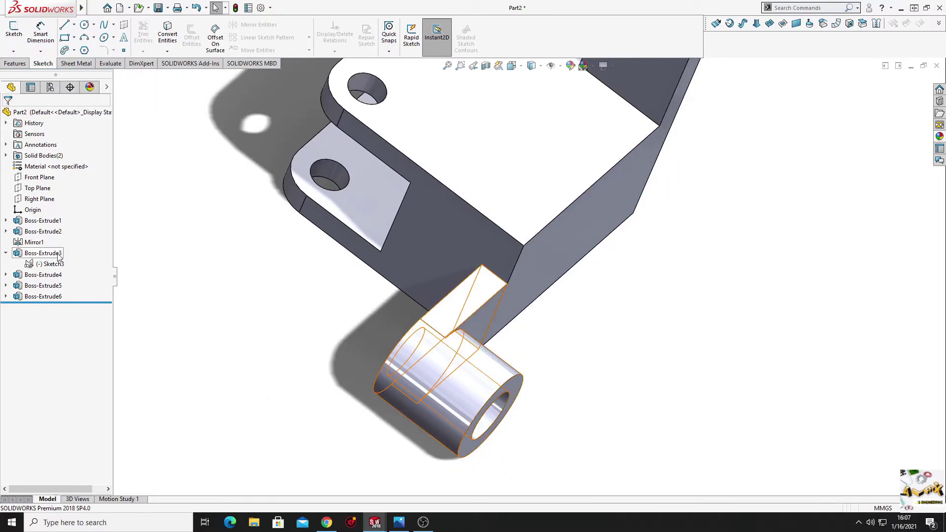
Delete Boss-Extrude3 and then the leftover Sketch3, confirming each deletion.
right_click(58, 255)
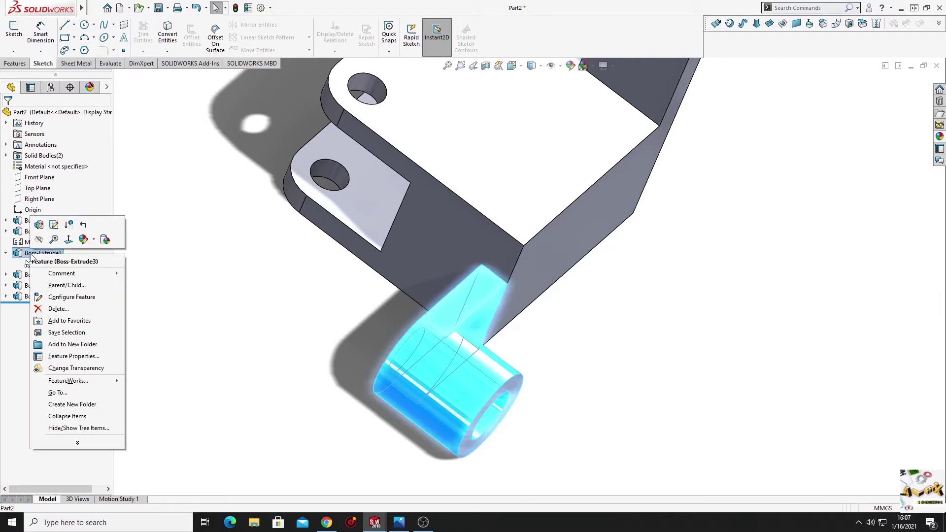
left_click(65, 310)
left_click(534, 212)
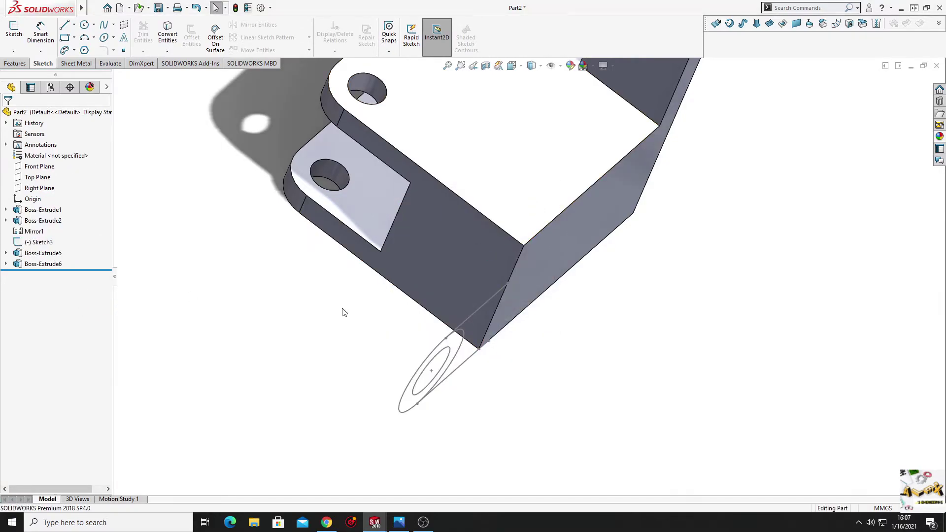
right_click(41, 242)
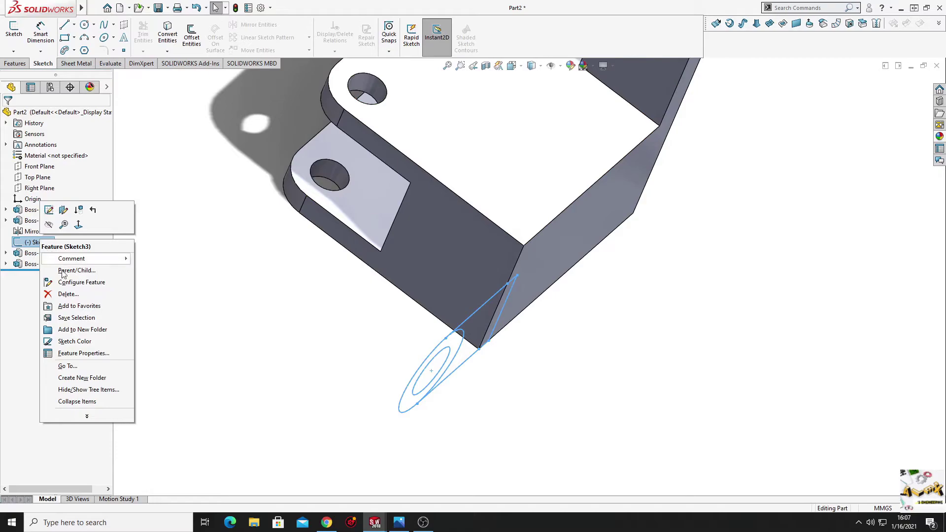
left_click(59, 297)
left_click(534, 212)
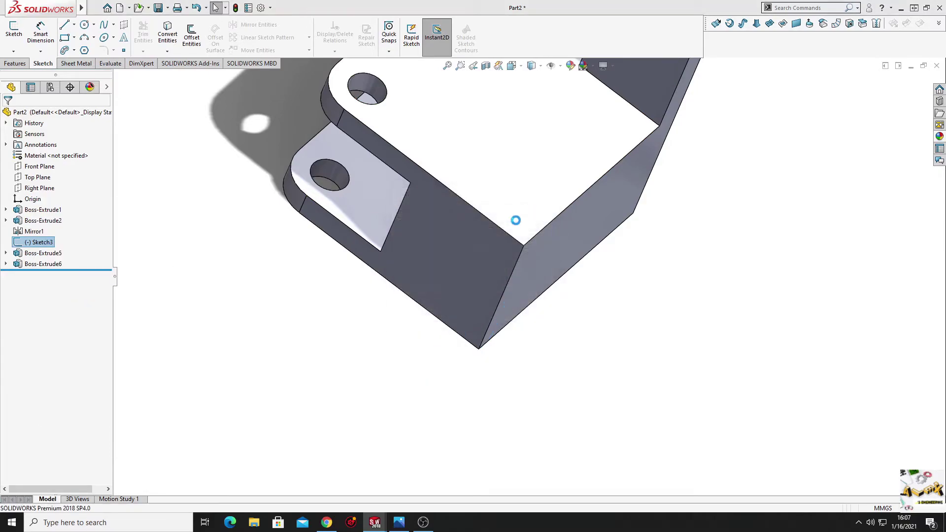
Start a new sketch on the block's front face, viewed Normal To.
mouse_move(327, 331)
middle_mouse_down()
mouse_move(289, 256)
mouse_move(295, 219)
mouse_move(279, 206)
mouse_move(207, 305)
middle_mouse_up()
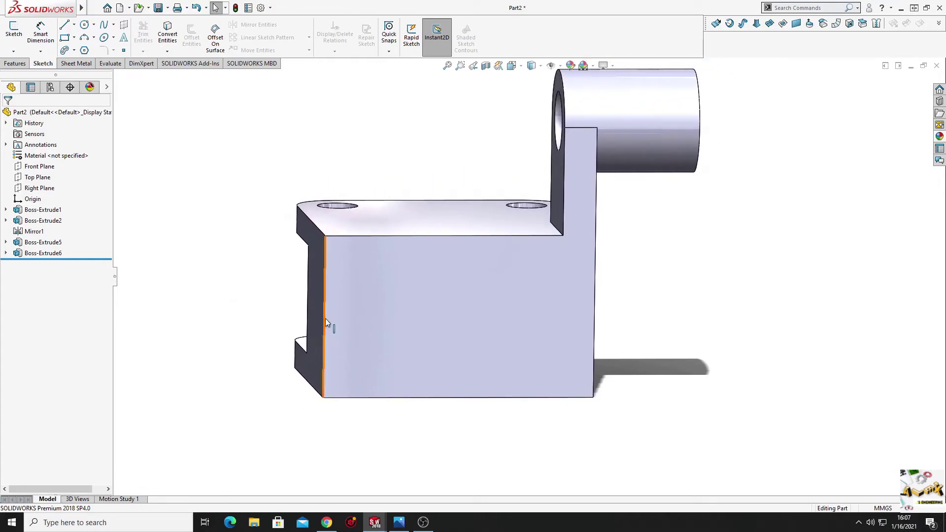
left_click(345, 322)
left_click(389, 277)
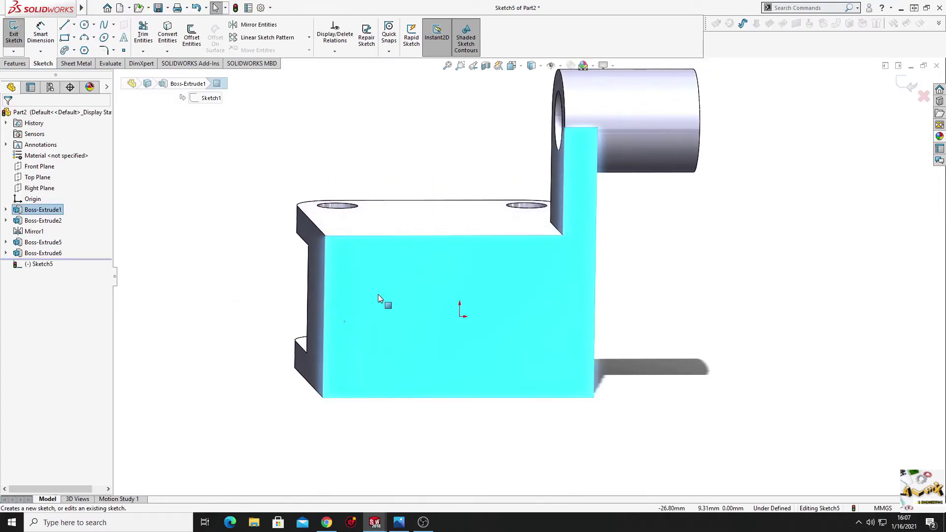
left_click(47, 265)
left_click(72, 253)
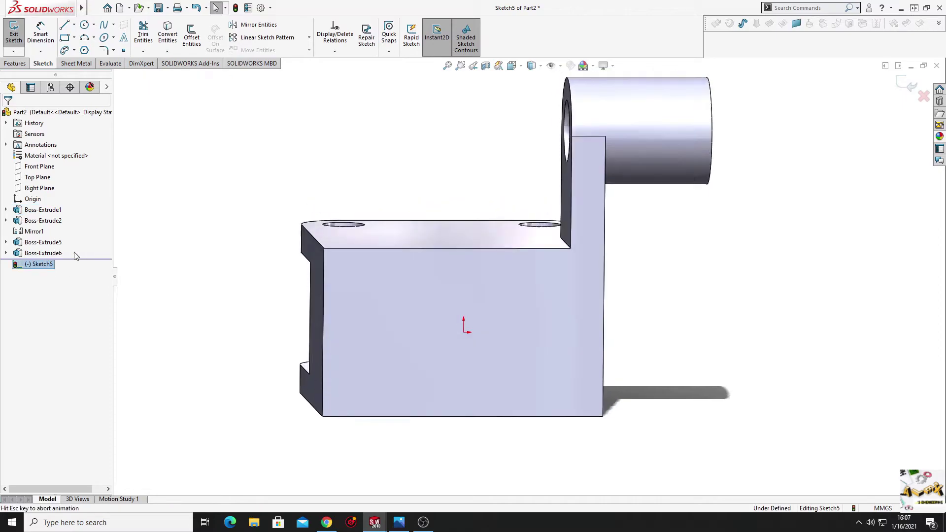
scroll(357, 351, "down", 3)
middle_click_drag(357, 354, 361, 245, "ctrl")
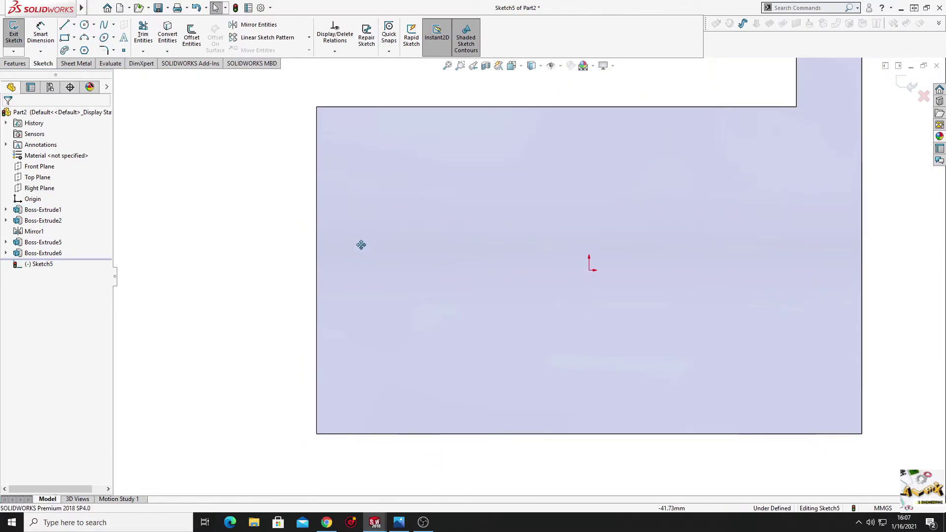
Draw a closed rectangle extending left from the face's lower edge.
left_click(66, 25)
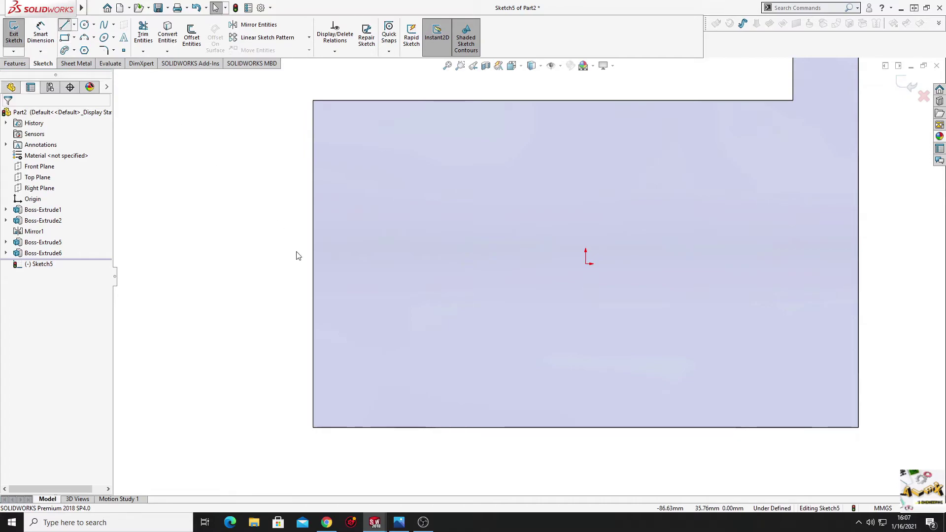
left_click(313, 271)
left_click(313, 427)
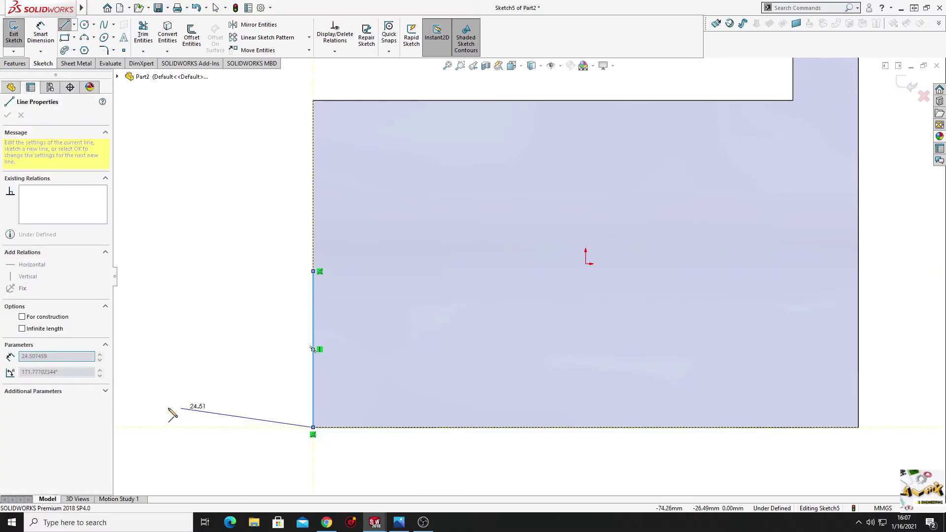
left_click(143, 427)
left_click(143, 271)
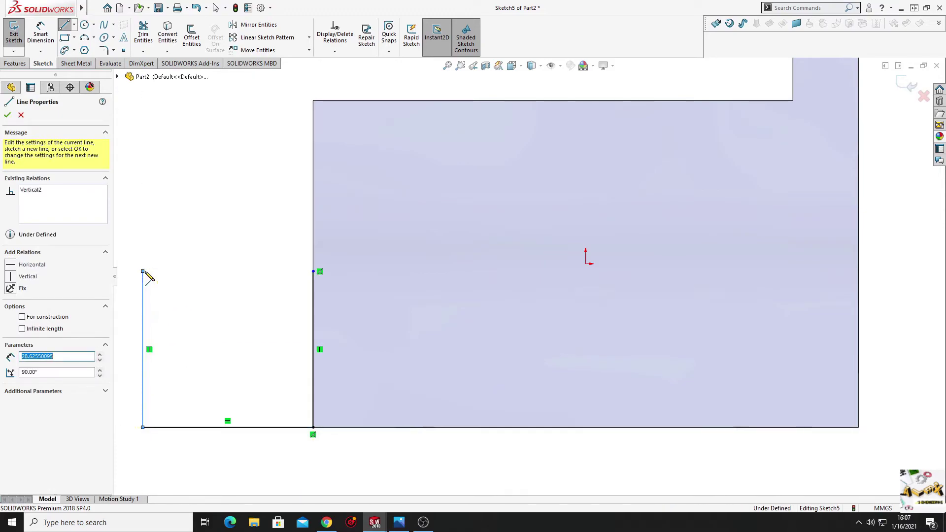
left_click(314, 271)
key("Escape")
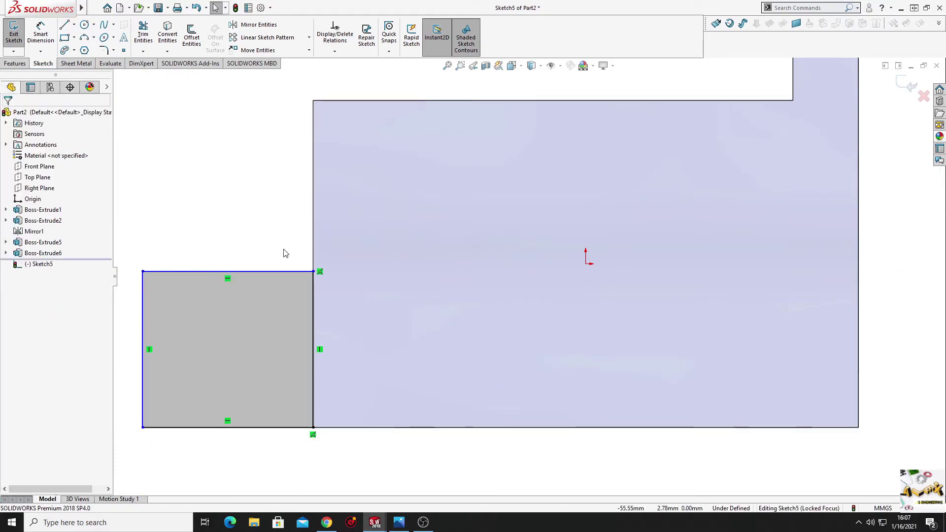
scroll(285, 253, "up", 2)
Dimension the rectangle to 38 mm height and 40 mm width.
left_click(40, 34)
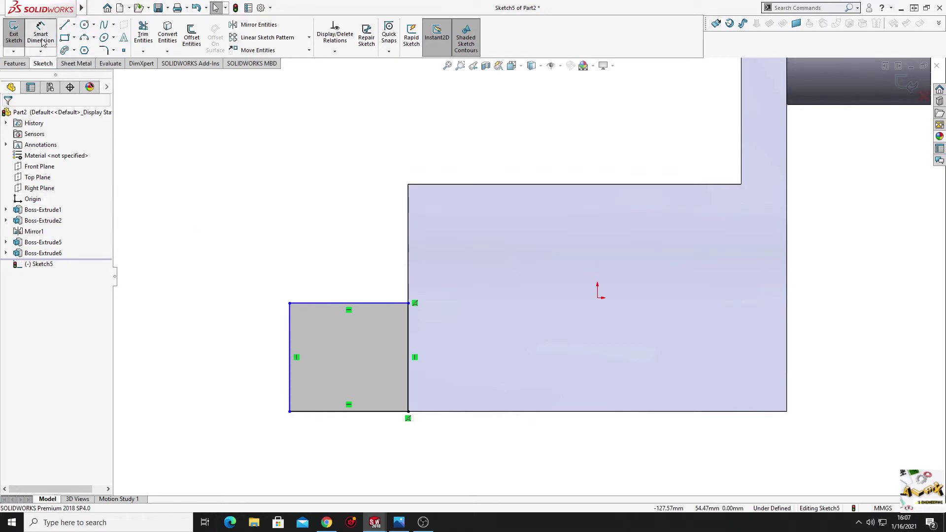
left_click(483, 357)
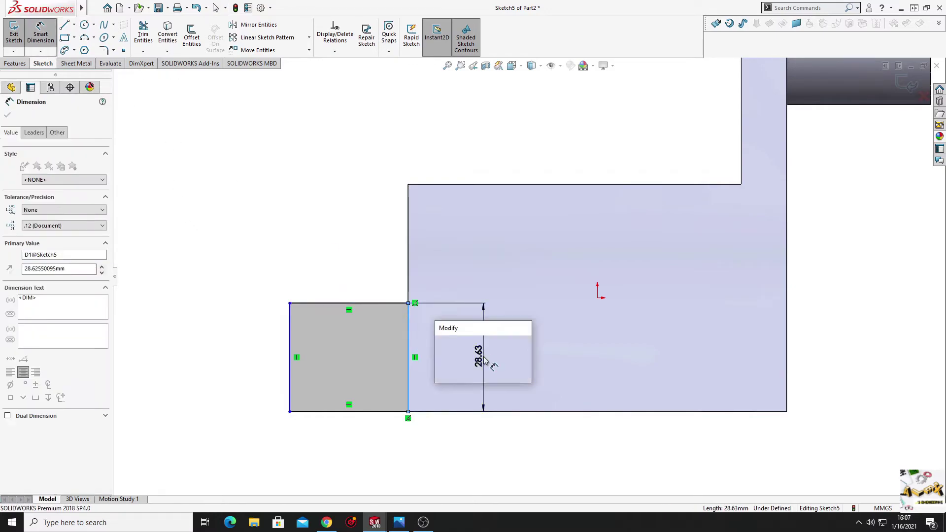
type("38")
key("Return")
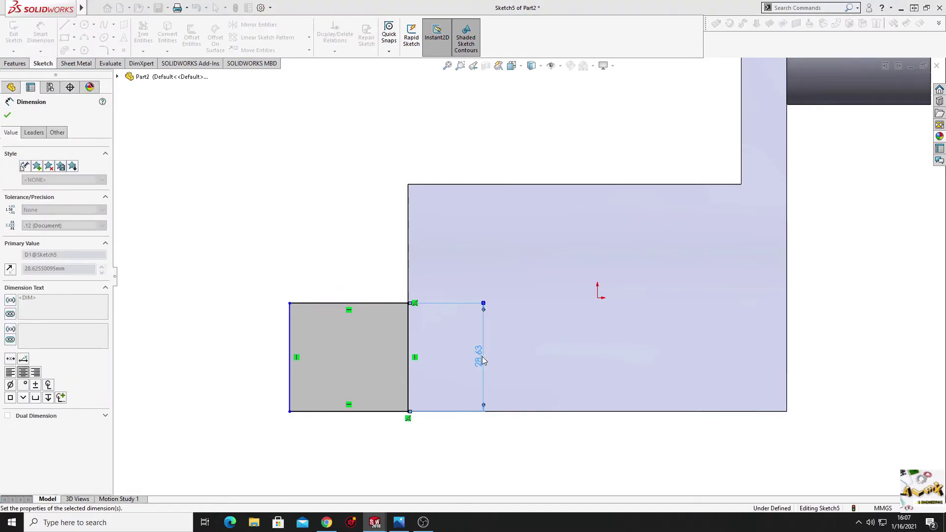
left_click(352, 437)
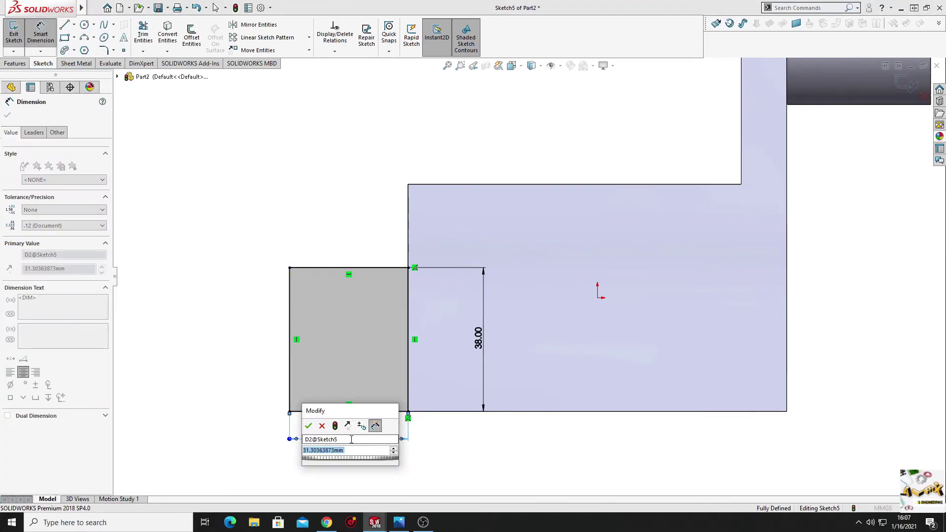
key("Return")
right_click(184, 249)
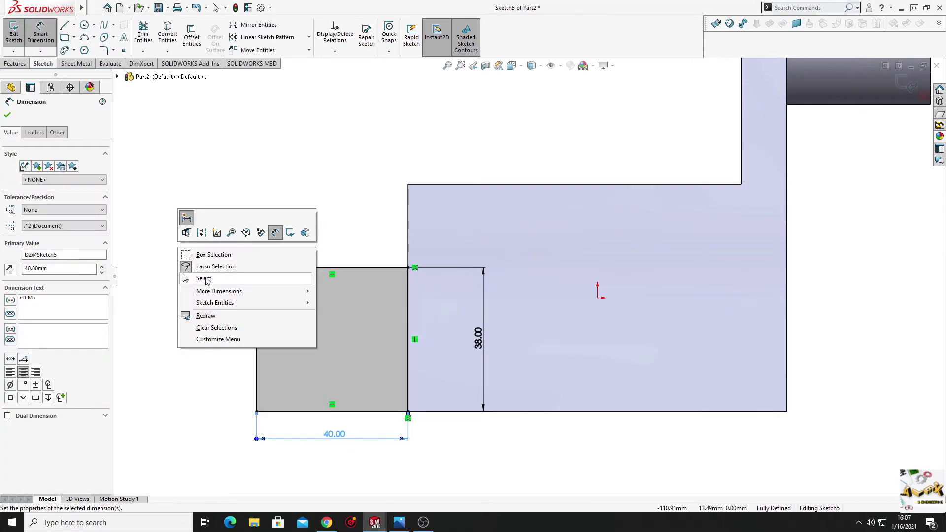
left_click(212, 325)
left_click(74, 24)
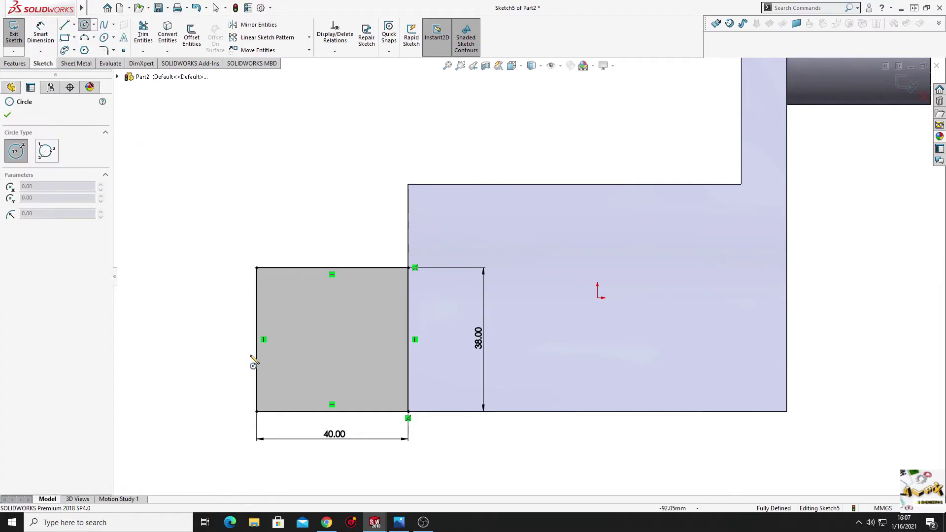
Draw a circle centred on the rectangle's left edge, passing through its bottom-left corner.
left_click(256, 339)
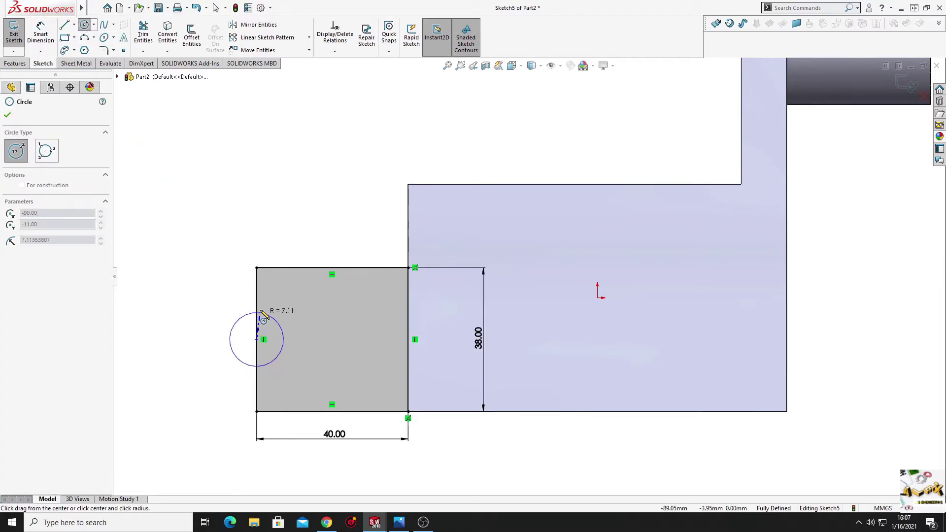
left_click(257, 268)
right_click(264, 219)
left_click(264, 218)
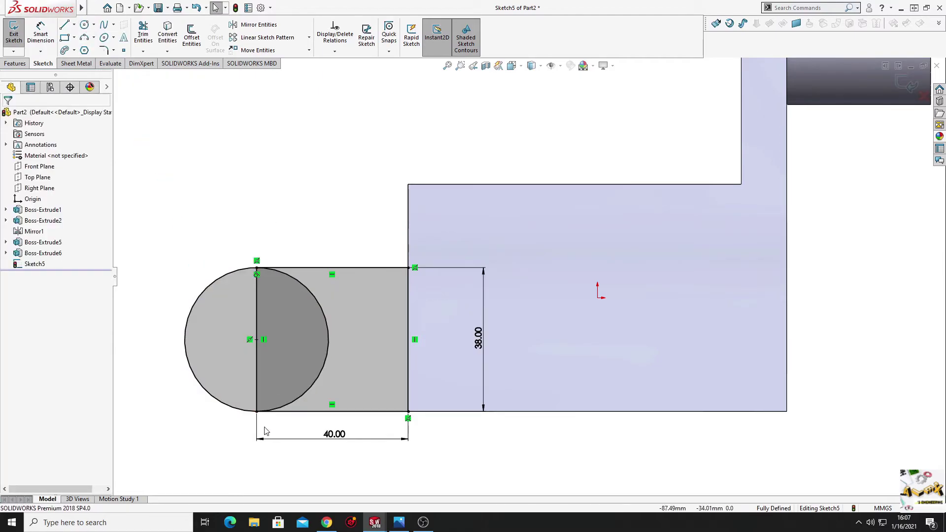
left_click(251, 412)
left_click(254, 416, "ctrl")
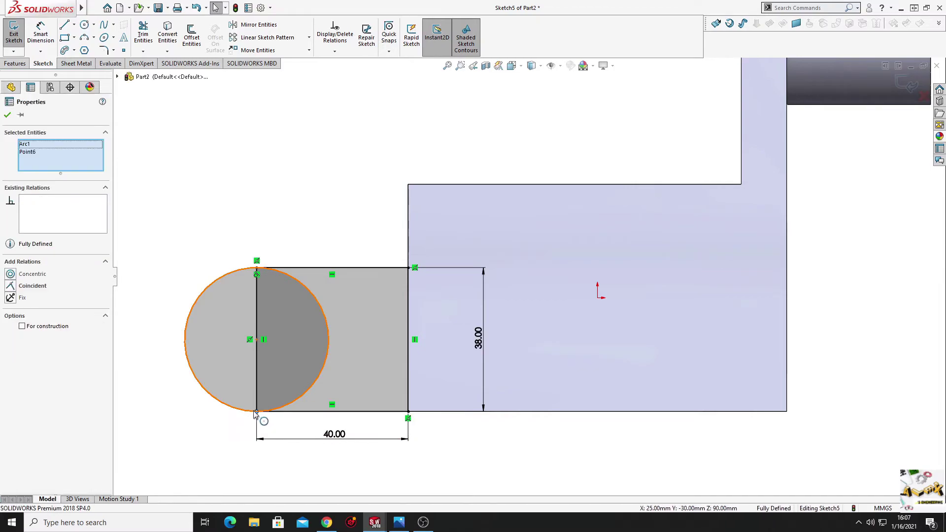
left_click(277, 369)
left_click(287, 188)
Trim the line inside the circle and make the circle's top and bottom points vertical.
left_click(142, 33)
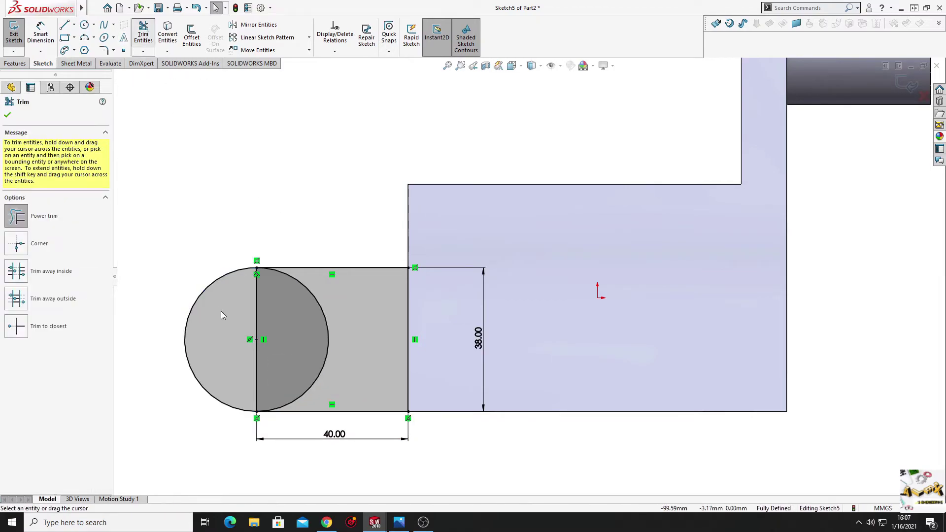
left_click_drag(271, 312, 221, 334)
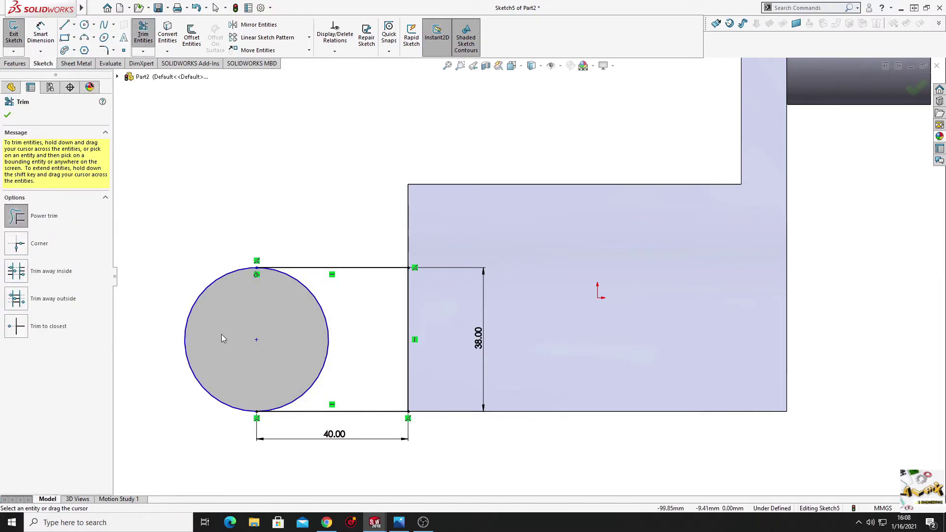
left_click(8, 116)
left_click(256, 269)
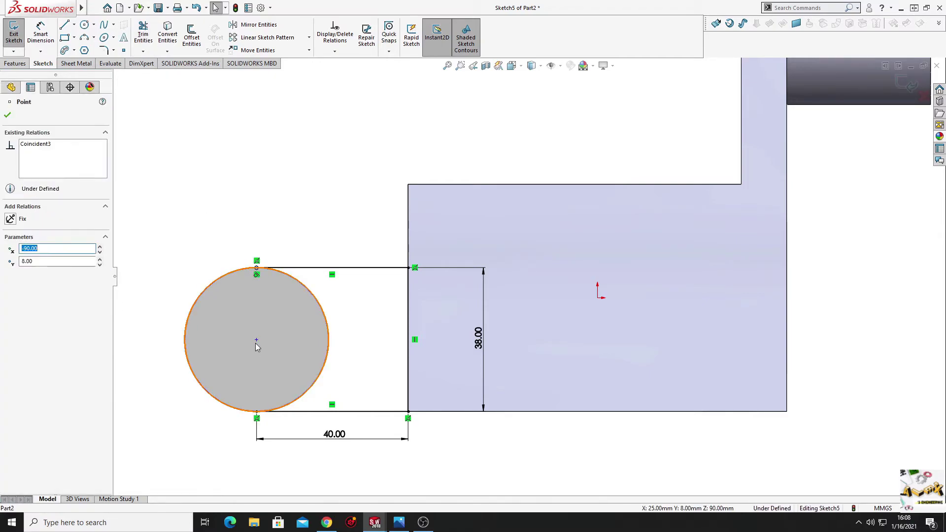
left_click(256, 412, "ctrl")
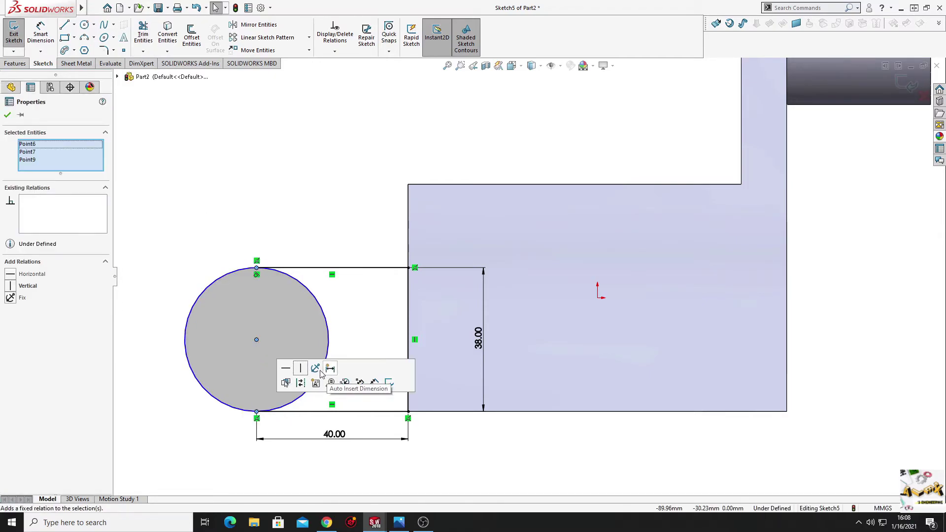
left_click(300, 368)
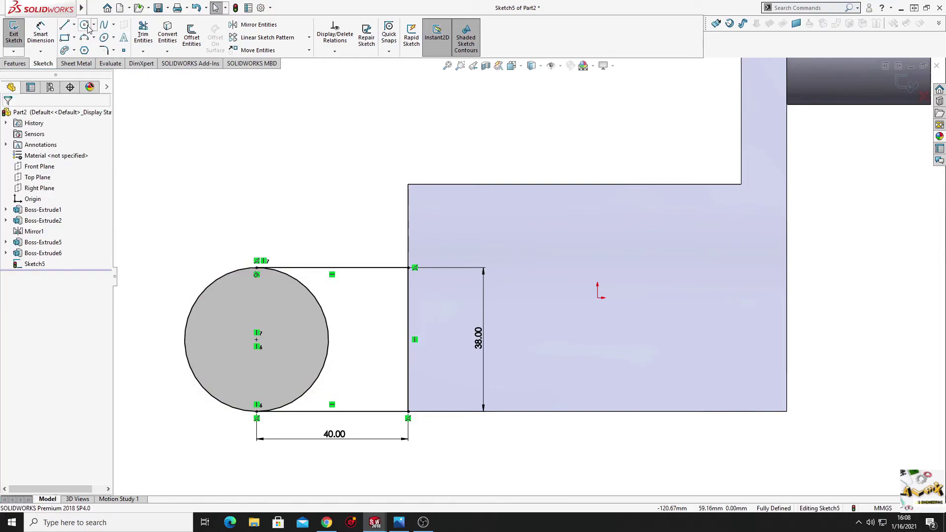
Add a concentric circle at the round end and dimension it to Ø22 mm.
left_click(84, 25)
left_click_drag(257, 339, 279, 363)
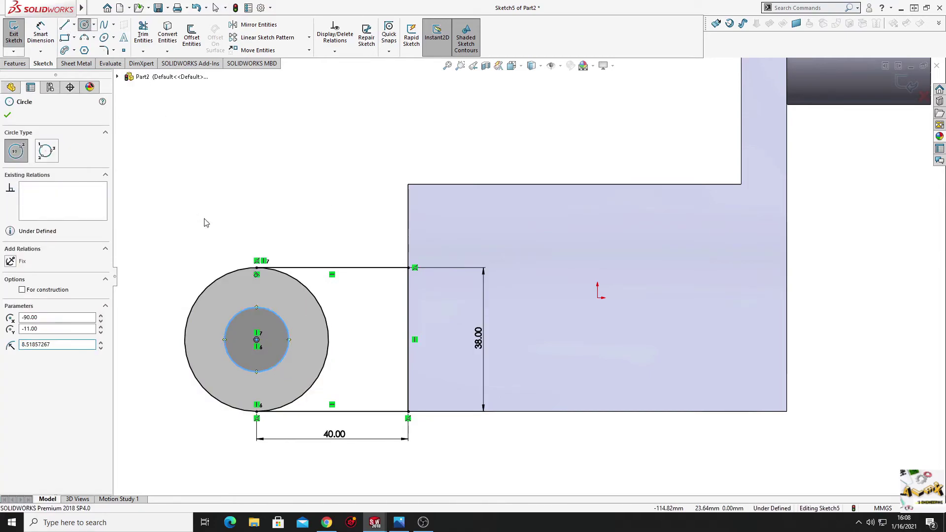
left_click(40, 34)
left_click(270, 313)
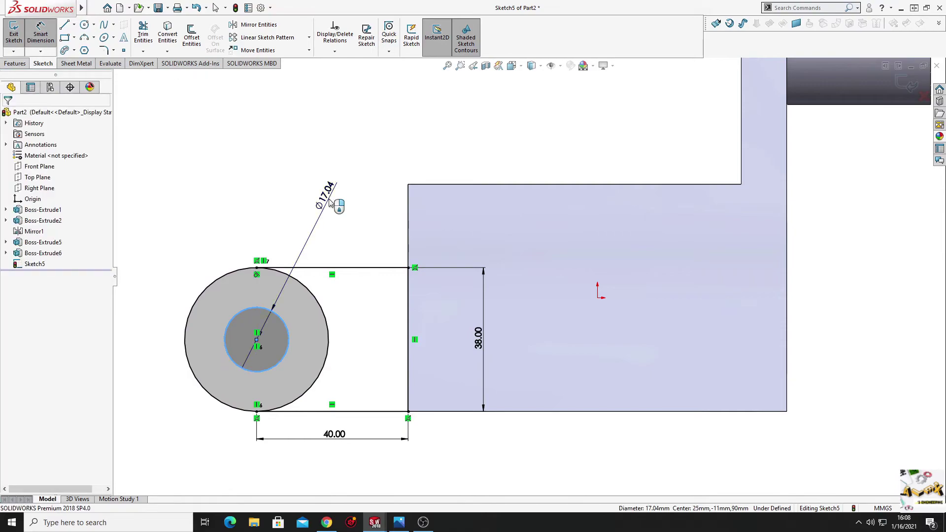
left_click(331, 203)
type("22")
key("Return")
right_click(251, 178)
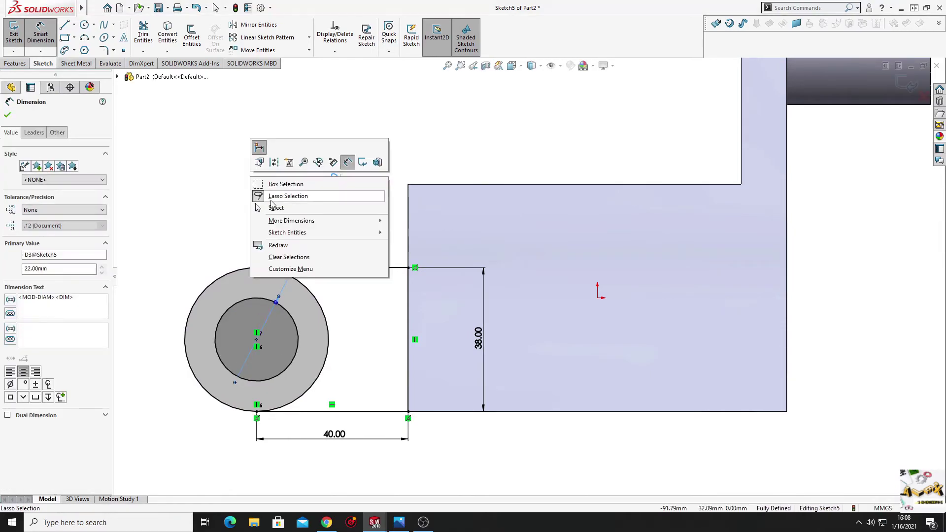
left_click(274, 208)
Extrude Sketch5's ring and strip regions 12 mm in the reversed direction.
left_click(15, 63)
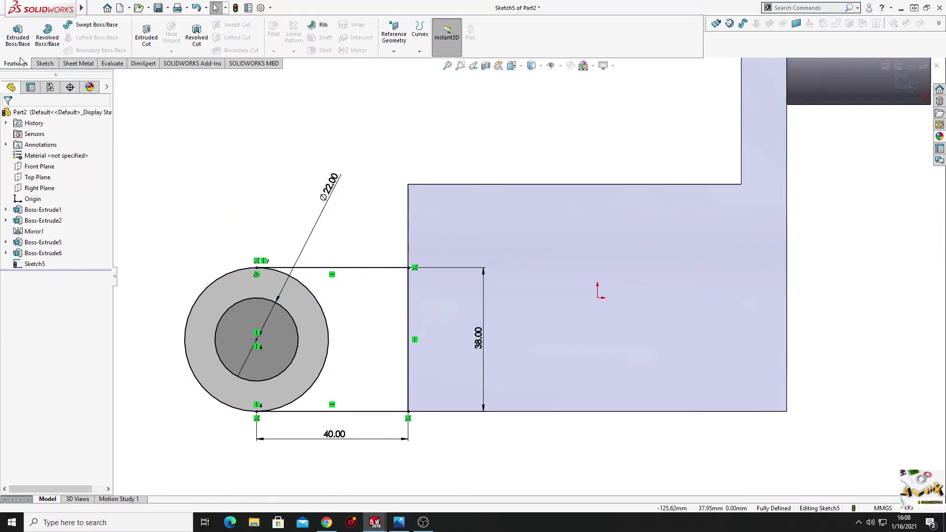
left_click(18, 35)
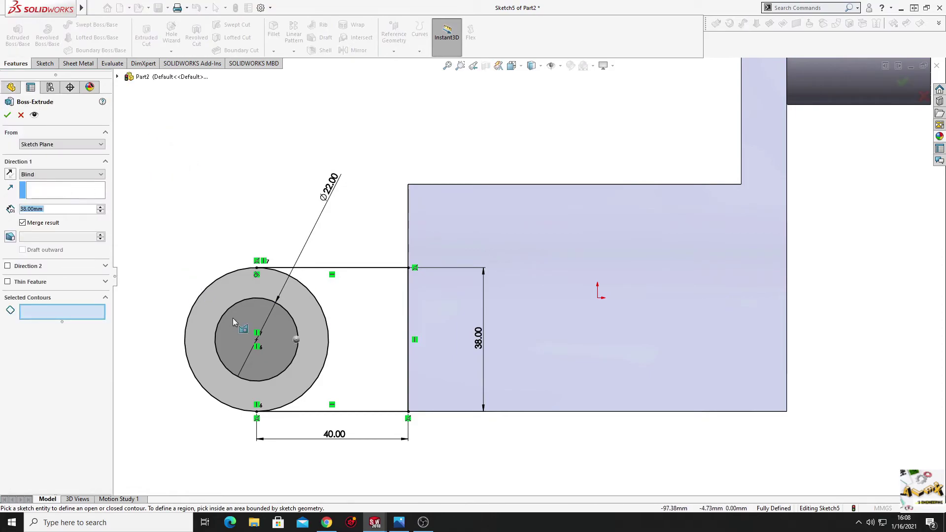
left_click(207, 315)
left_click(387, 316)
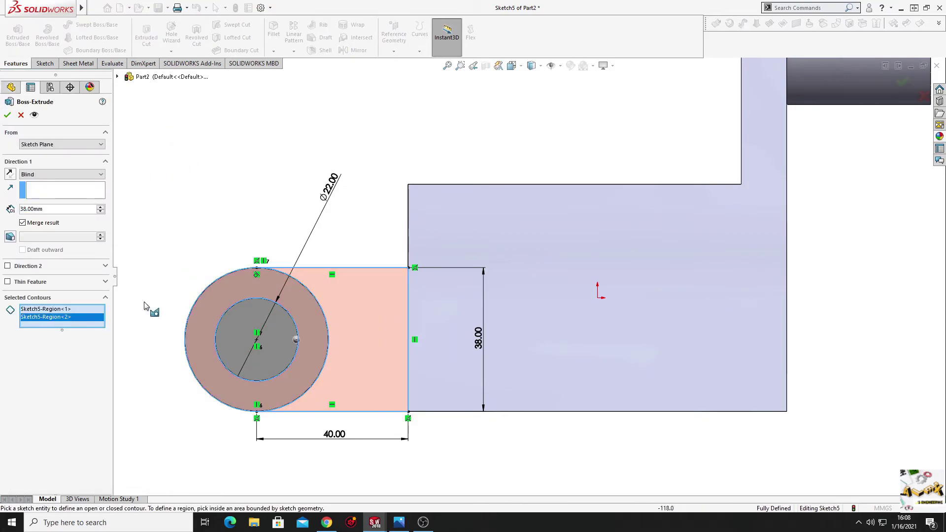
left_click(10, 174)
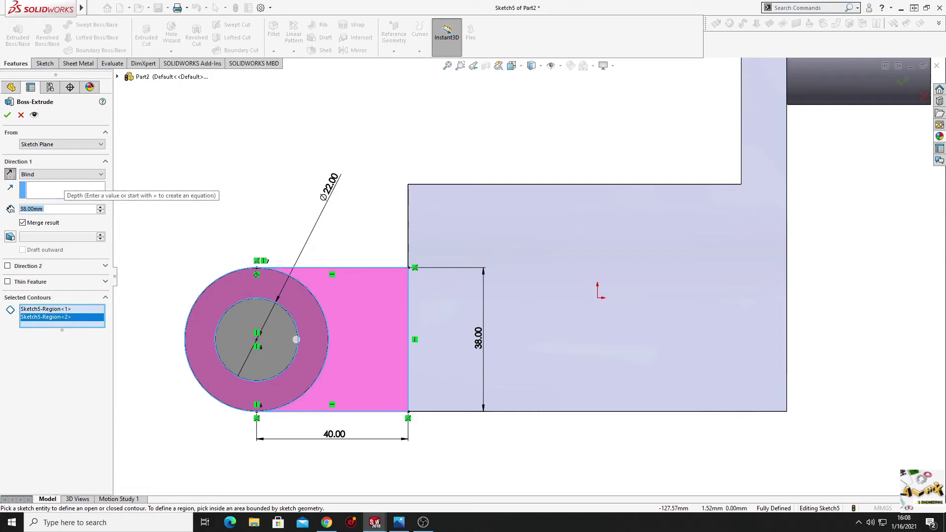
type("12")
key("Return")
left_click(7, 115)
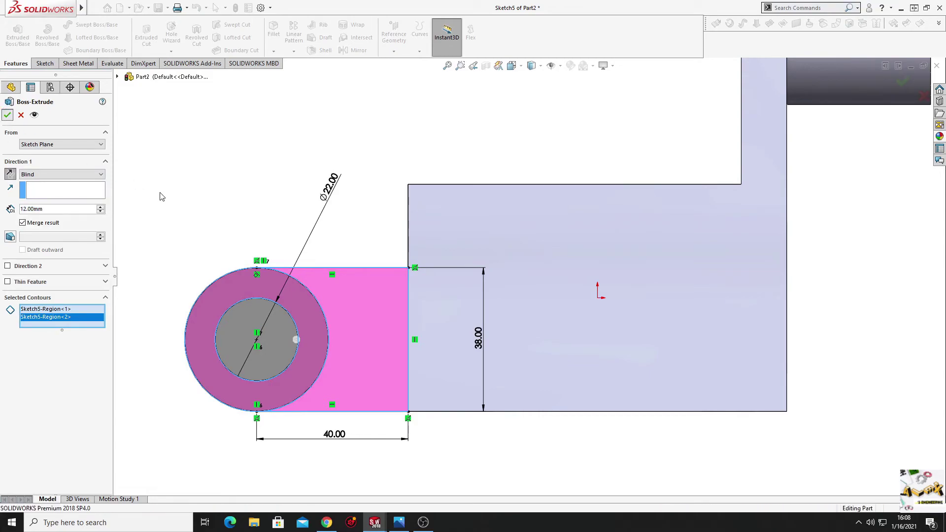
mouse_move(251, 232)
middle_mouse_down()
mouse_move(478, 305)
mouse_move(316, 245)
mouse_move(356, 299)
middle_mouse_up()
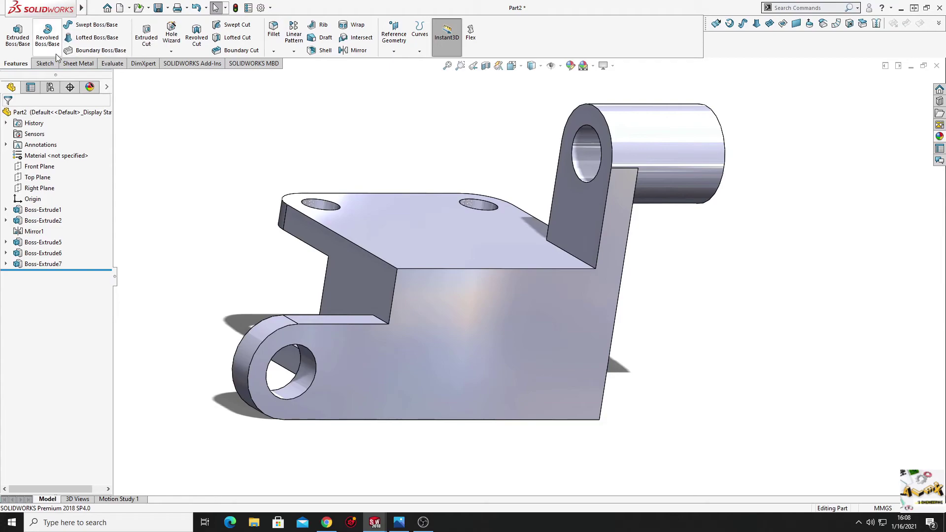
Extrude only the ring region of Sketch5 28 mm as the hub.
left_click(18, 34)
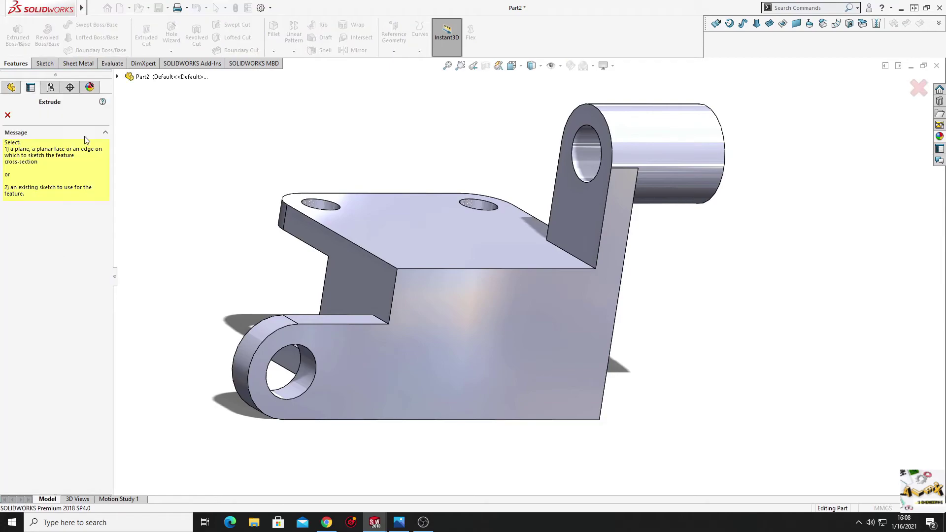
left_click(119, 76)
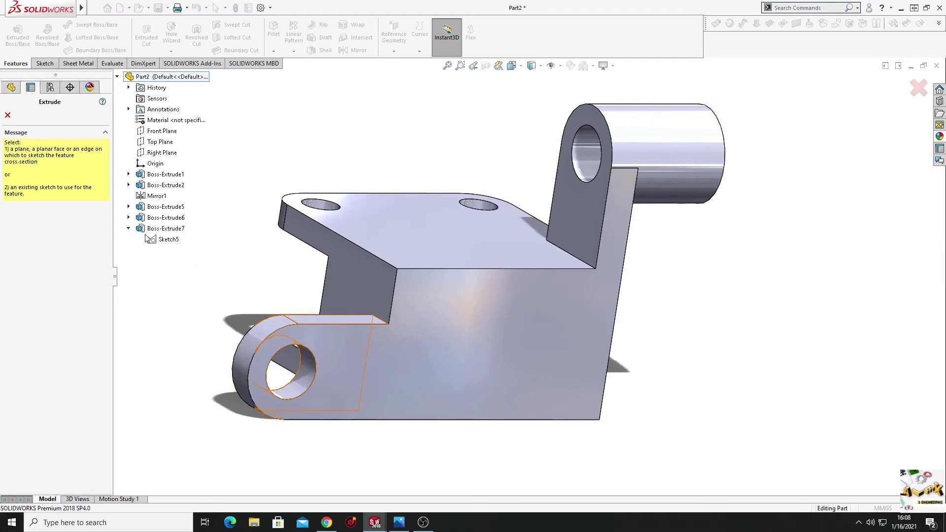
left_click(168, 240)
left_click(274, 344)
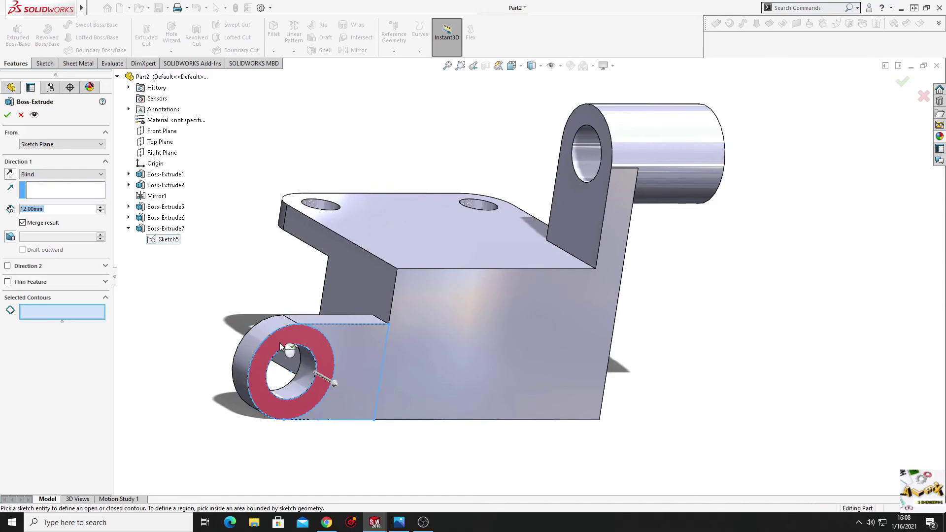
type("28")
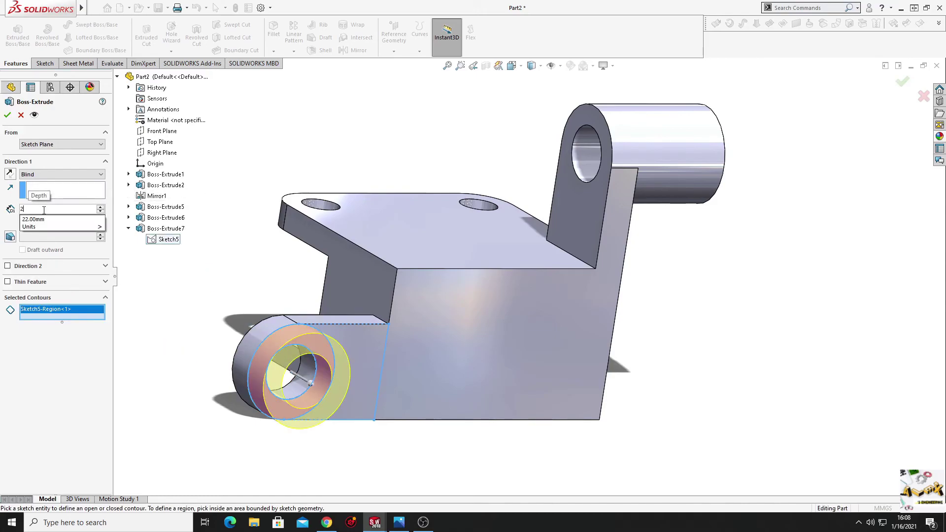
key("Return")
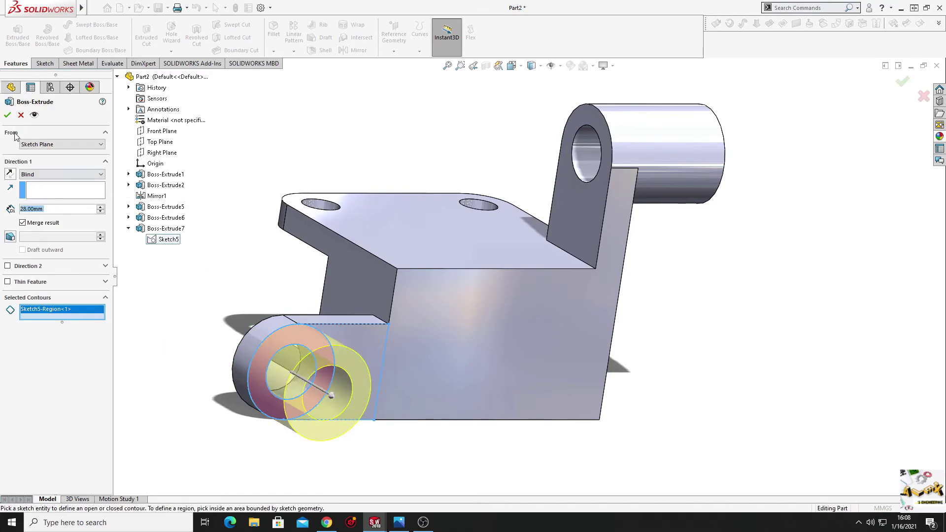
left_click(7, 117)
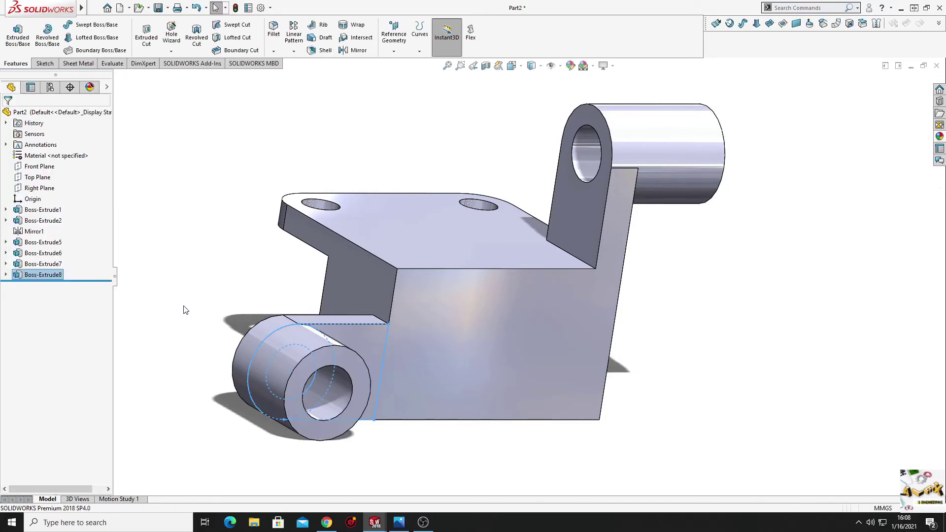
mouse_move(221, 307)
middle_mouse_down()
mouse_move(286, 378)
mouse_move(150, 231)
middle_mouse_up()
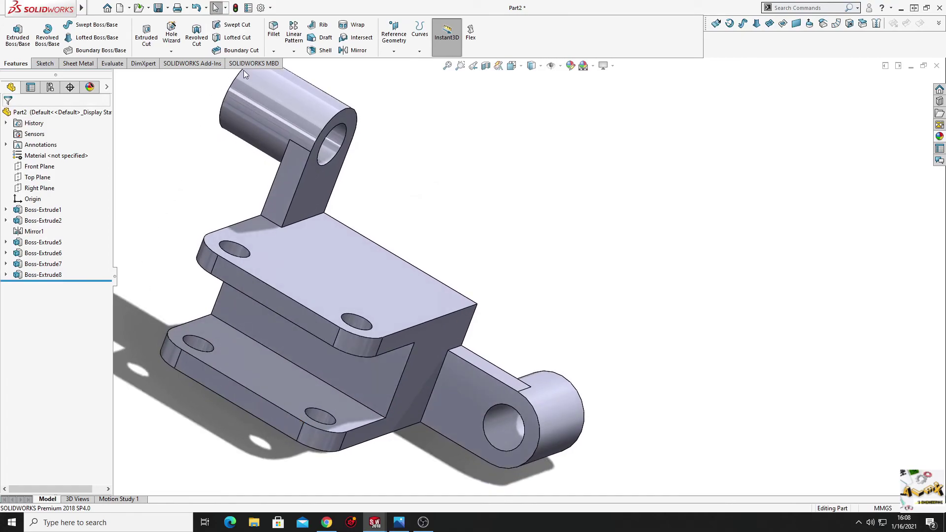
Fillet the upper and lower lug-to-body joint edges at 6 mm radius.
left_click(273, 32)
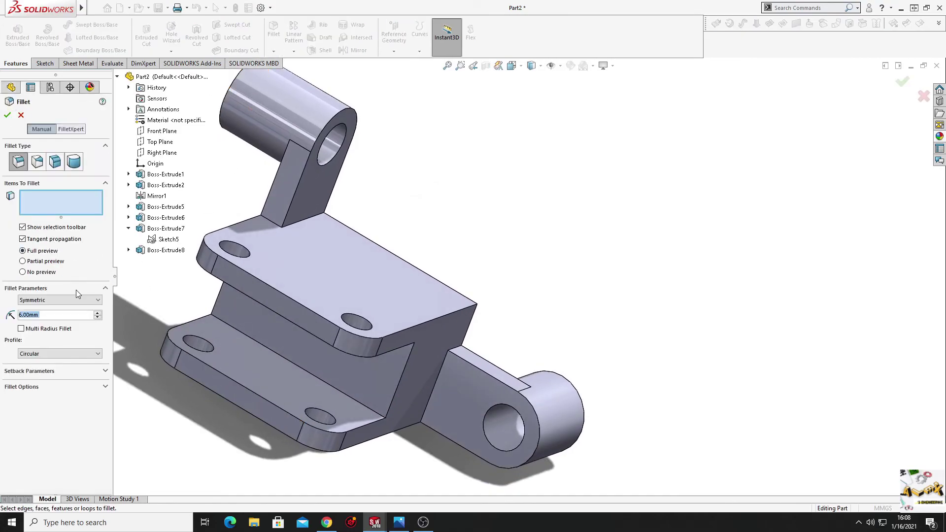
left_click(303, 218)
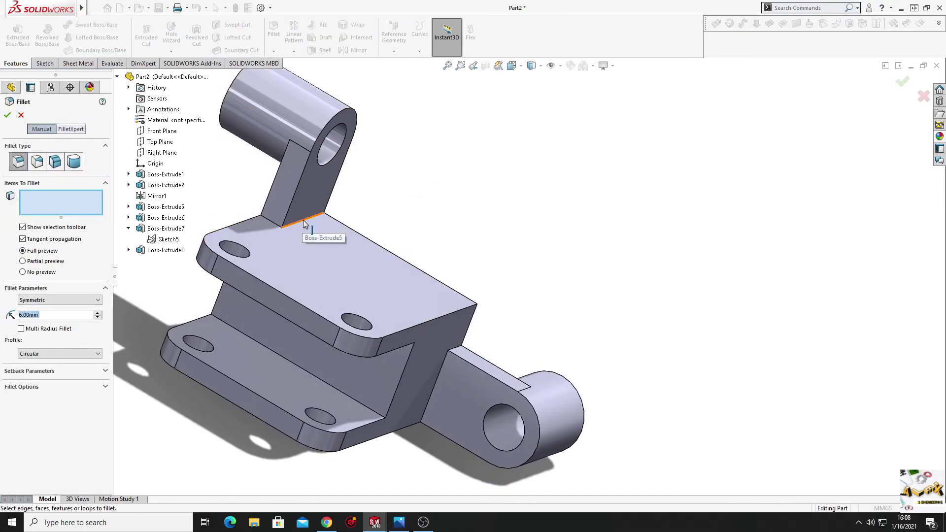
left_click(433, 394)
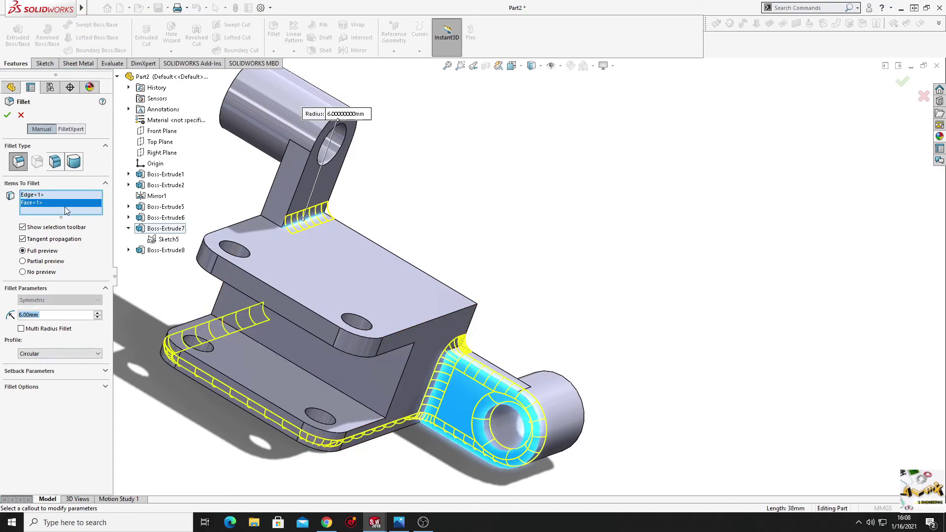
right_click(66, 210)
left_click(84, 223)
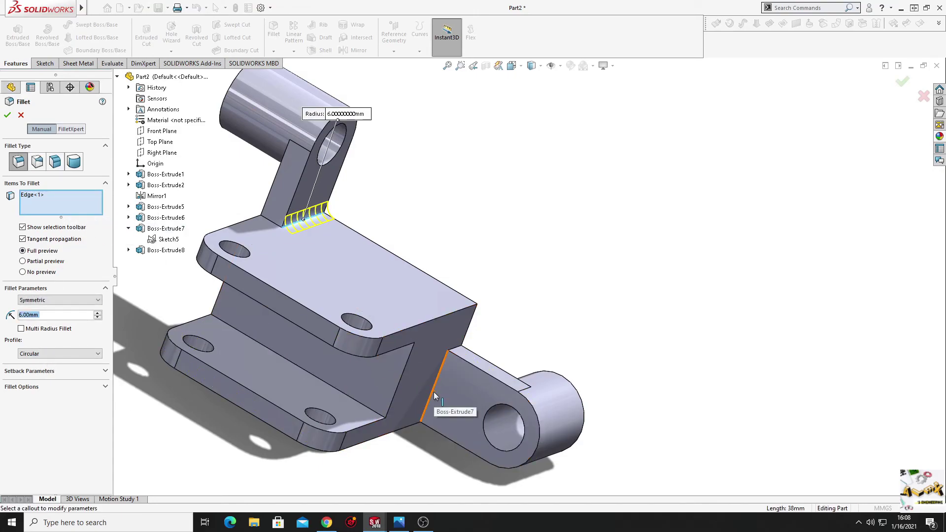
left_click(434, 396)
middle_click_drag(435, 396, 431, 403)
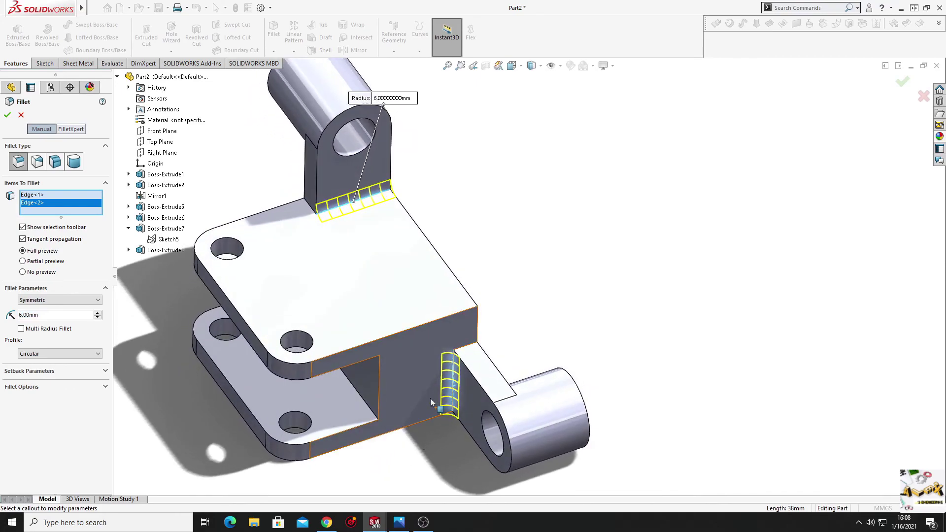
left_click(8, 115)
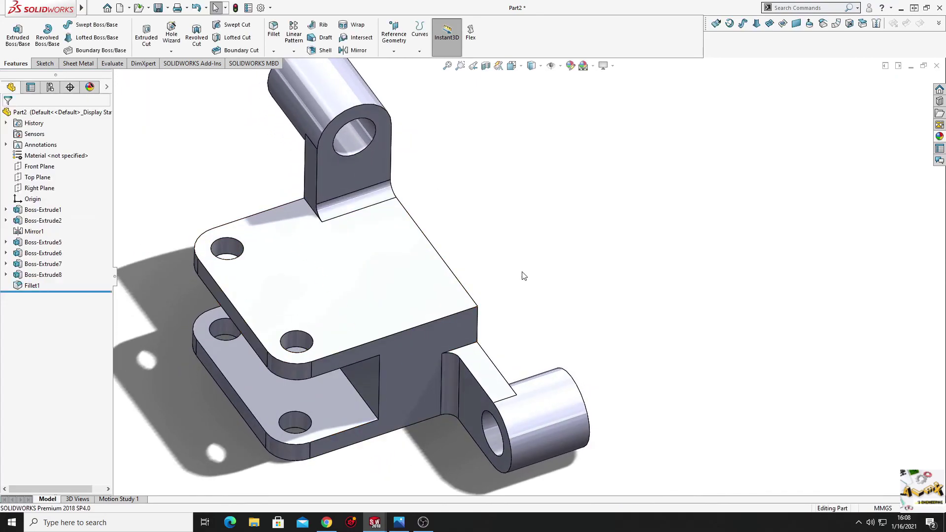
scroll(513, 281, "up", 3)
mouse_move(482, 358)
middle_mouse_down()
mouse_move(471, 330)
mouse_move(325, 331)
mouse_move(371, 302)
mouse_move(313, 342)
mouse_move(318, 363)
mouse_move(386, 321)
mouse_move(516, 355)
mouse_move(484, 414)
middle_mouse_up()
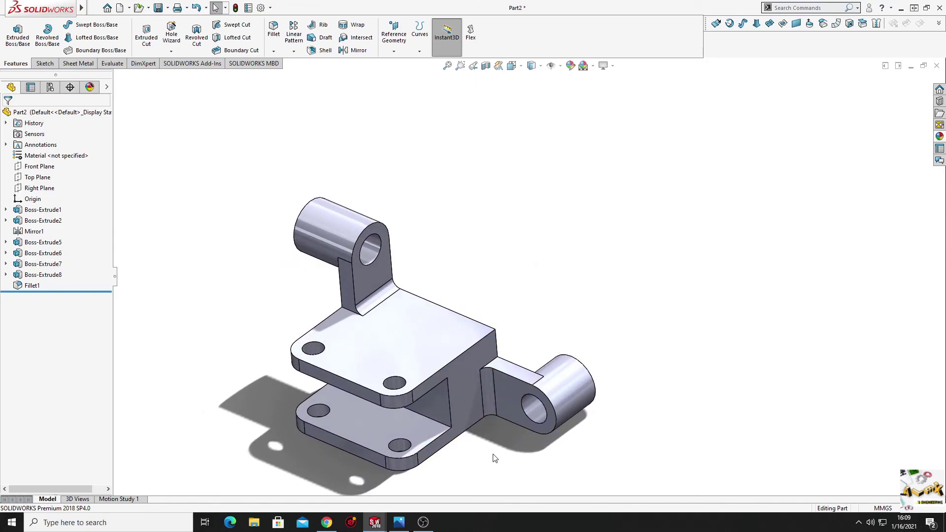
mouse_move(495, 458)
middle_mouse_down()
mouse_move(549, 353)
mouse_move(567, 288)
mouse_move(510, 383)
mouse_move(346, 358)
mouse_move(509, 391)
mouse_move(488, 447)
middle_mouse_up()
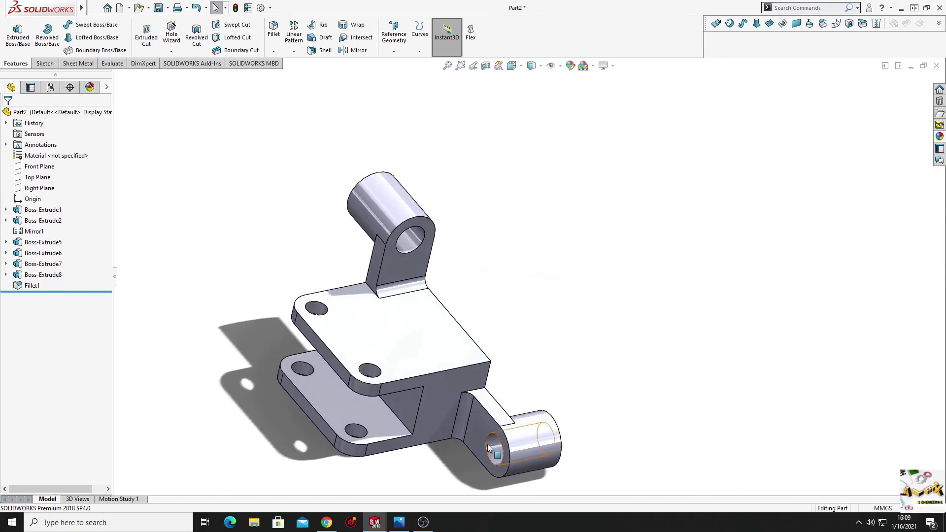
scroll(427, 392, "down", 1)
scroll(427, 393, "down", 2)
scroll(434, 392, "down", 2)
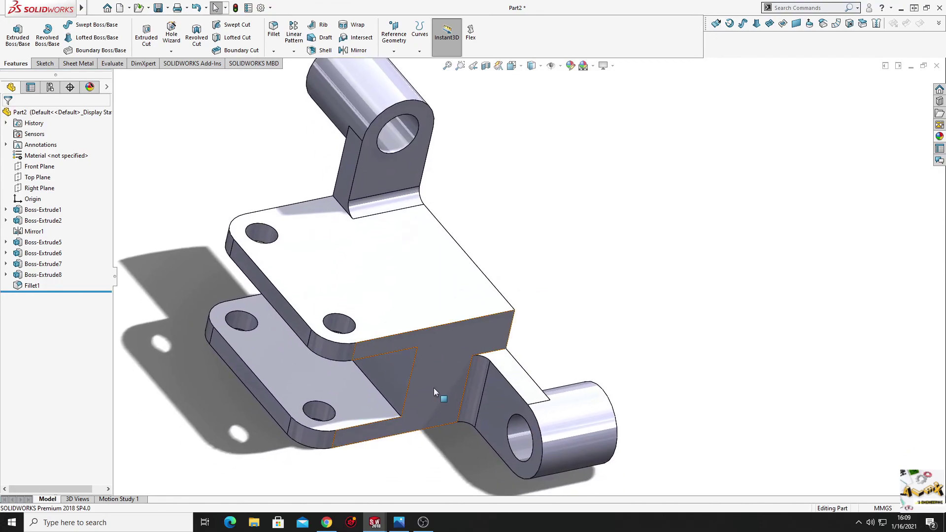
scroll(434, 392, "up", 3)
mouse_move(434, 392)
middle_mouse_down()
mouse_move(349, 260)
mouse_move(312, 240)
mouse_move(365, 374)
mouse_move(460, 351)
mouse_move(464, 365)
middle_mouse_up()
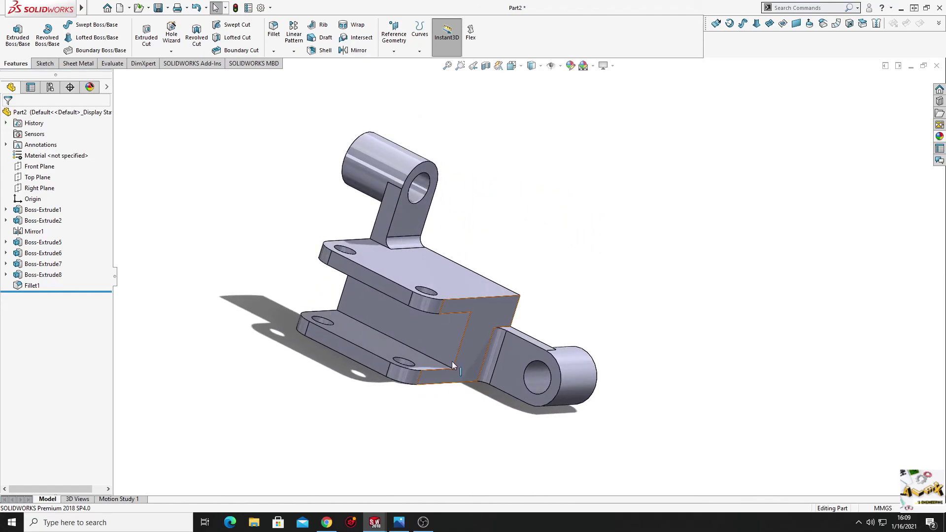